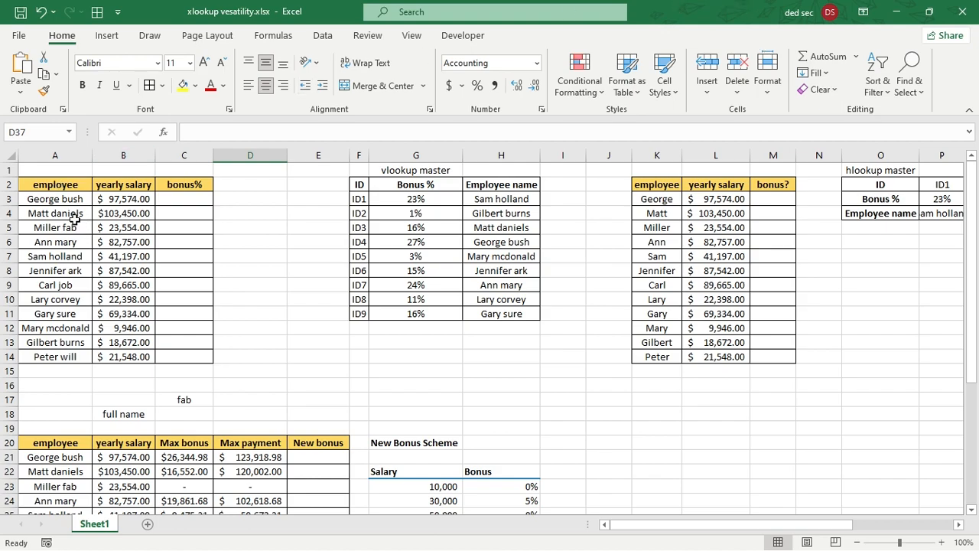
Examine the employee, salary and bonus% columns alongside the Bonus % and Employee name columns of the vlookup master table.
drag(126, 200, 127, 356)
drag(178, 198, 177, 358)
drag(68, 190, 67, 356)
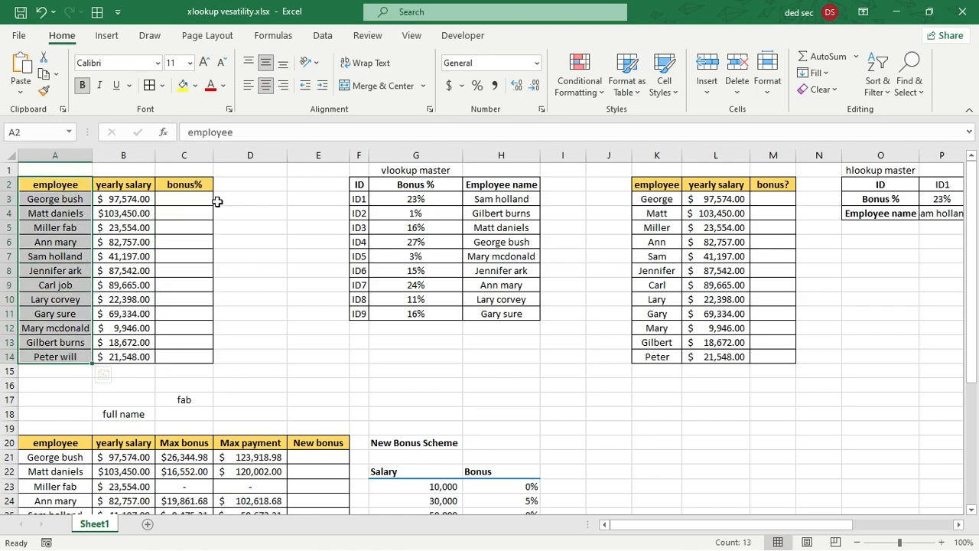
click(174, 204)
click(54, 203)
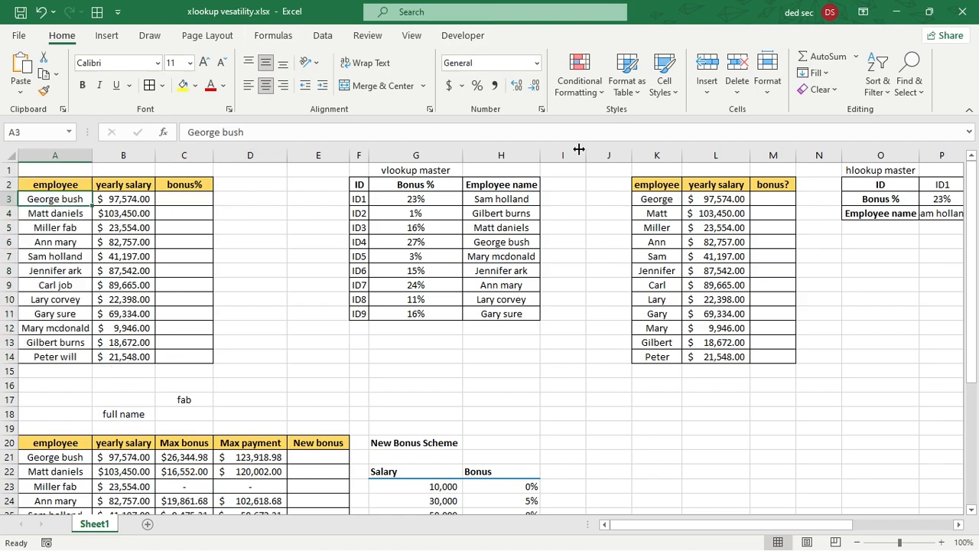
drag(361, 184, 514, 309)
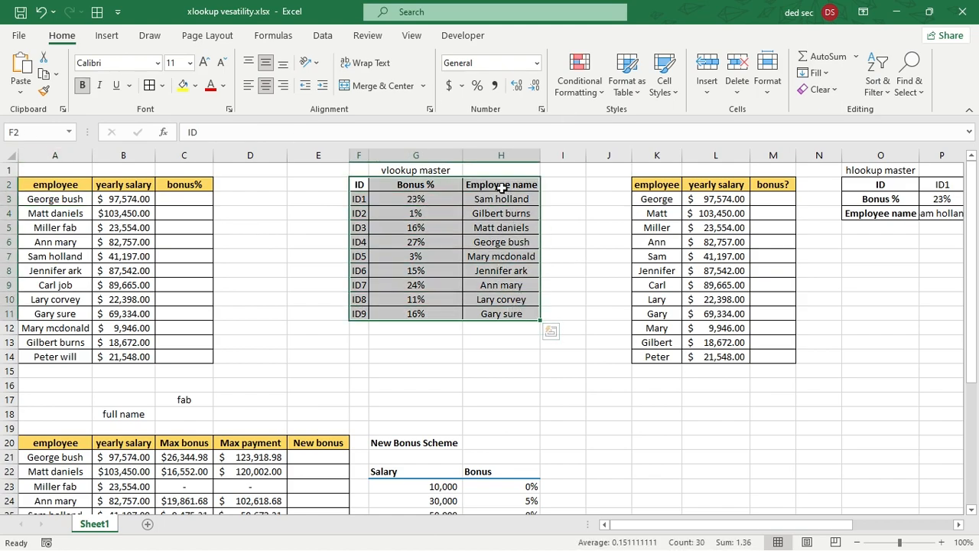
drag(501, 186, 502, 315)
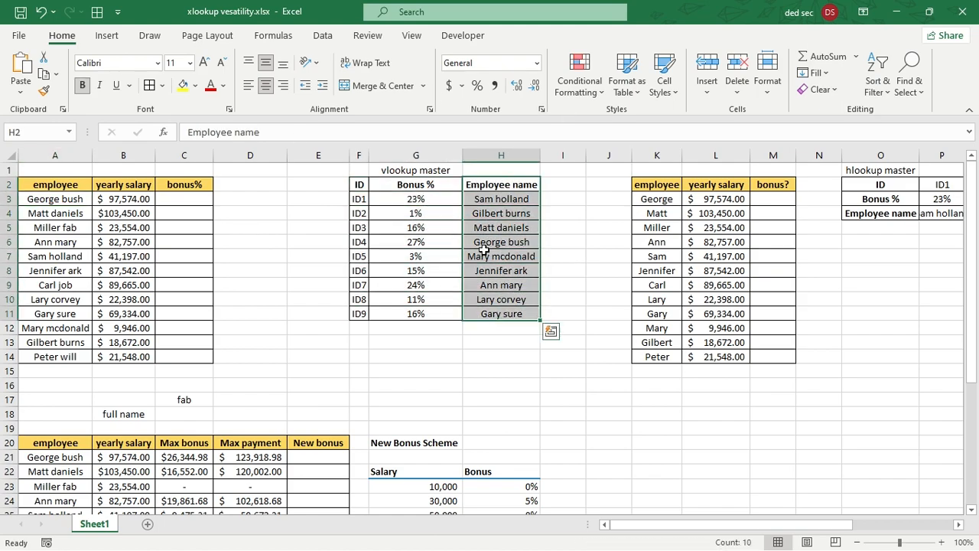
drag(416, 186, 417, 314)
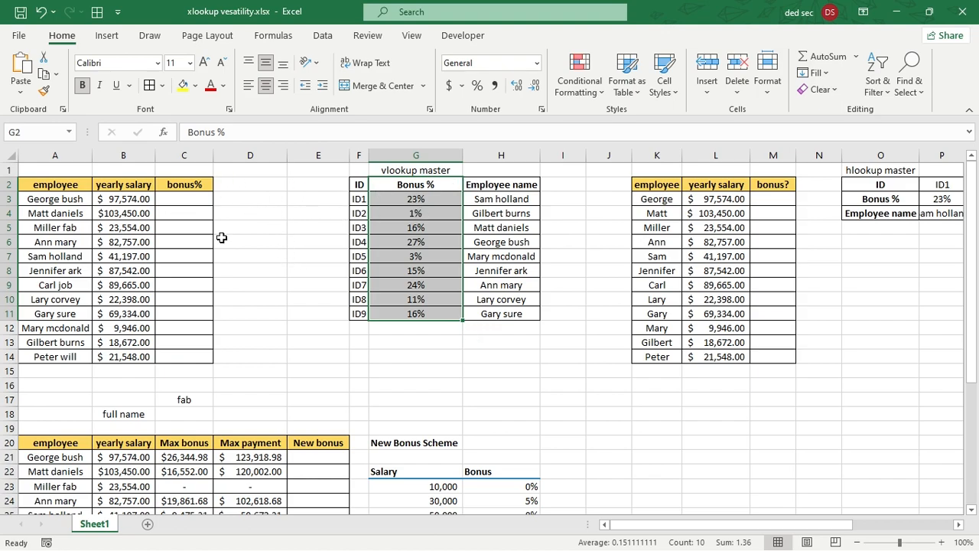
Start an XLOOKUP formula in C3 with A3 as the lookup value.
click(187, 203)
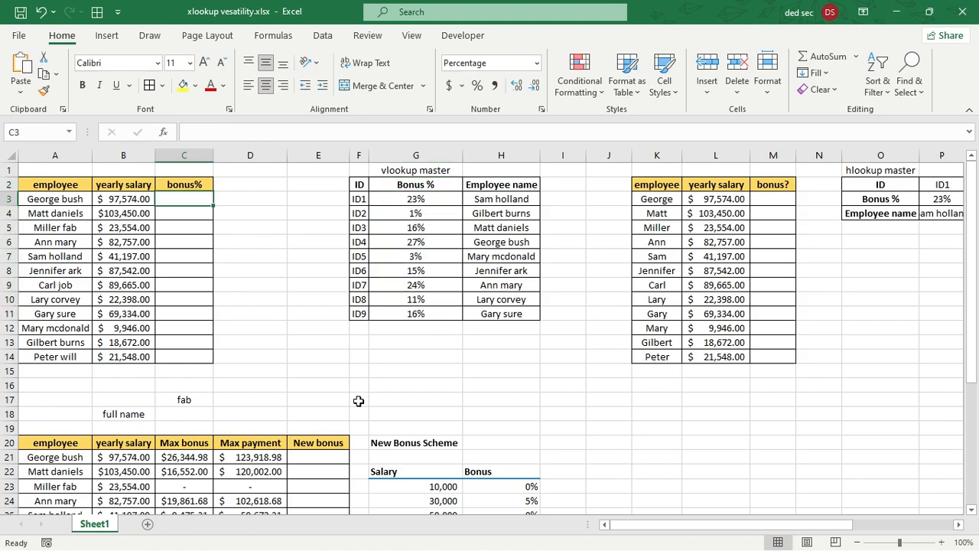
text(=)
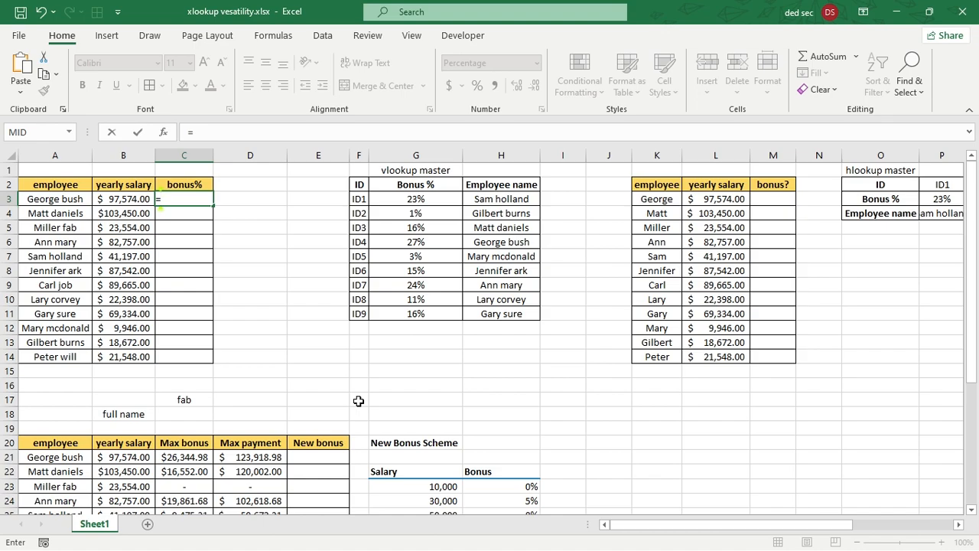
text(x)
key(Down)
key(Tab)
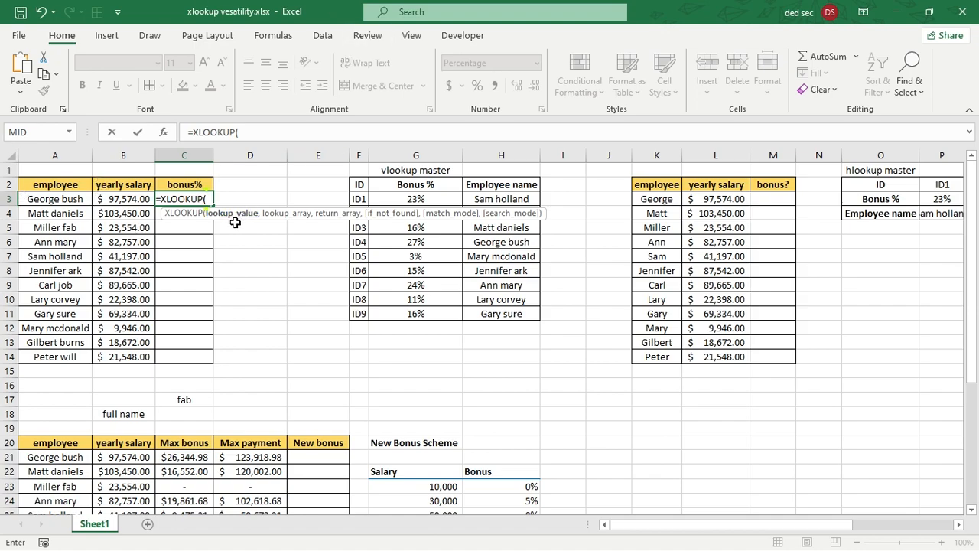
click(68, 200)
text(,)
drag(519, 198, 506, 315)
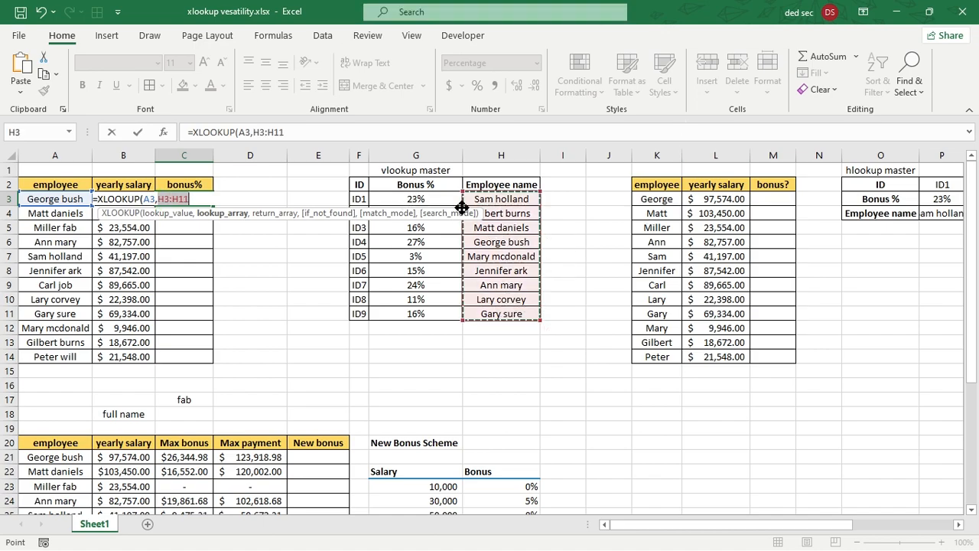
text(,)
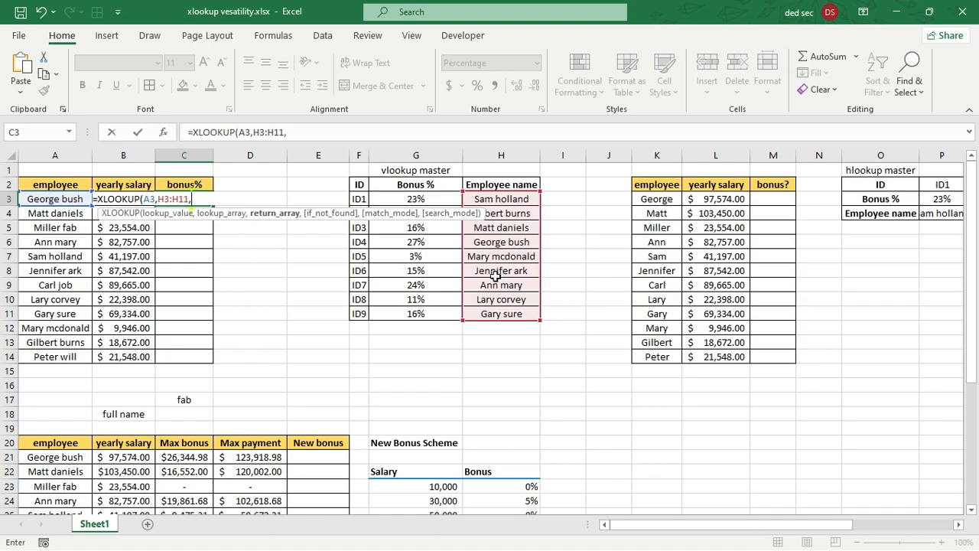
drag(423, 201, 417, 314)
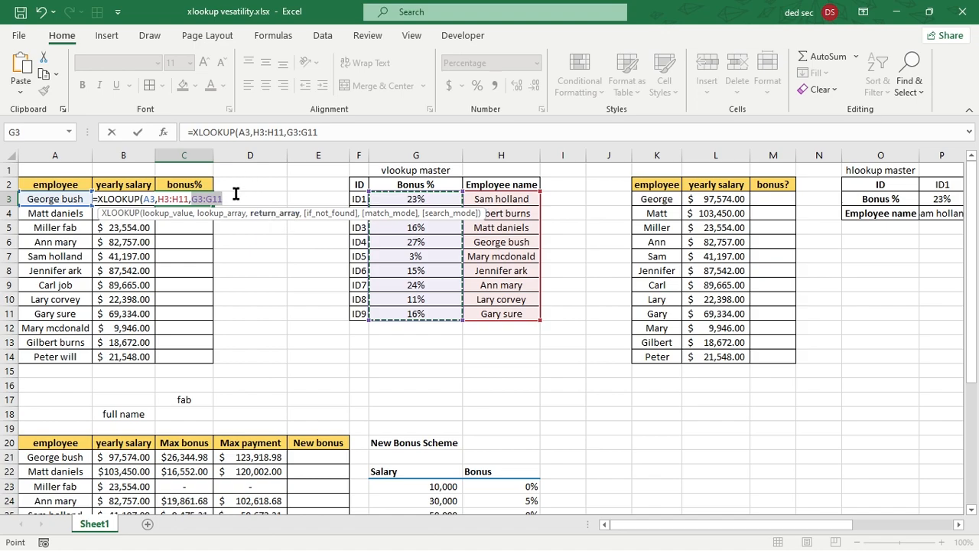
key(F4)
click(190, 198)
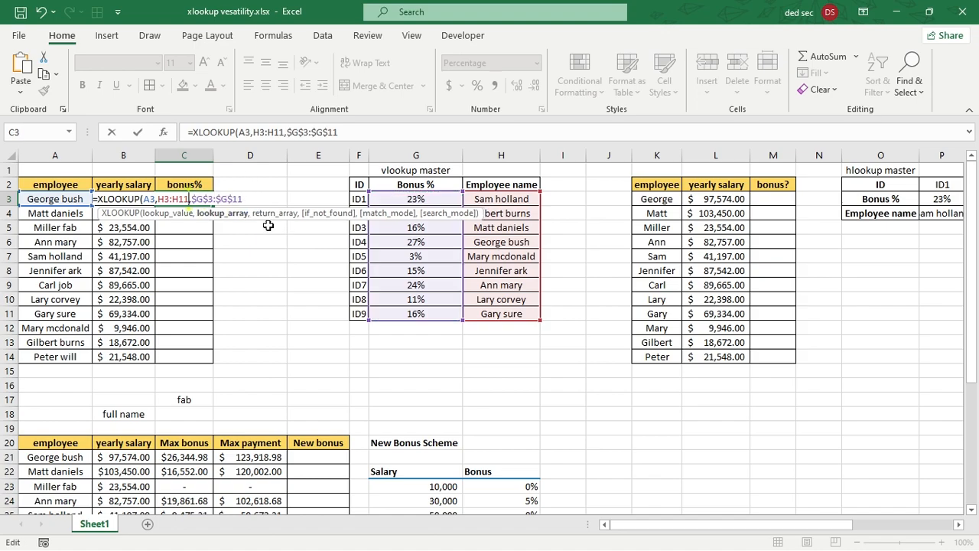
key(F4)
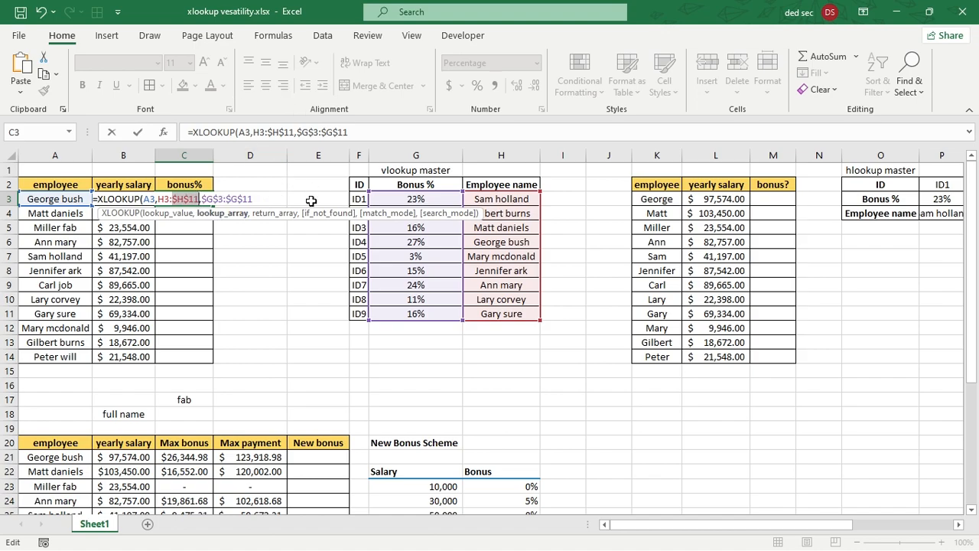
drag(265, 198, 158, 200)
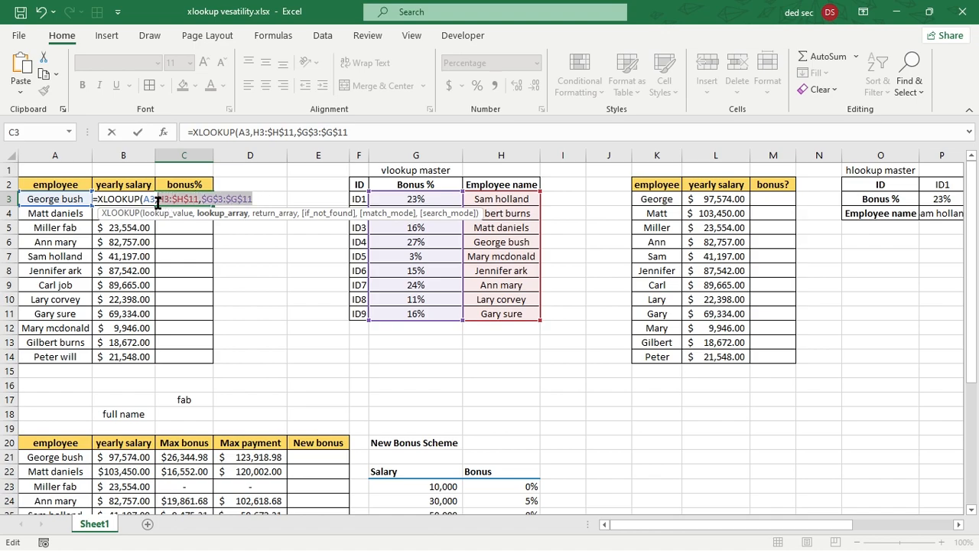
key(BackSpace)
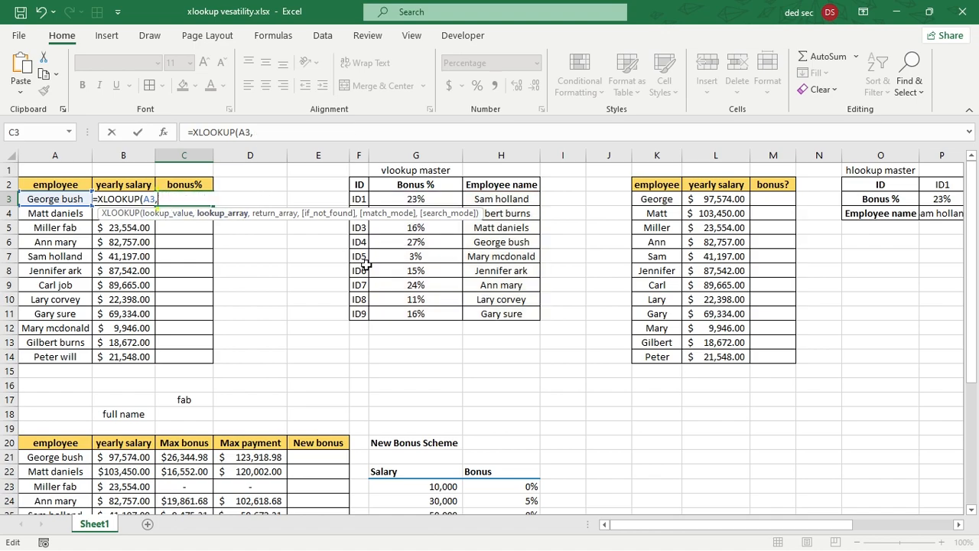
Complete the XLOOKUP formula in C3 with $H$3:$H$11 as the lookup array and $G$3:$G$11 as the return array.
drag(513, 199, 511, 316)
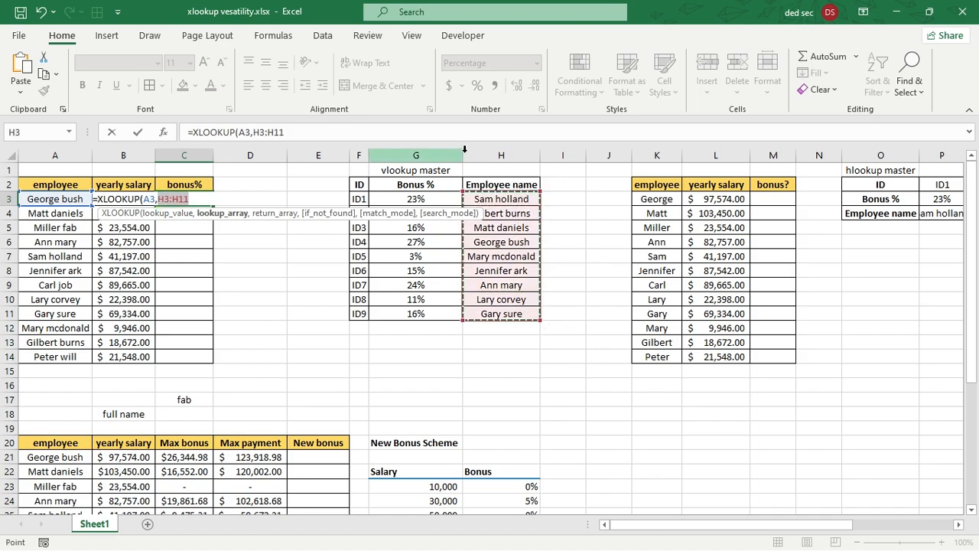
key(F4)
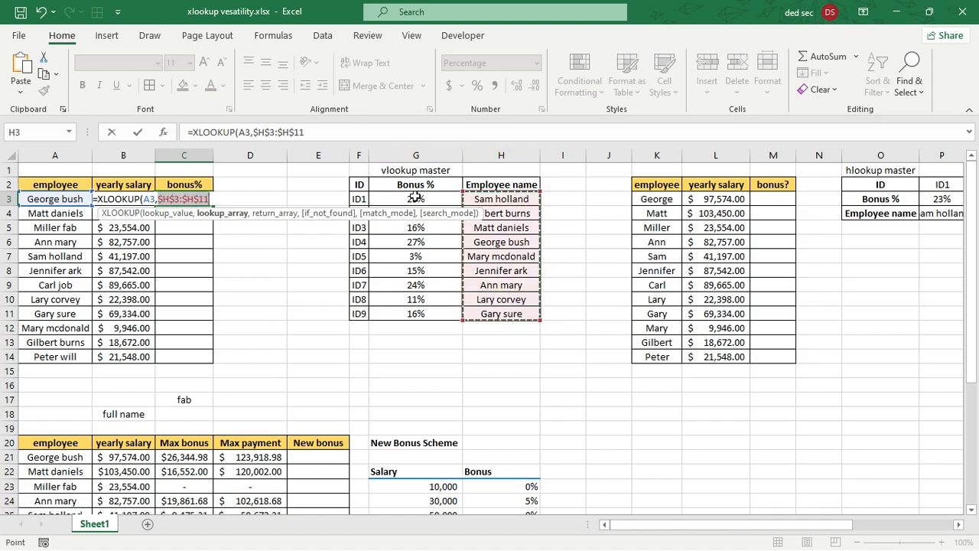
text(,)
drag(422, 199, 410, 306)
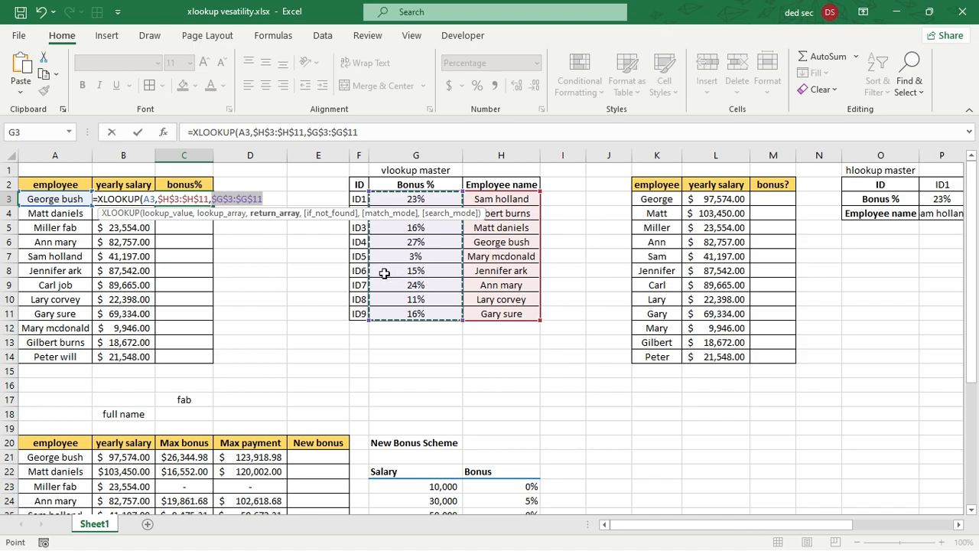
text(,)
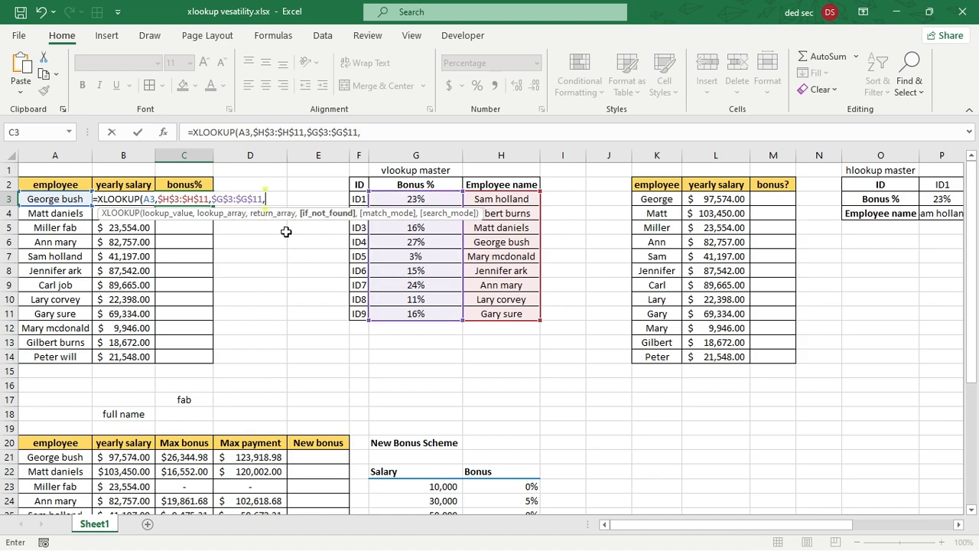
key(BackSpace)
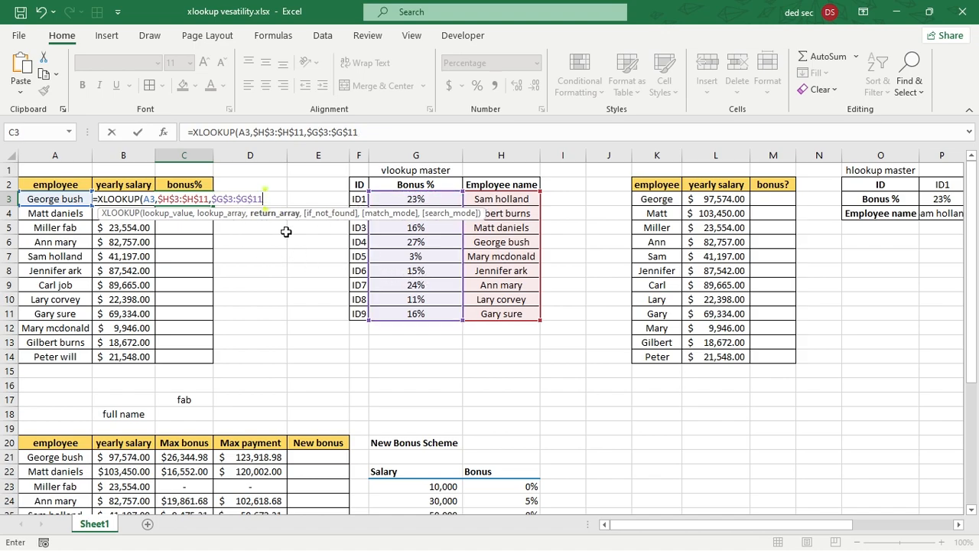
text())
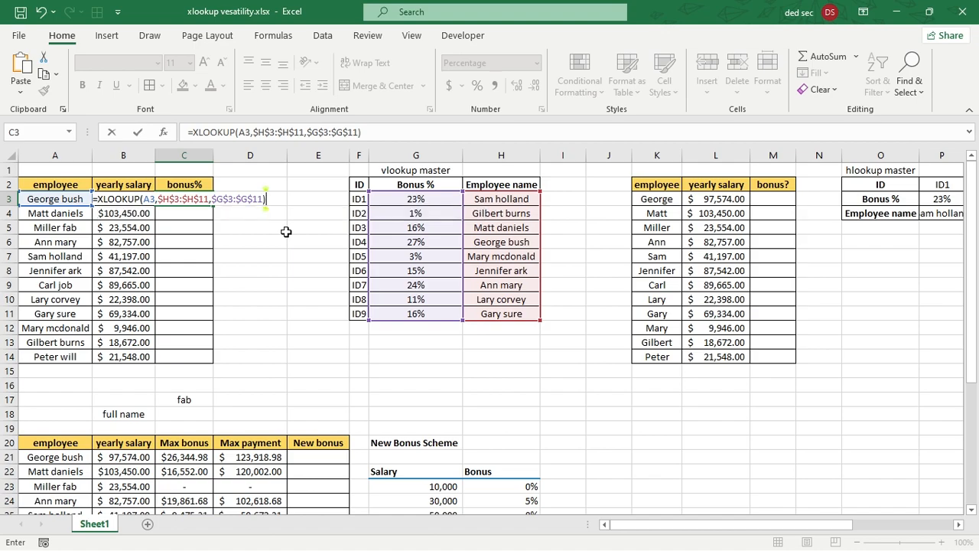
key(Return)
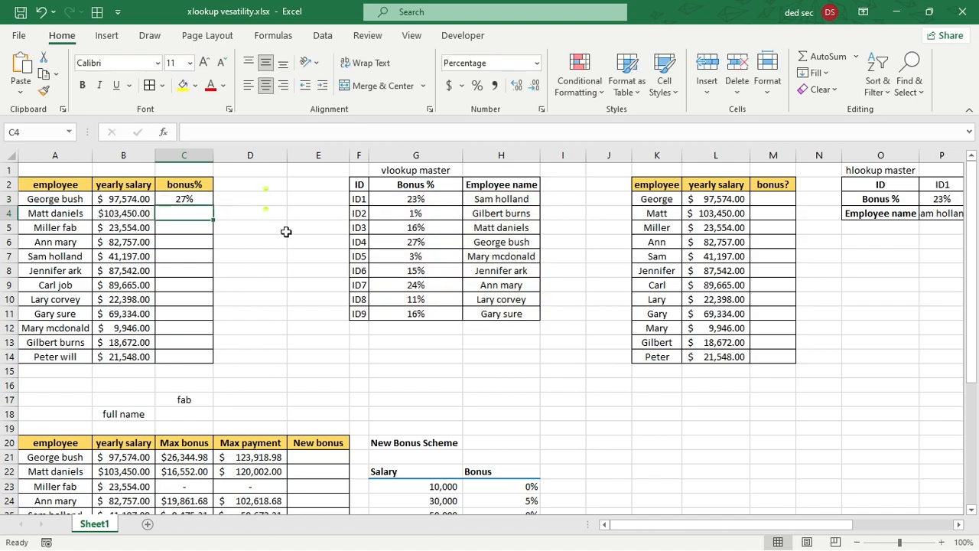
Fill the C3 formula down through C14 and check the results in C5, C9 and C14.
click(188, 201)
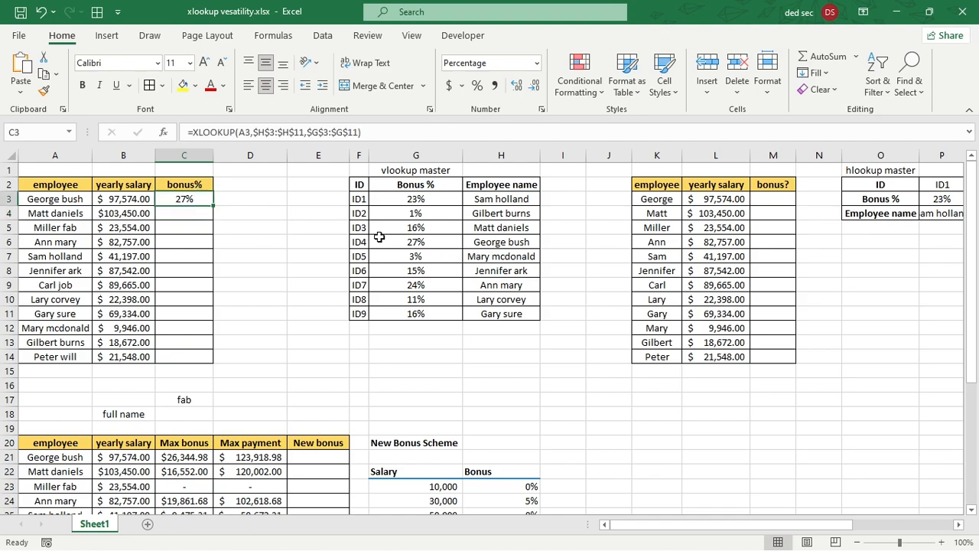
double_click(211, 205)
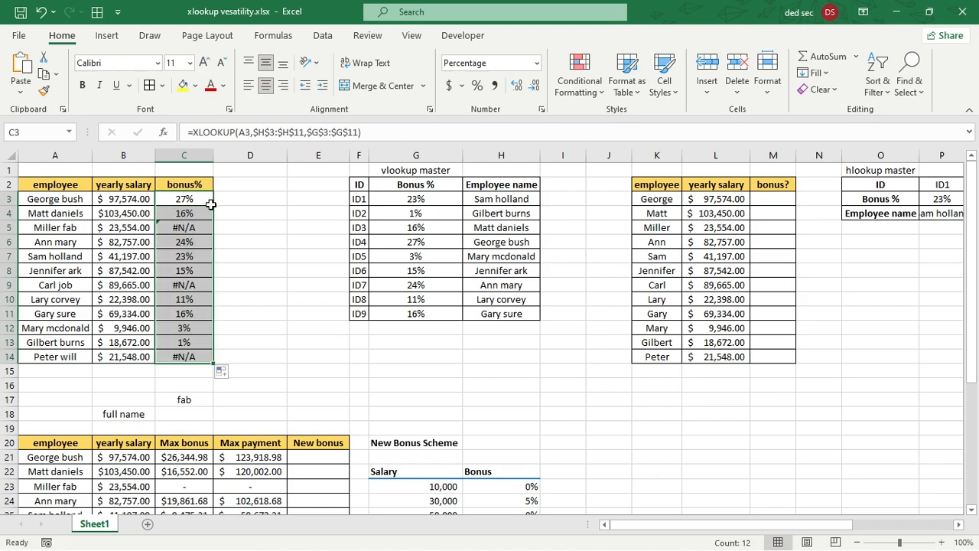
click(190, 228)
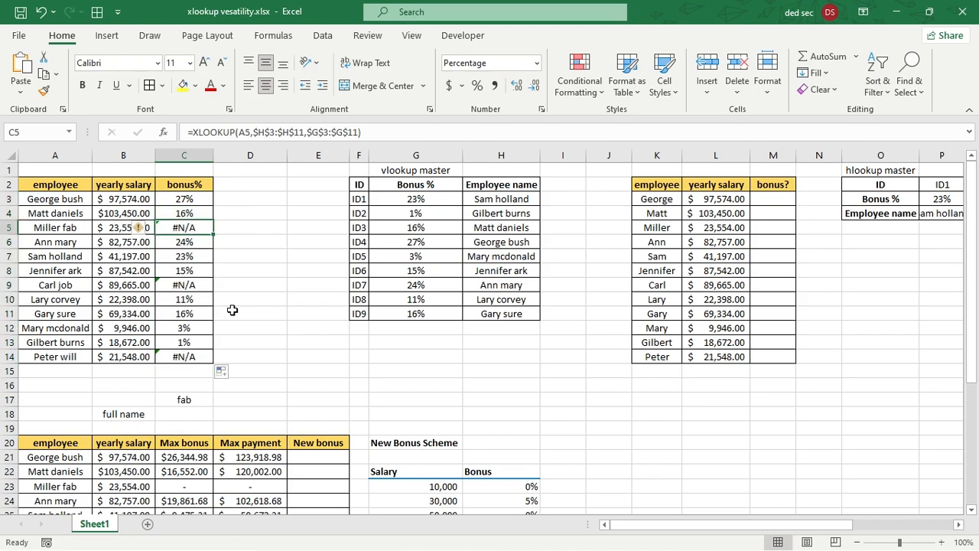
click(191, 286)
click(203, 357)
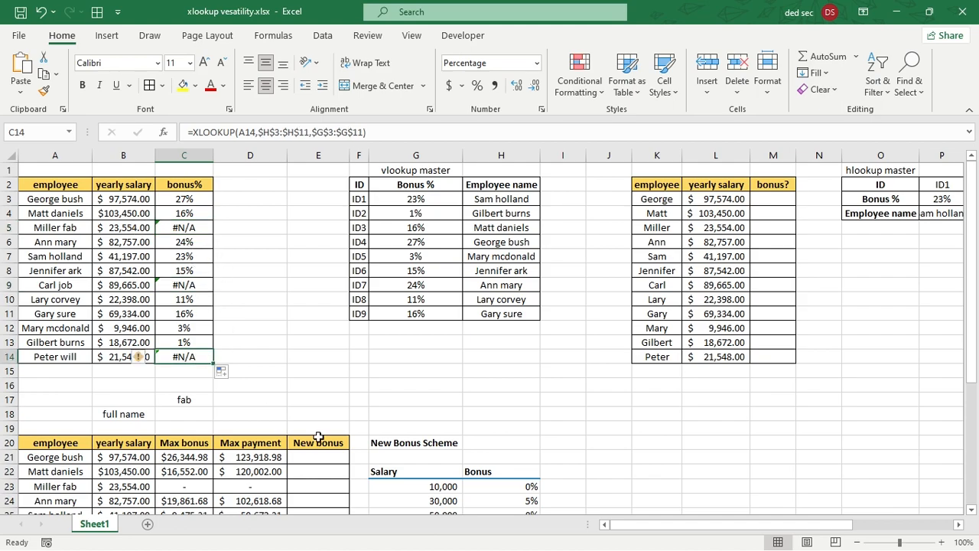
click(188, 228)
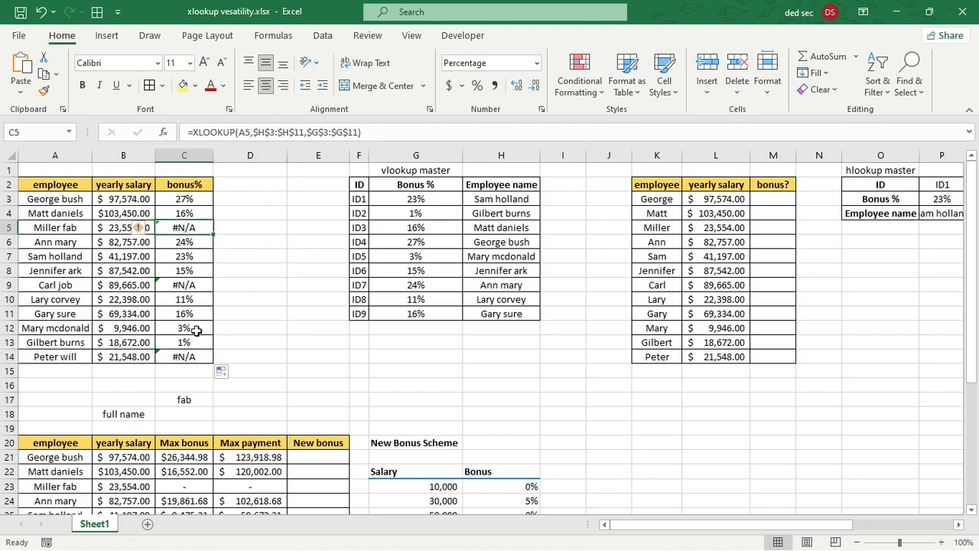
Add "-" as the if_not_found argument of the XLOOKUP formula in C3.
click(364, 132)
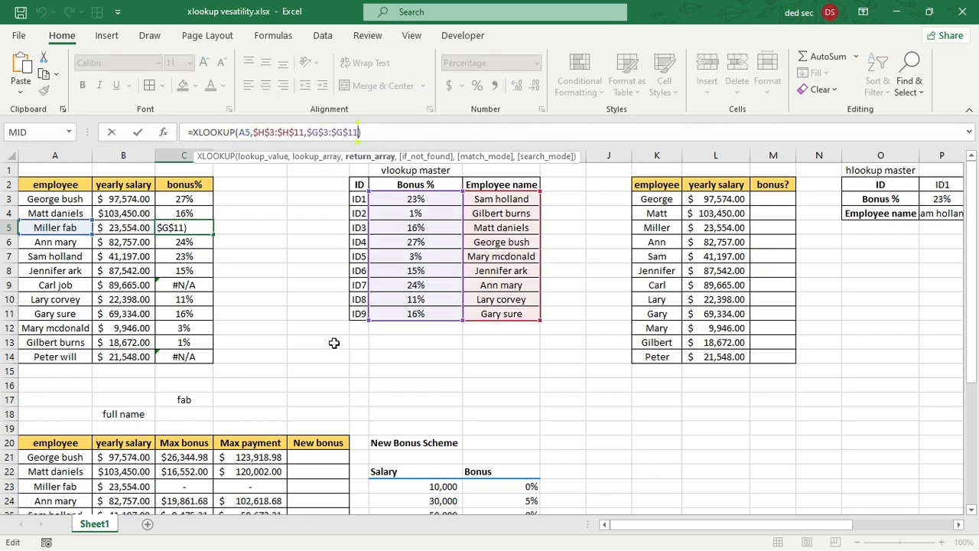
click(188, 200)
click(359, 131)
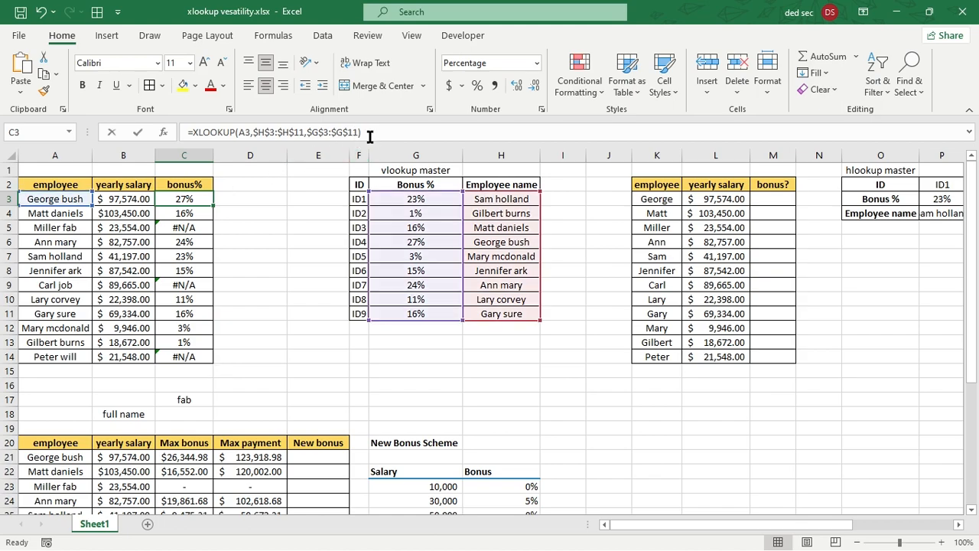
text(,)
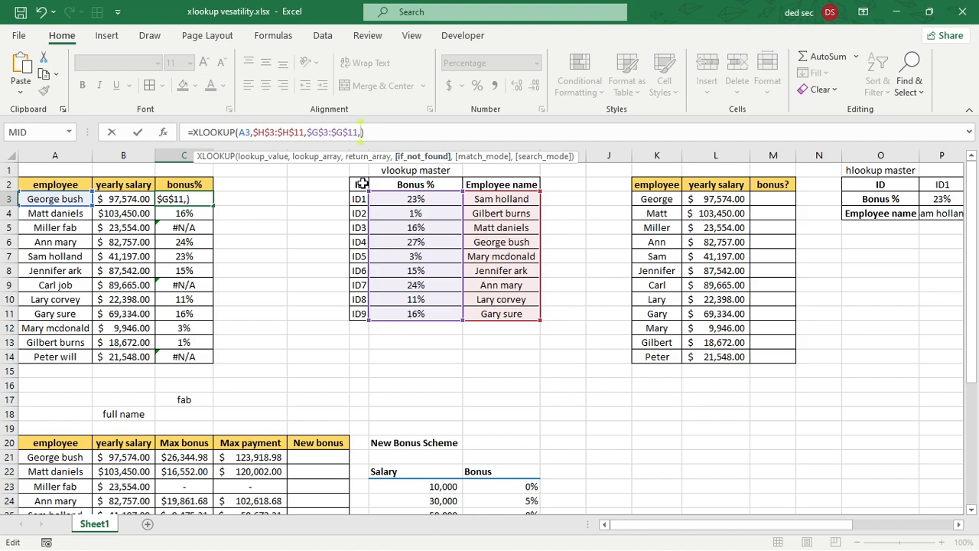
text("-"))
key(Return)
Fill the updated C3 formula down through C14 and check the results in C5, C9 and C14.
click(196, 196)
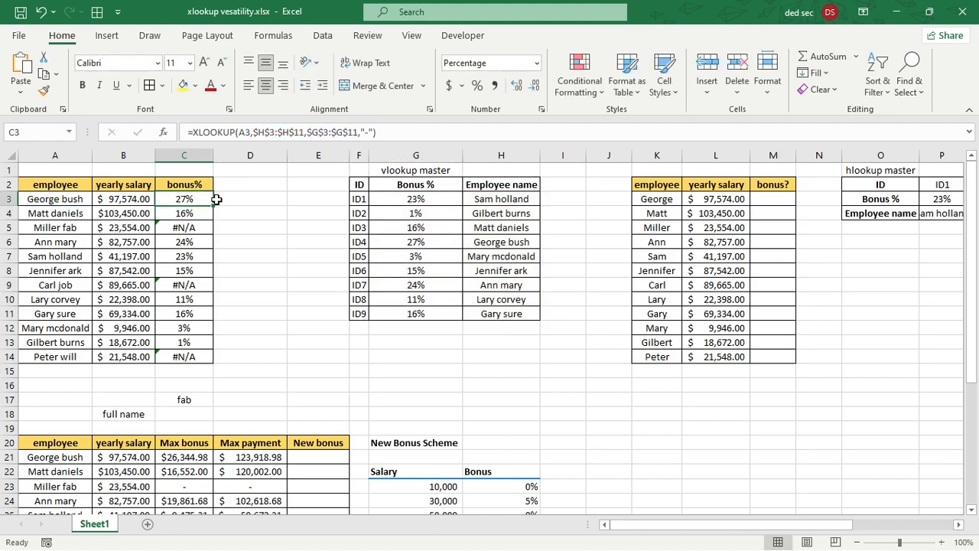
double_click(214, 205)
click(184, 227)
click(196, 285)
click(195, 354)
click(182, 289)
drag(196, 217, 190, 222)
click(201, 223)
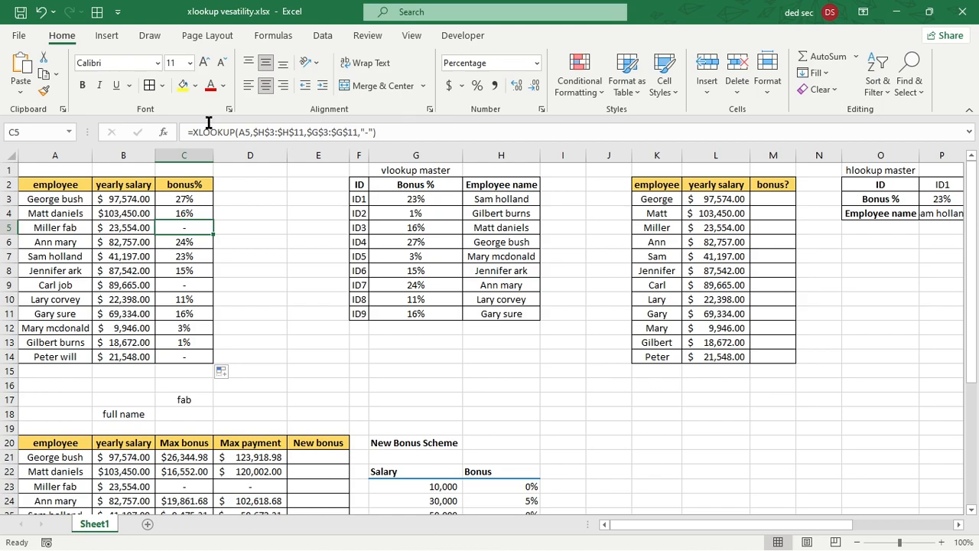
Examine the horizontal hlookup master table in O2:X4 beside the second employee table.
click(190, 198)
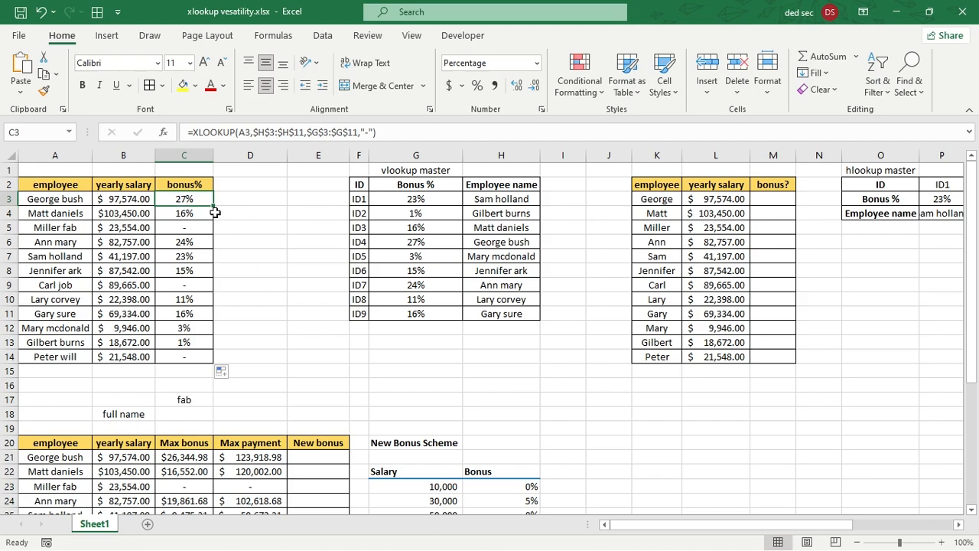
scroll(215, 213, right, 5)
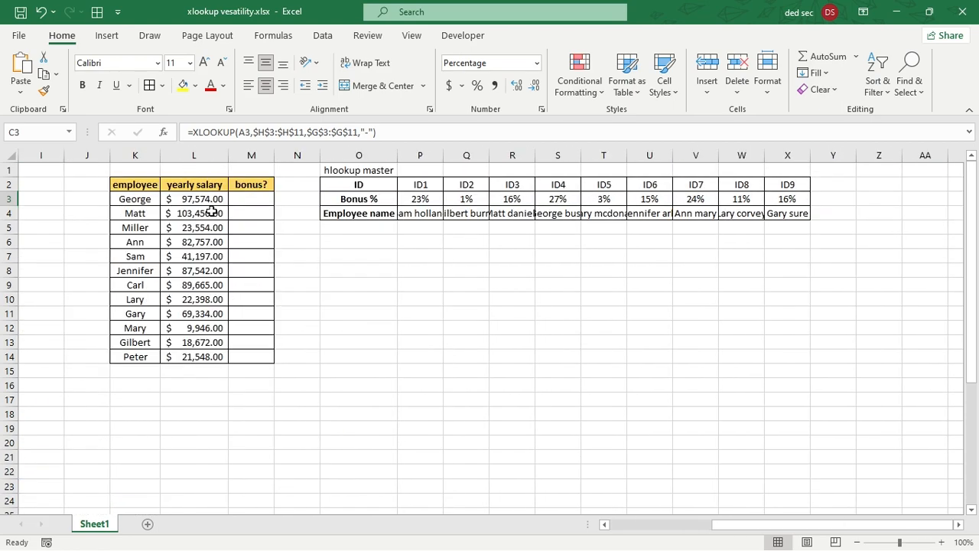
scroll(210, 211, left, 2)
drag(360, 188, 801, 217)
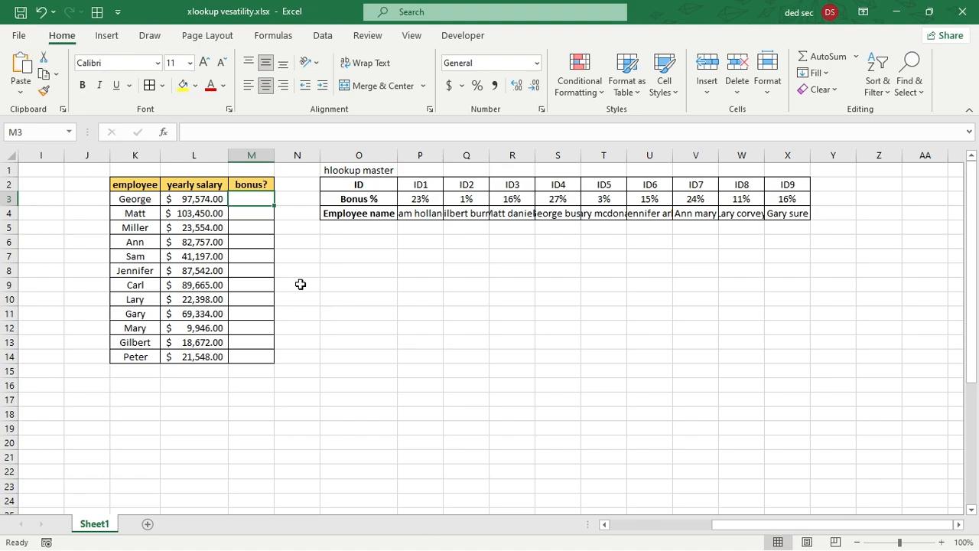
Start an XLOOKUP formula in M3 with K3 as the lookup value and the absolute range $P$4:$X$4 as the lookup array.
text(=x)
key(Down)
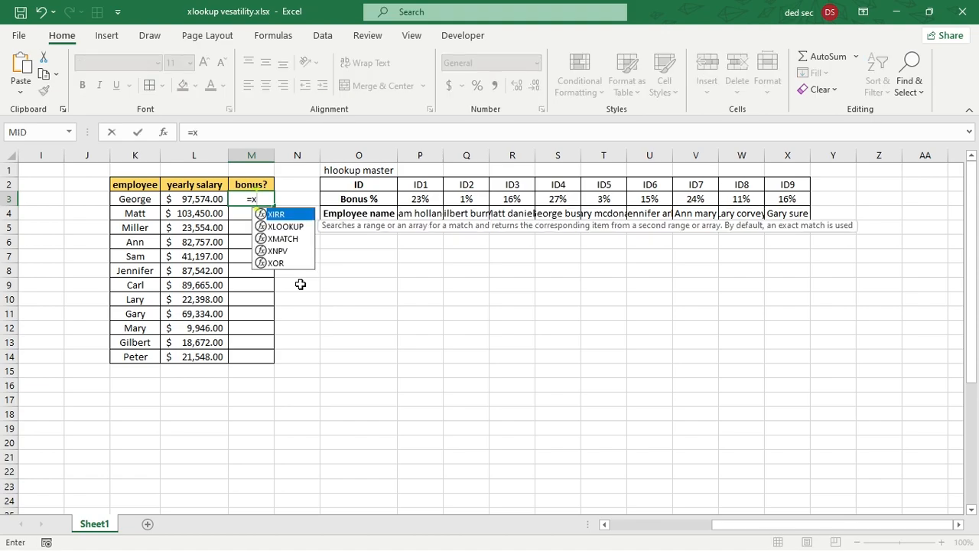
key(Tab)
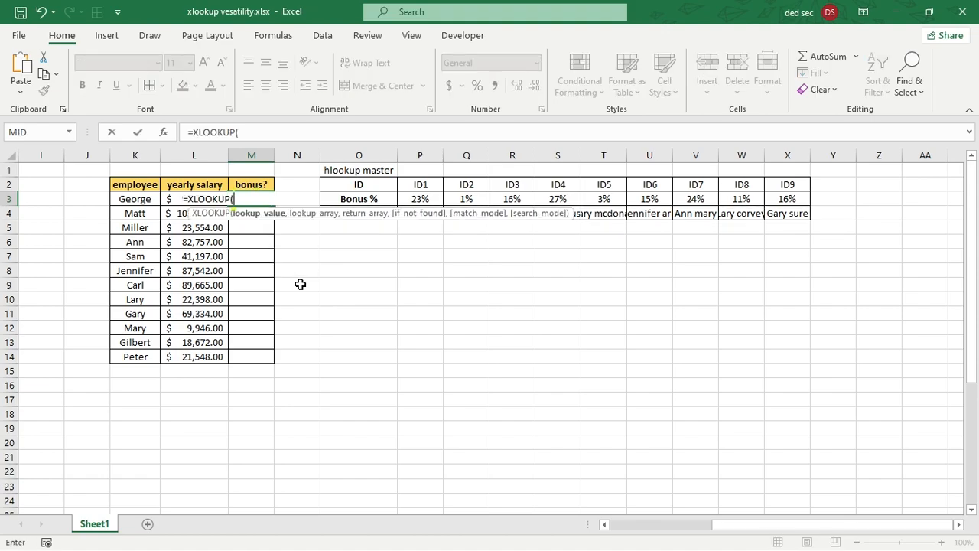
click(130, 201)
text(,)
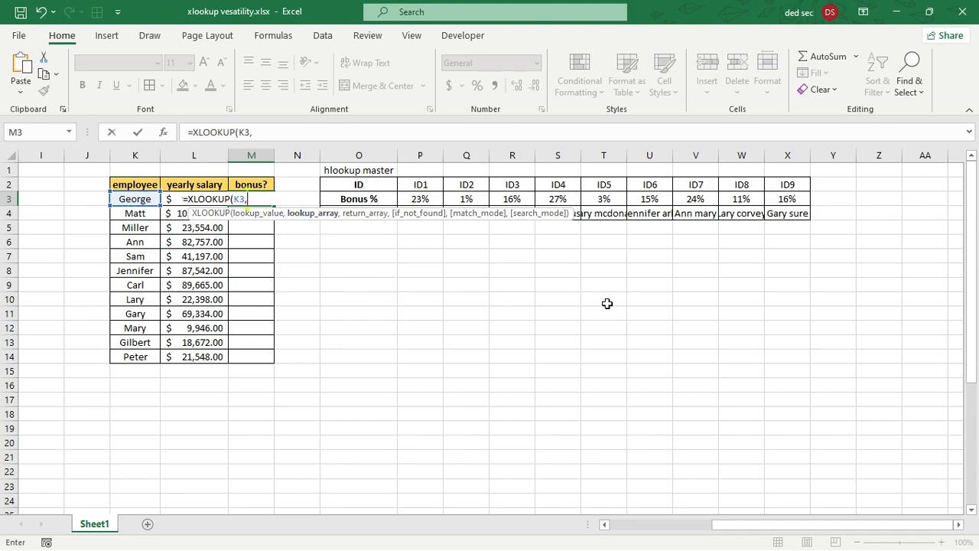
click(363, 228)
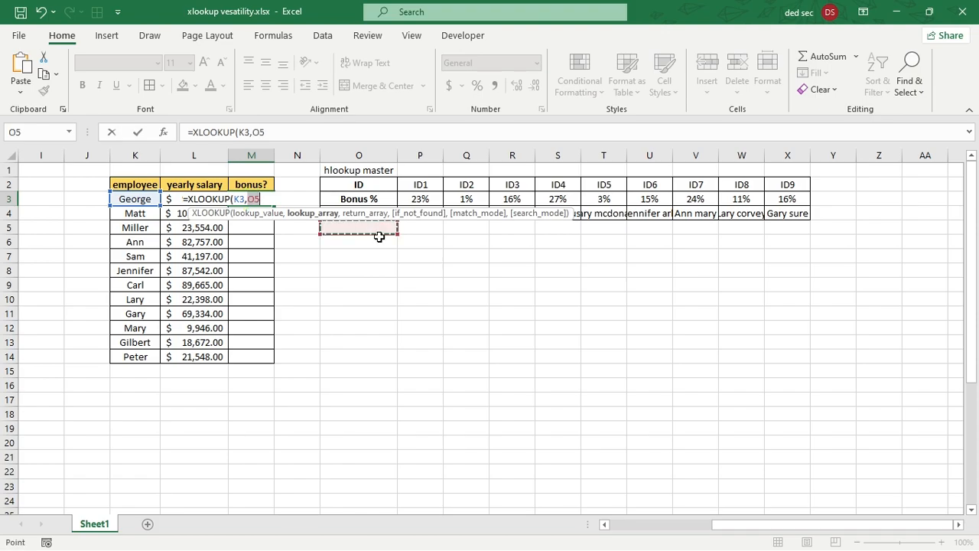
key(Up)
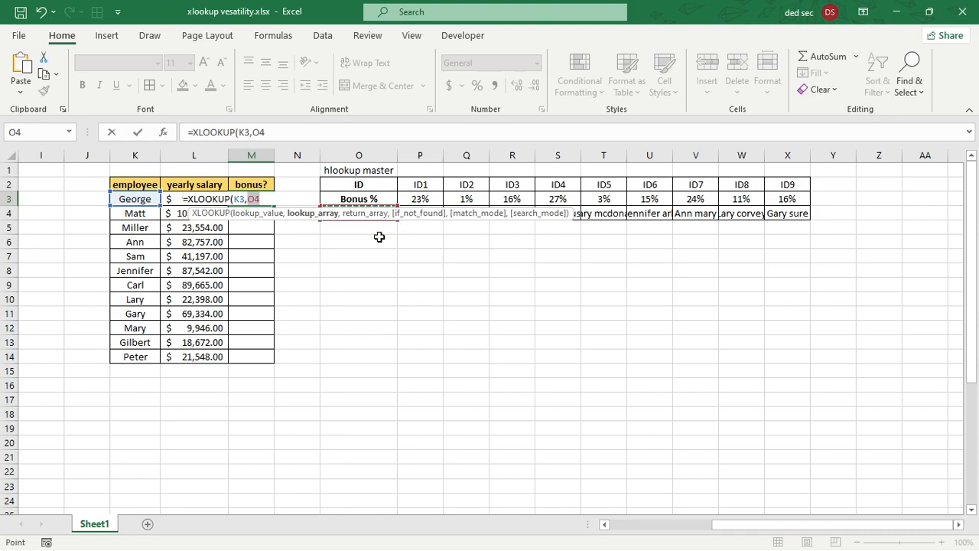
key(Right)
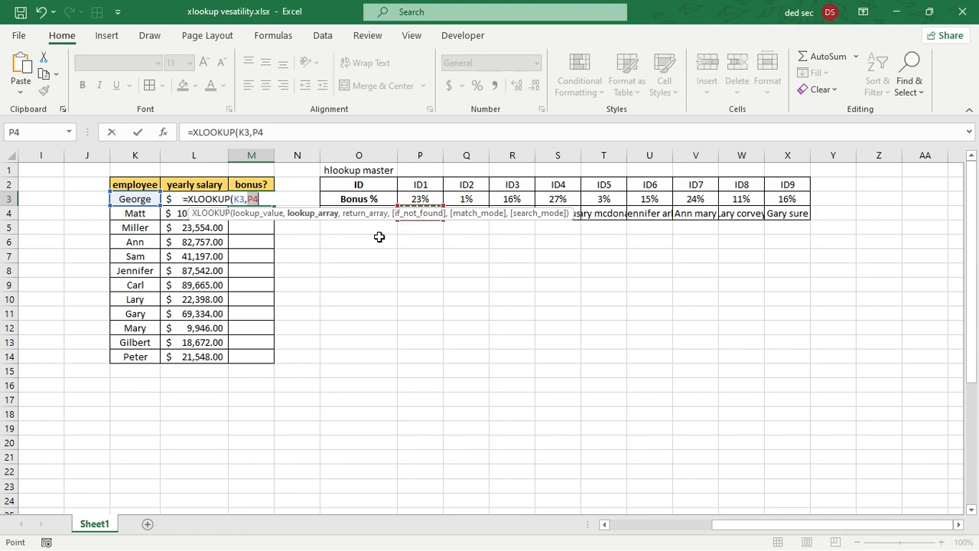
key(ctrl+shift+Right)
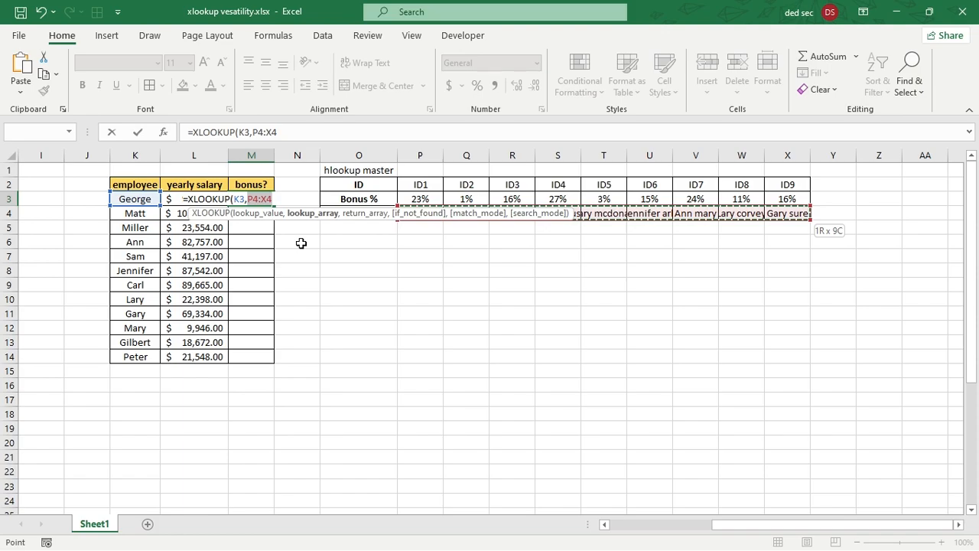
key(F4)
text(,)
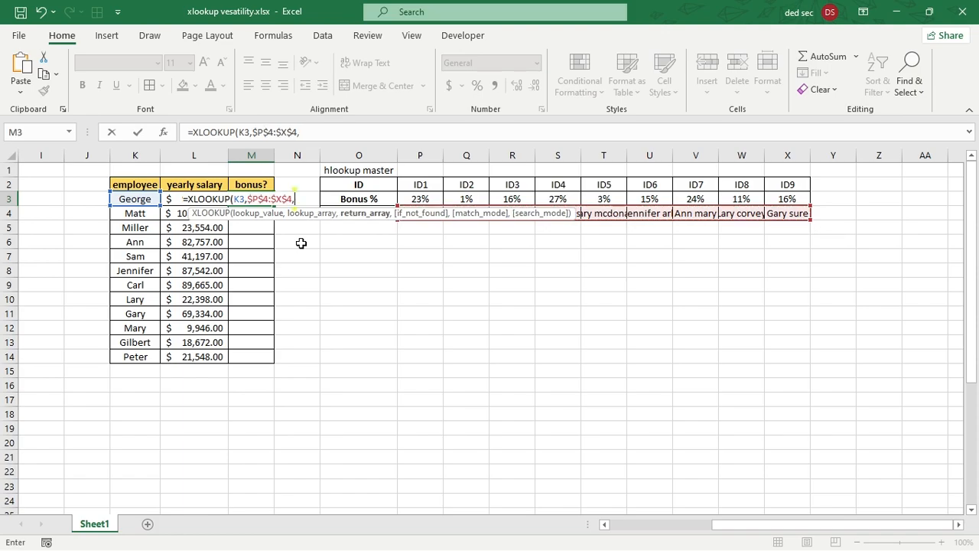
Complete the M3 formula with $P$3:$X$3 as the absolute return array and fill it down through M14.
click(427, 199)
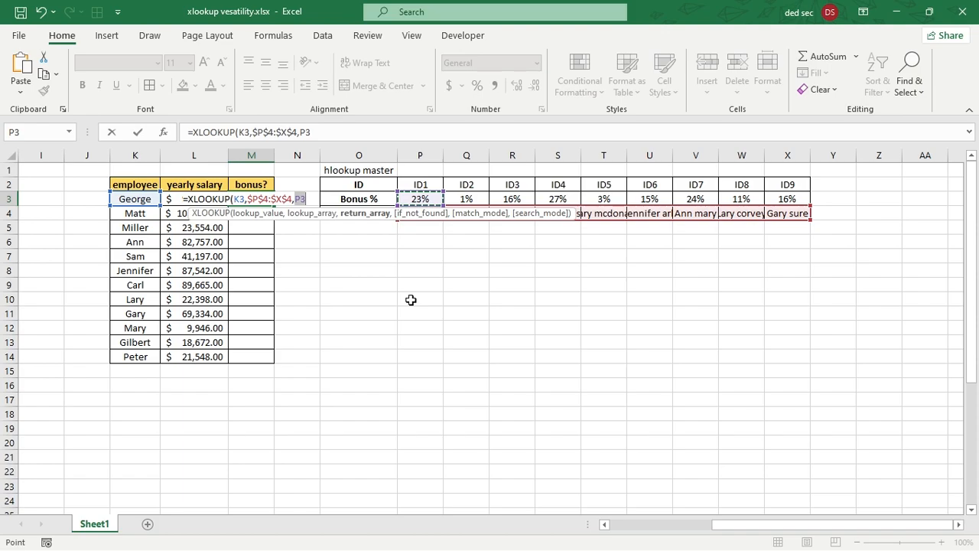
key(ctrl+shift+Right)
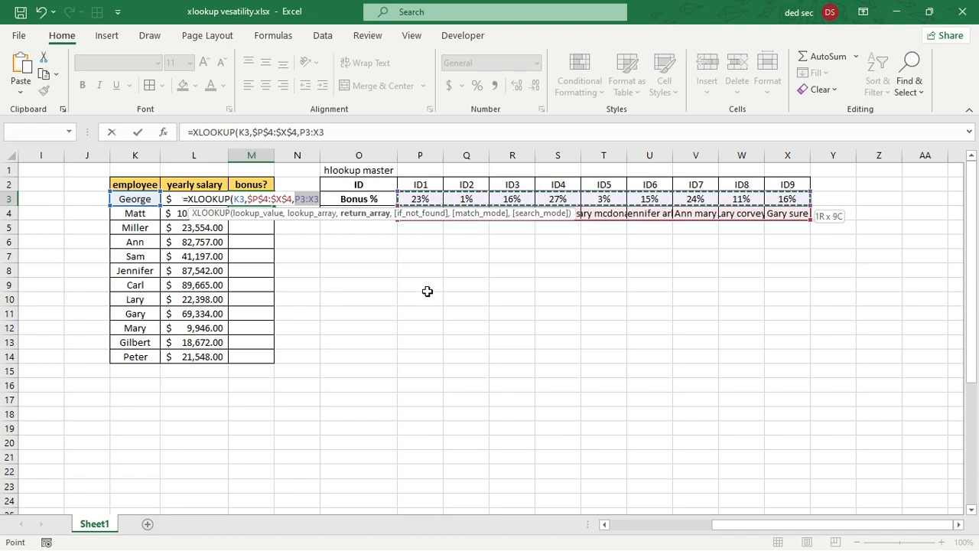
key(F4)
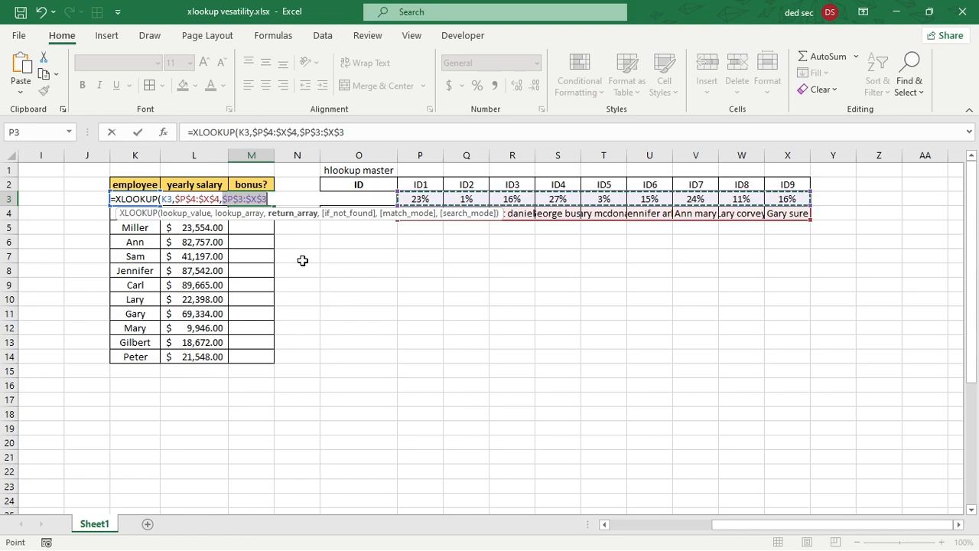
text())
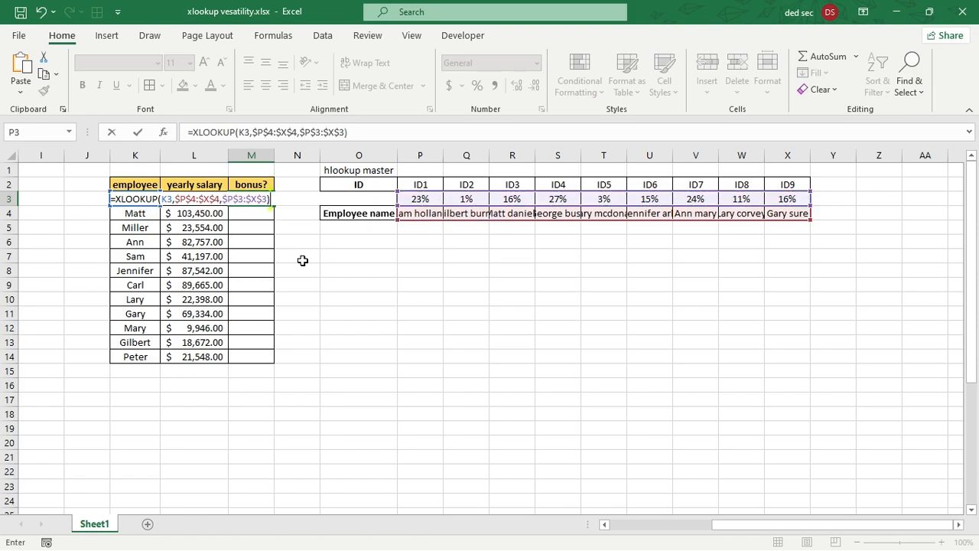
key(Return)
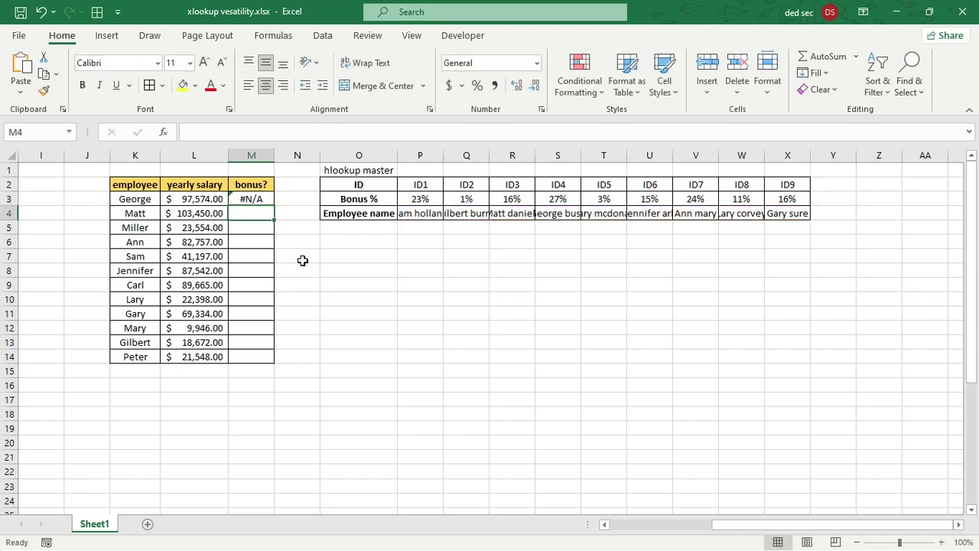
click(246, 200)
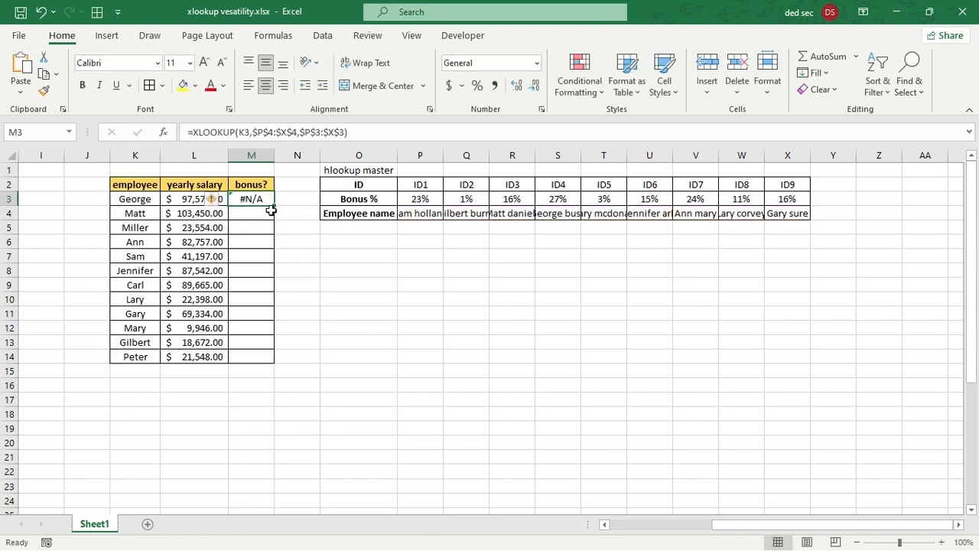
double_click(274, 207)
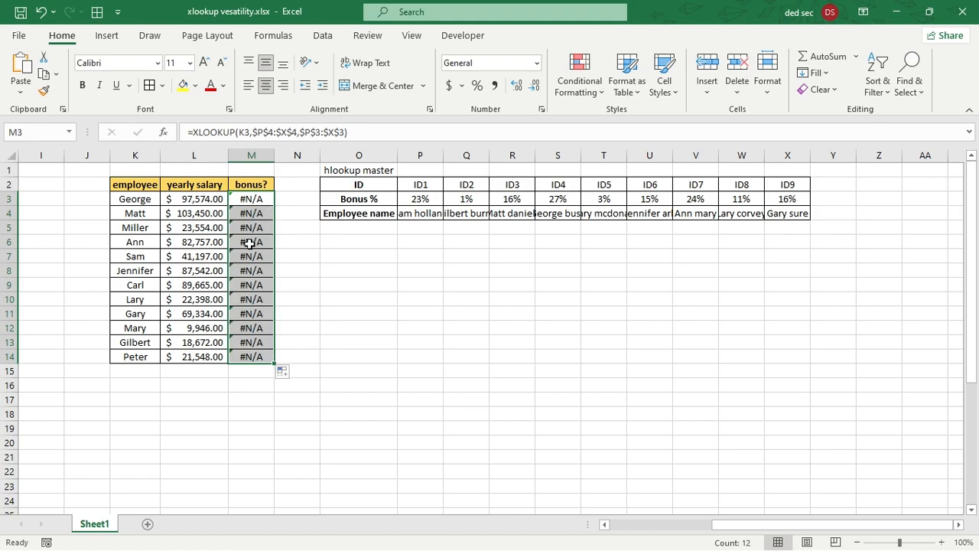
Compare the employee name in K3 with the names in row 4 of the hlookup master table.
click(134, 197)
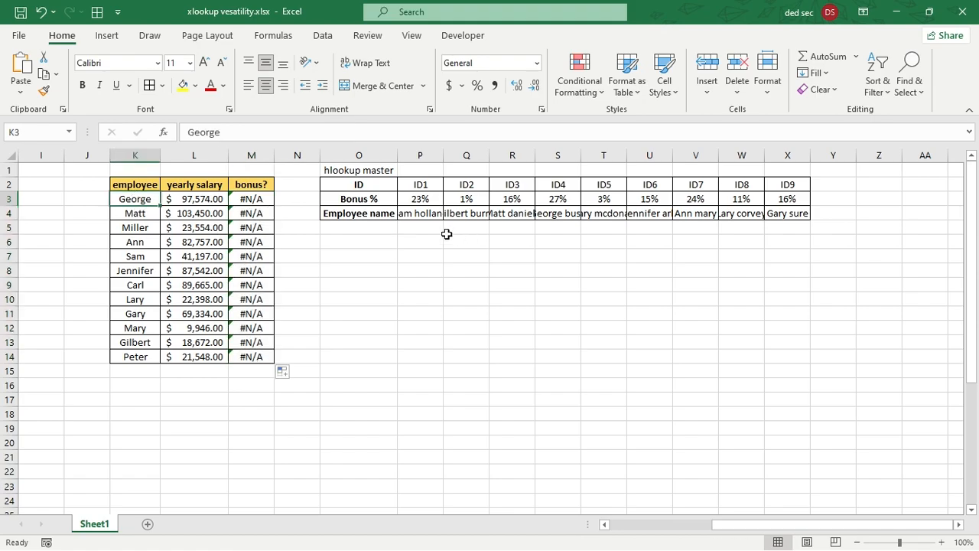
click(410, 214)
click(466, 215)
click(543, 220)
click(629, 214)
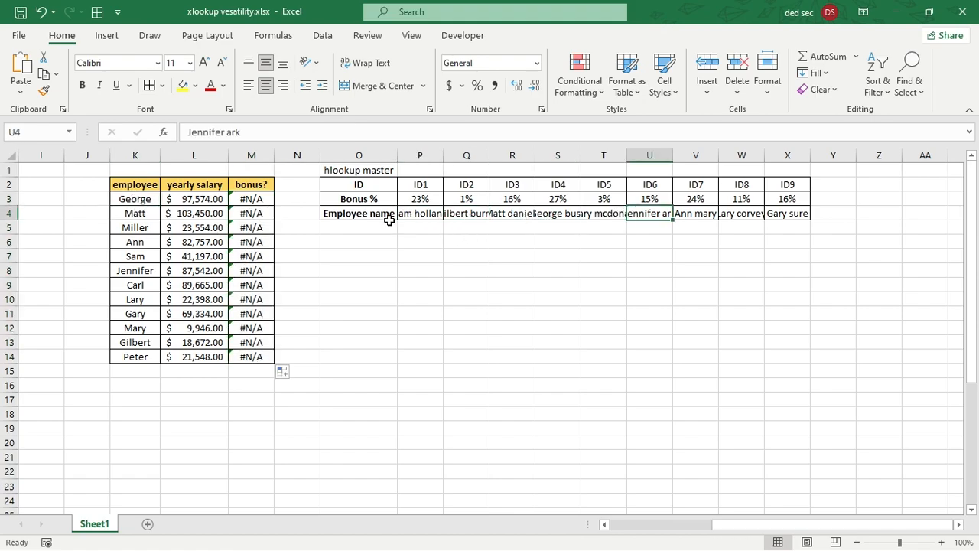
click(413, 215)
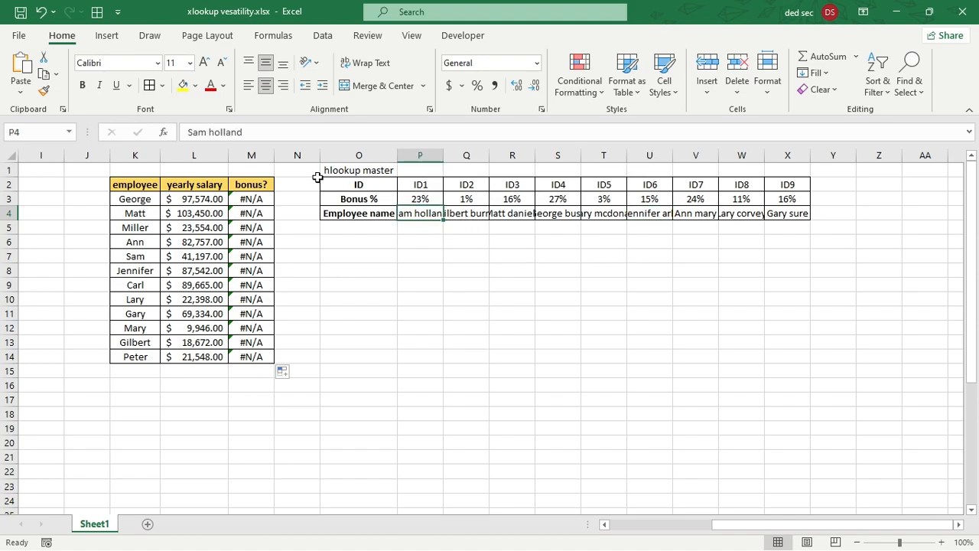
click(136, 200)
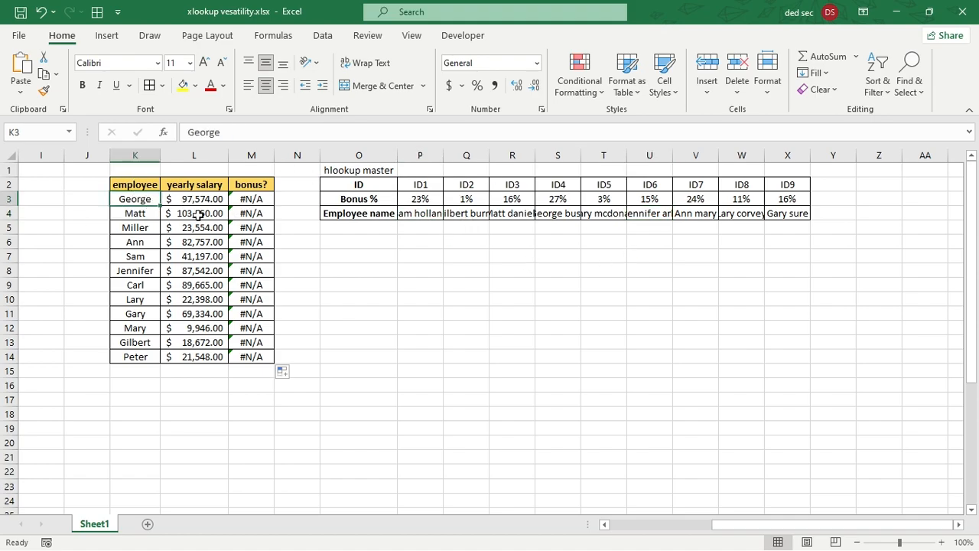
click(436, 215)
click(479, 214)
click(521, 214)
click(576, 216)
key(Right)
key(Right)
key(Right)
key(Right)
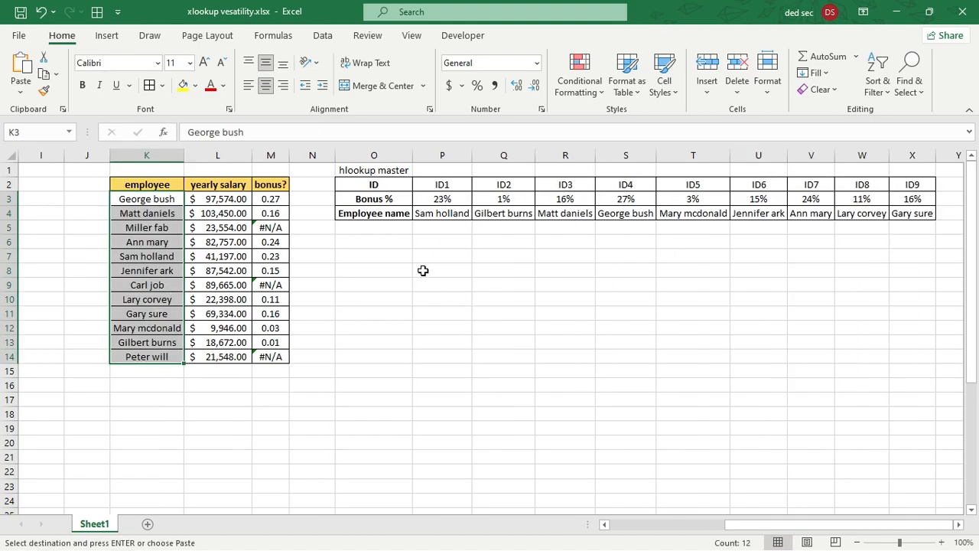
Format the bonus results in M3:M14 as percentages.
click(437, 272)
click(268, 198)
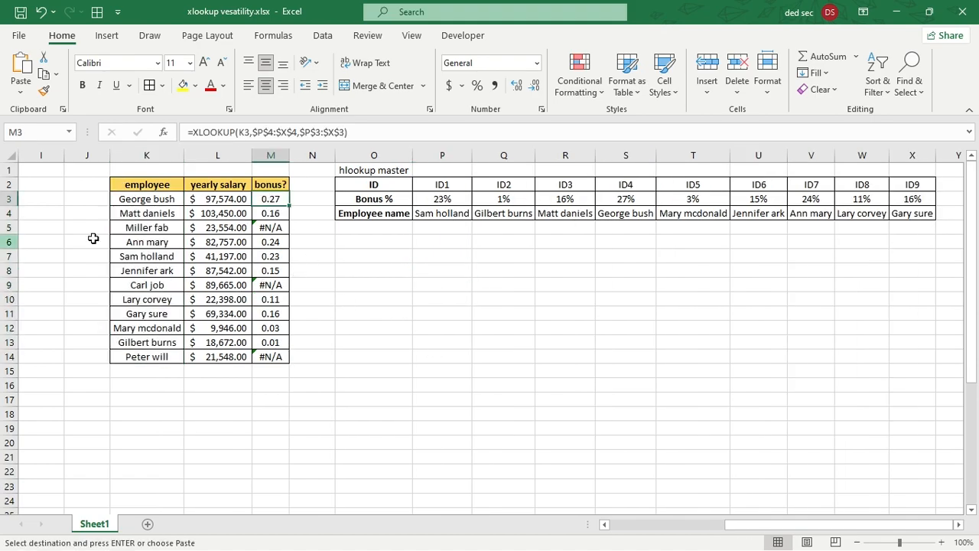
click(152, 200)
drag(150, 211, 153, 357)
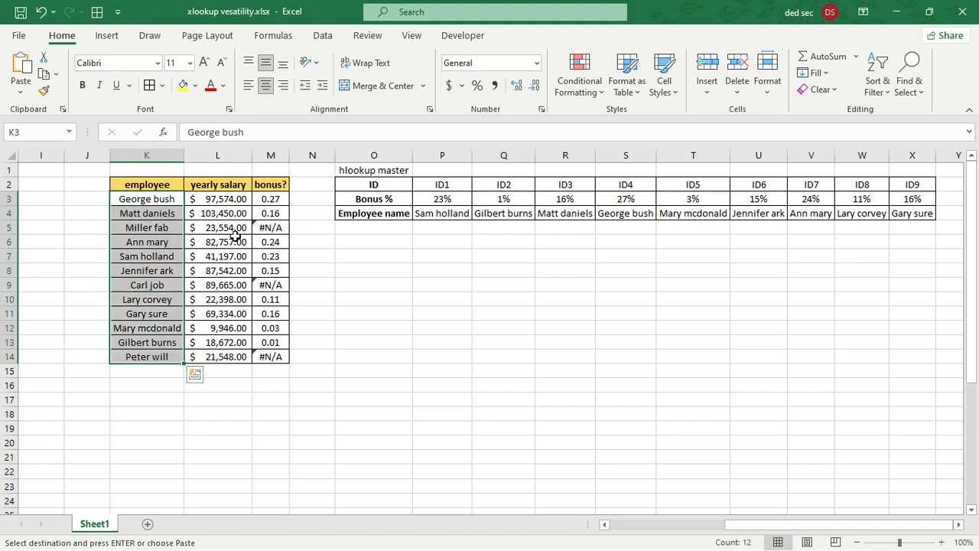
drag(270, 200, 269, 357)
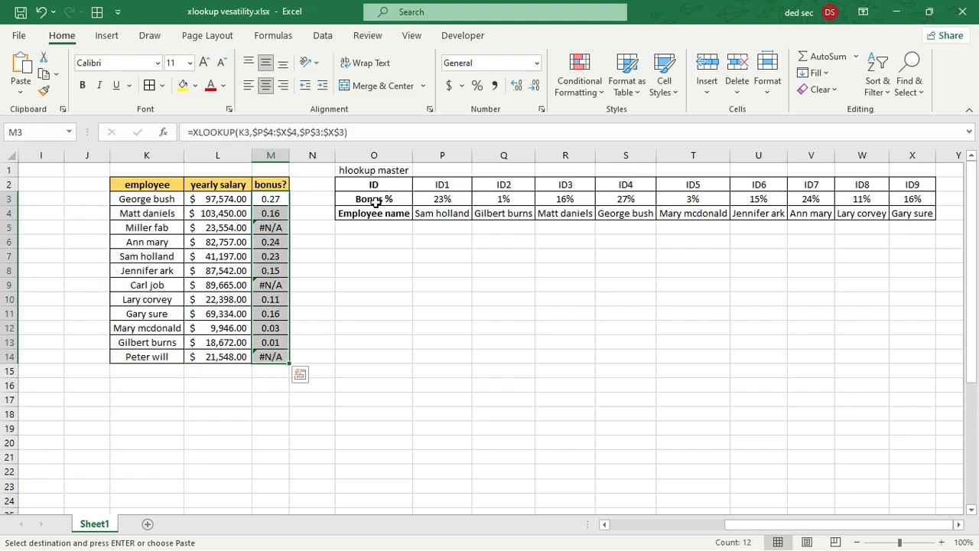
click(477, 87)
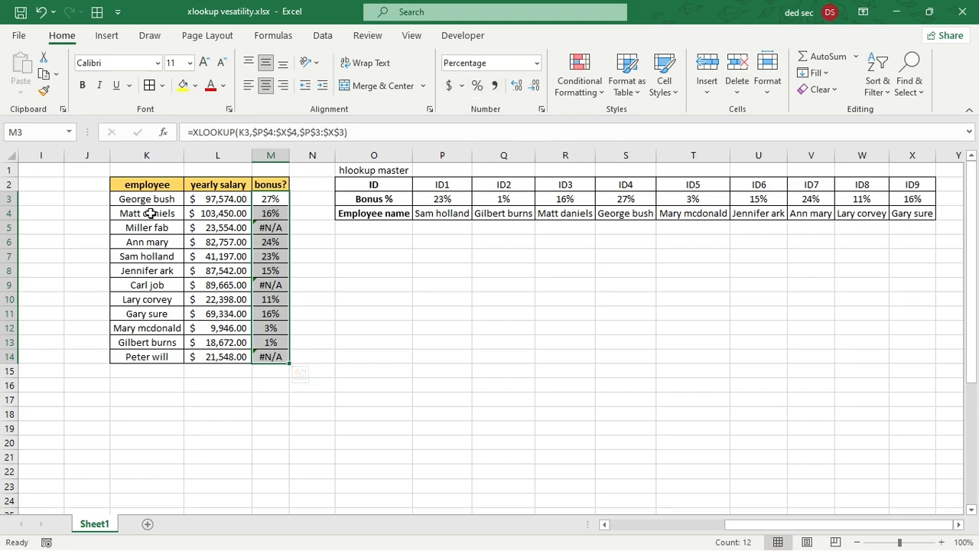
Check the first bonus results and add "-" as the if_not_found argument of the XLOOKUP formula in M5.
click(214, 213)
click(264, 200)
click(279, 216)
click(283, 229)
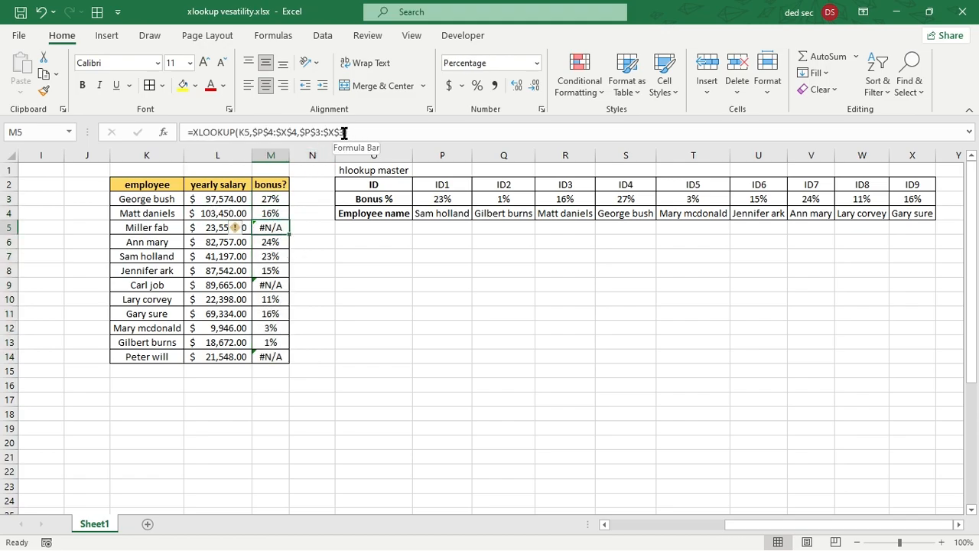
click(344, 133)
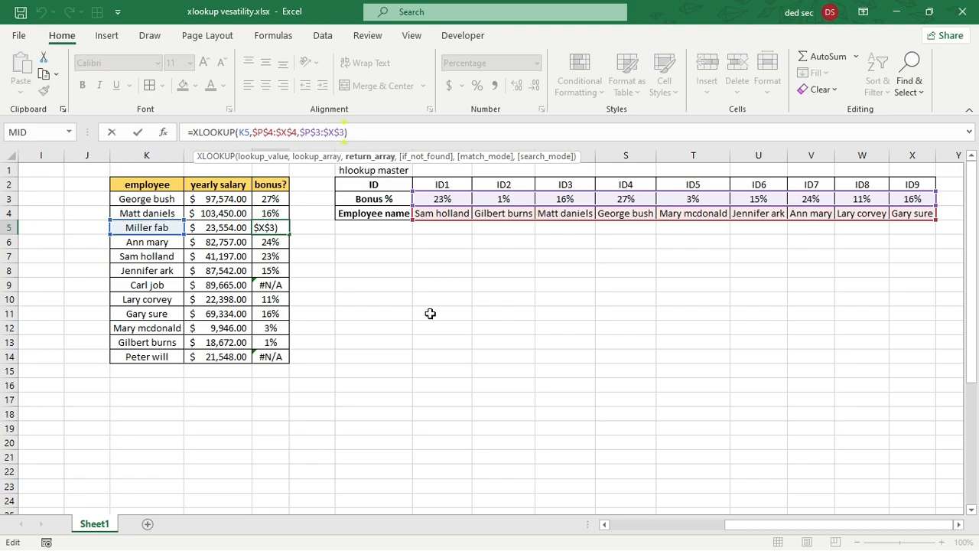
text(,"-")
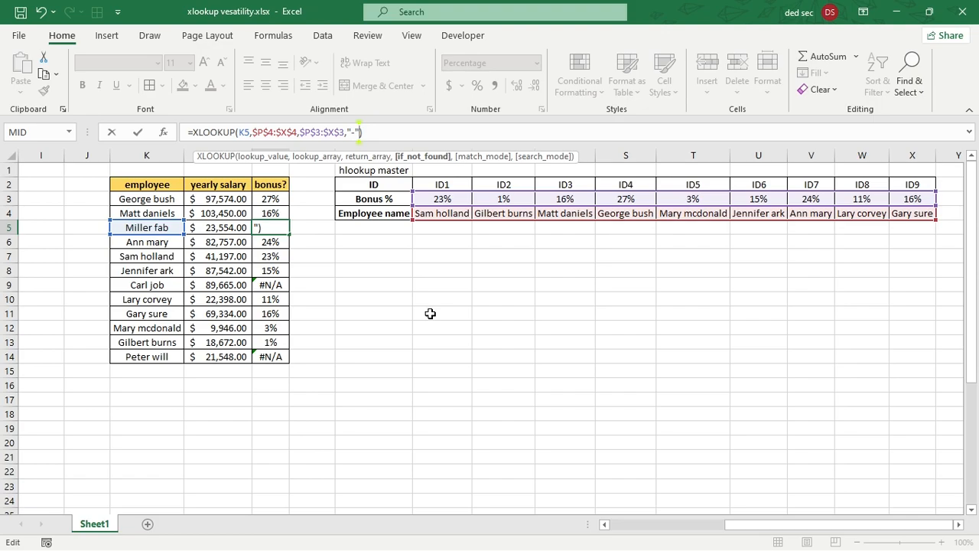
key(Return)
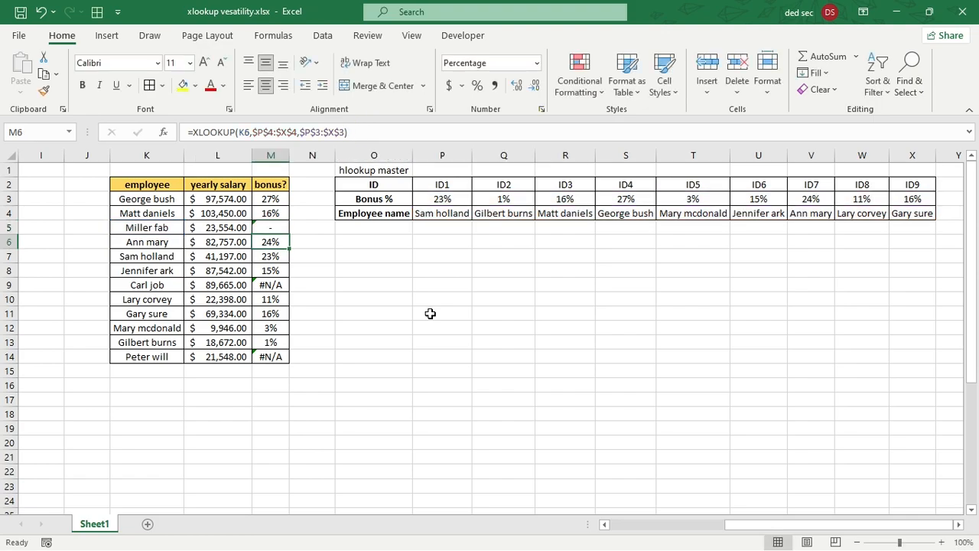
Fill the updated M5 formula down through M14 and up to M3.
click(286, 229)
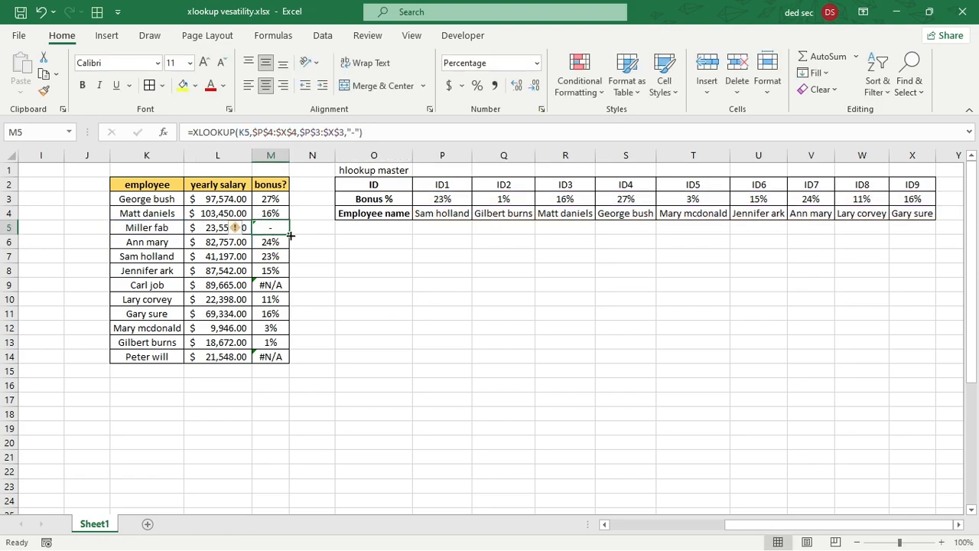
double_click(289, 233)
click(283, 228)
drag(289, 234, 299, 206)
click(283, 268)
Check the bonus results and formulas in column M, including M5, M9 and M14.
click(273, 200)
click(274, 215)
click(275, 242)
click(272, 230)
click(273, 284)
click(271, 345)
click(276, 357)
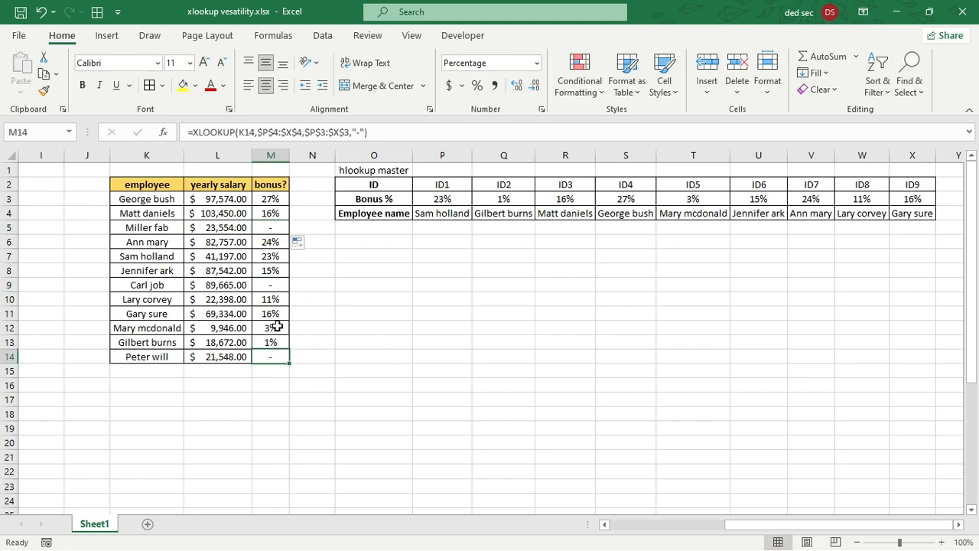
click(269, 285)
click(269, 242)
click(265, 227)
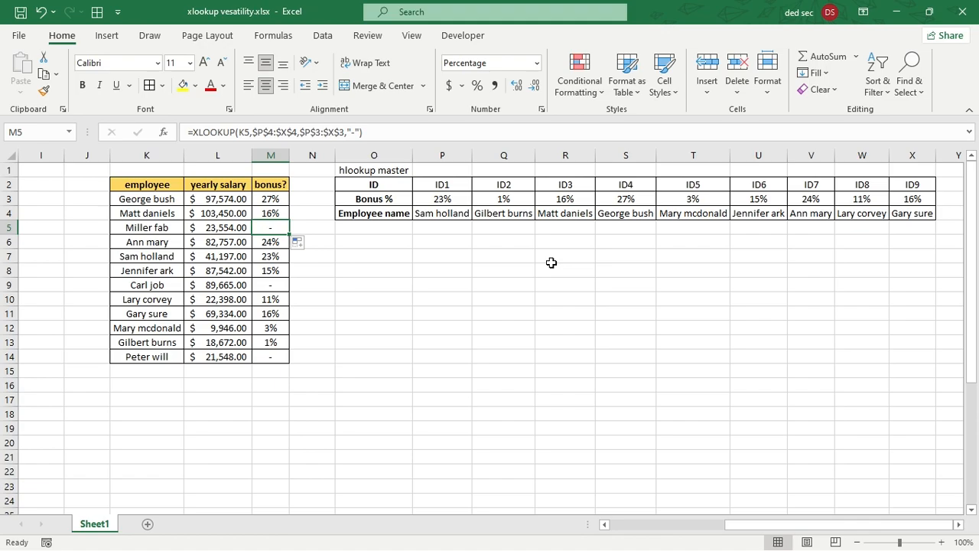
Start an XLOOKUP formula in C18 with the lookup value "*"&C17 to match the partial name.
scroll(550, 263, left, 5)
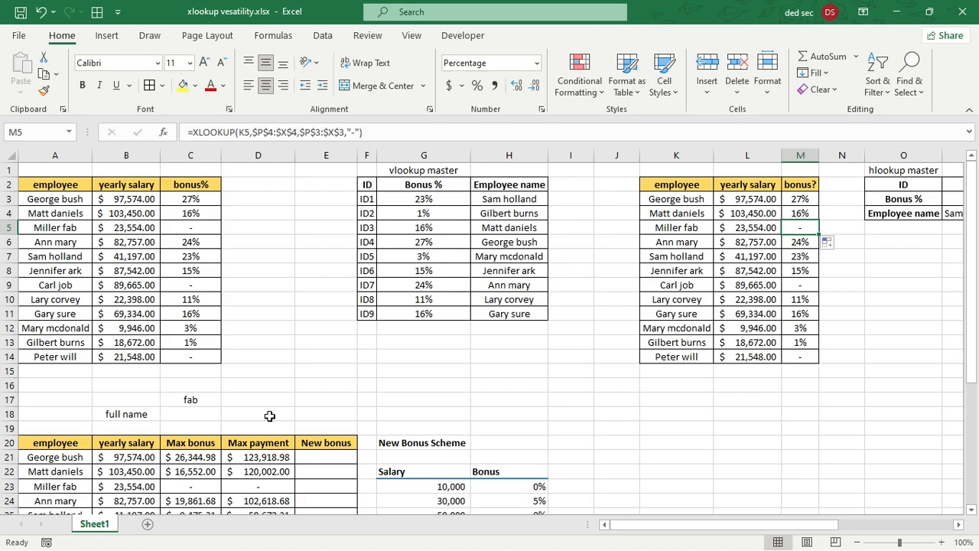
click(197, 403)
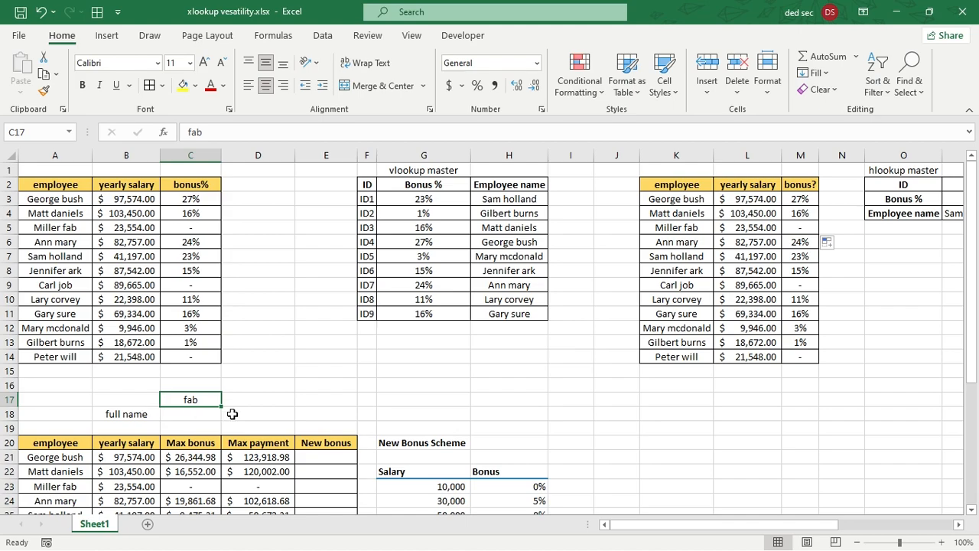
click(211, 415)
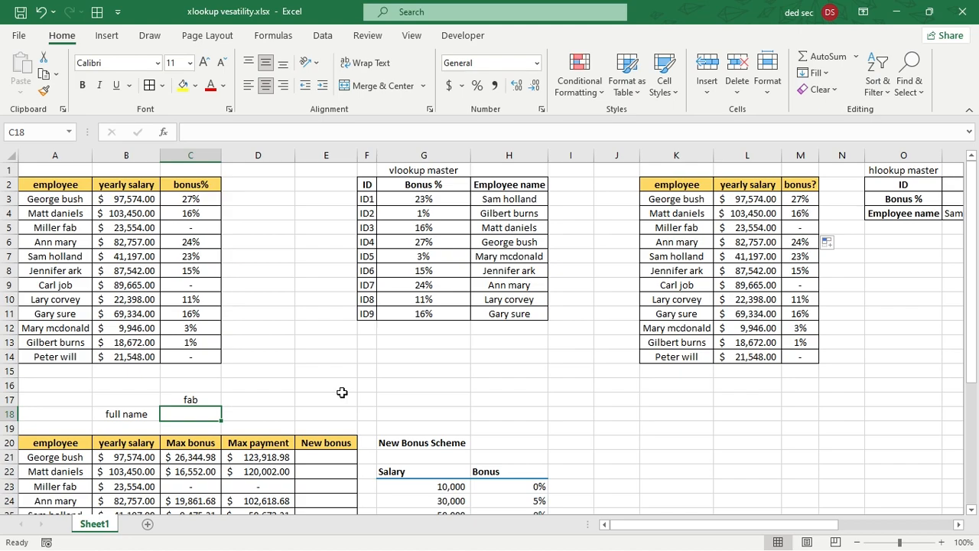
text(=x)
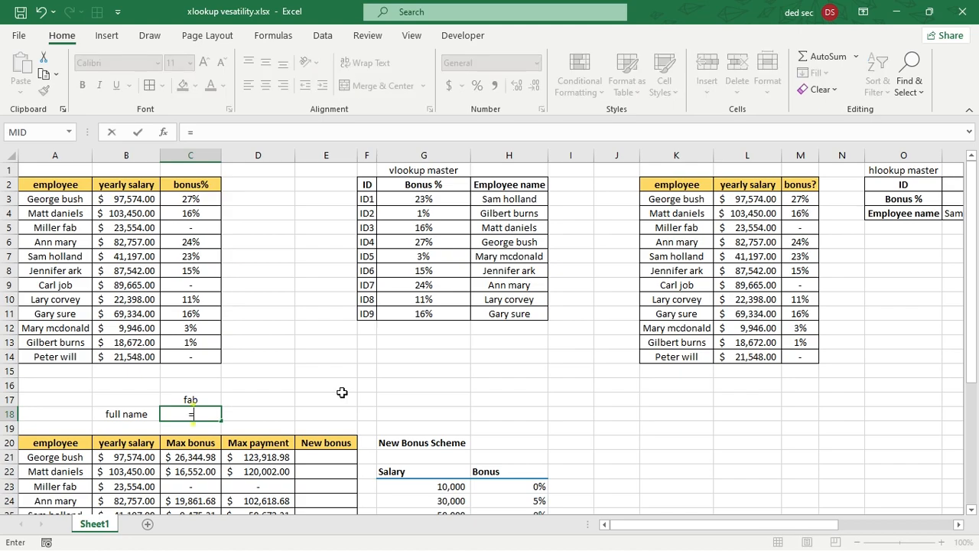
key(Down)
key(Tab)
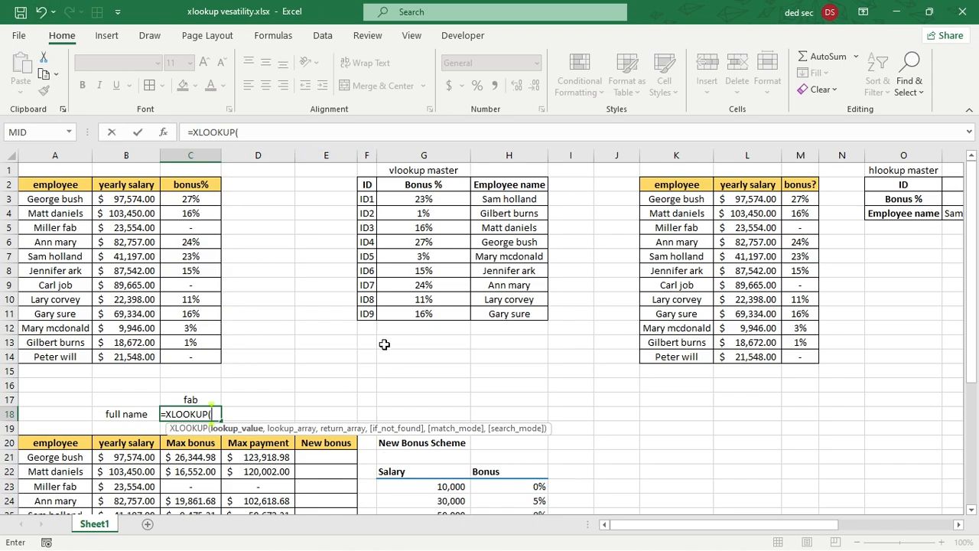
click(196, 401)
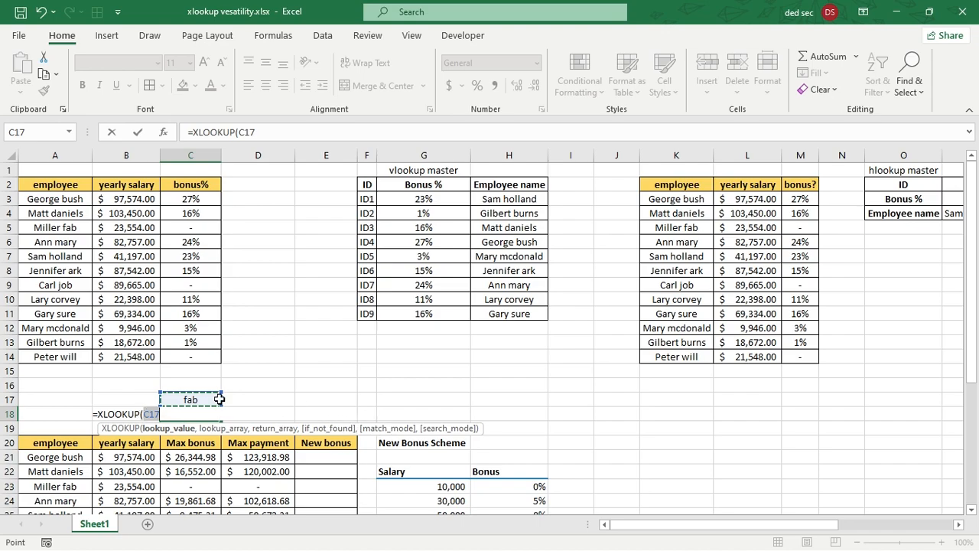
click(145, 413)
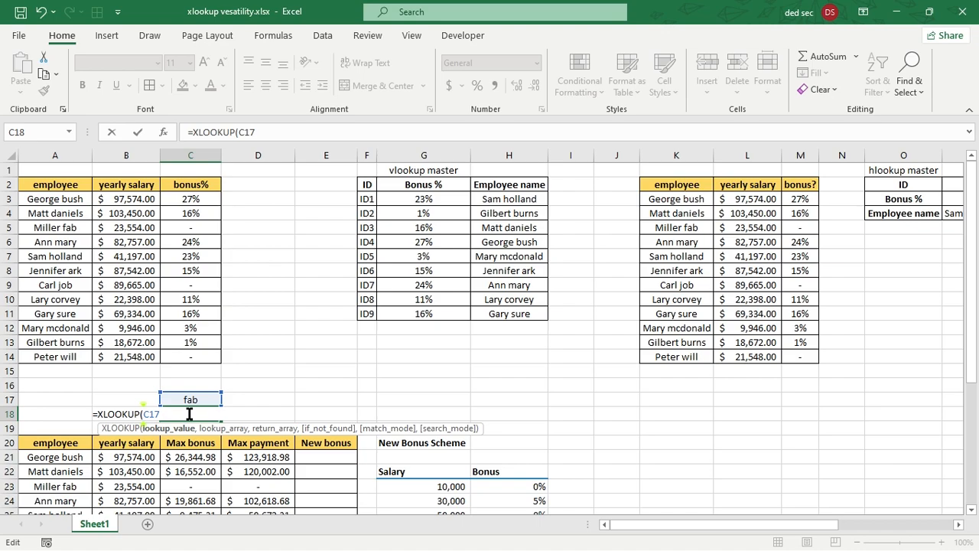
text(")
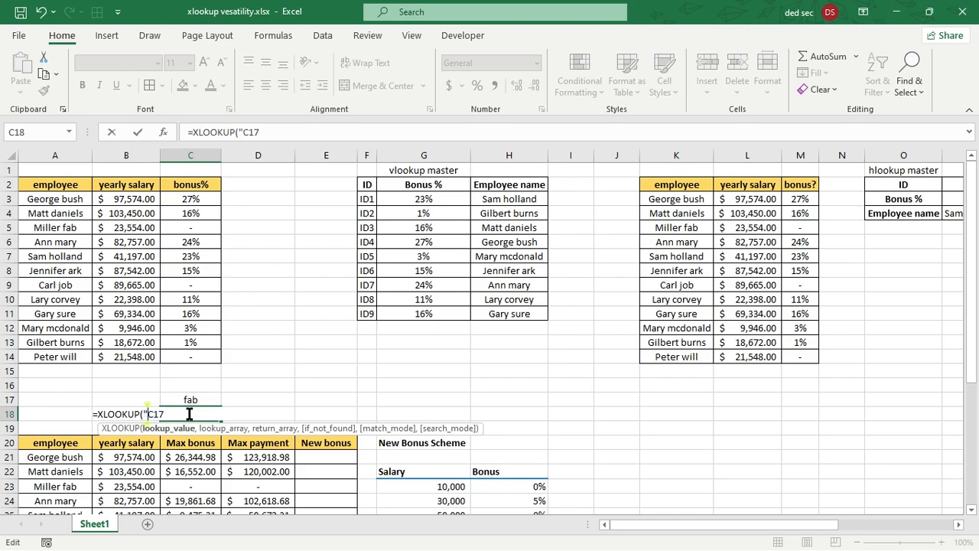
text(*")
text(&C17)
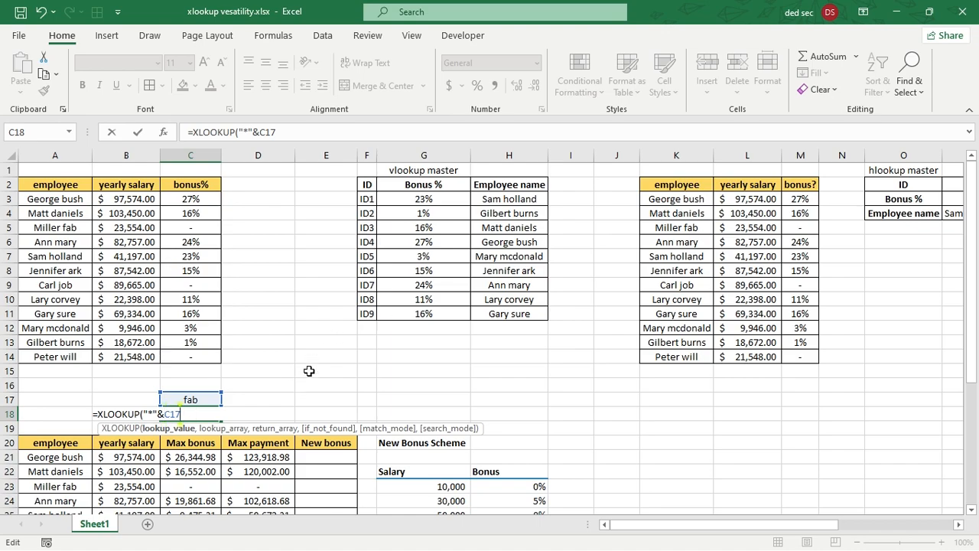
Add A3:A14 as both the lookup_array and the return_array of the XLOOKUP formula in C18.
text(,)
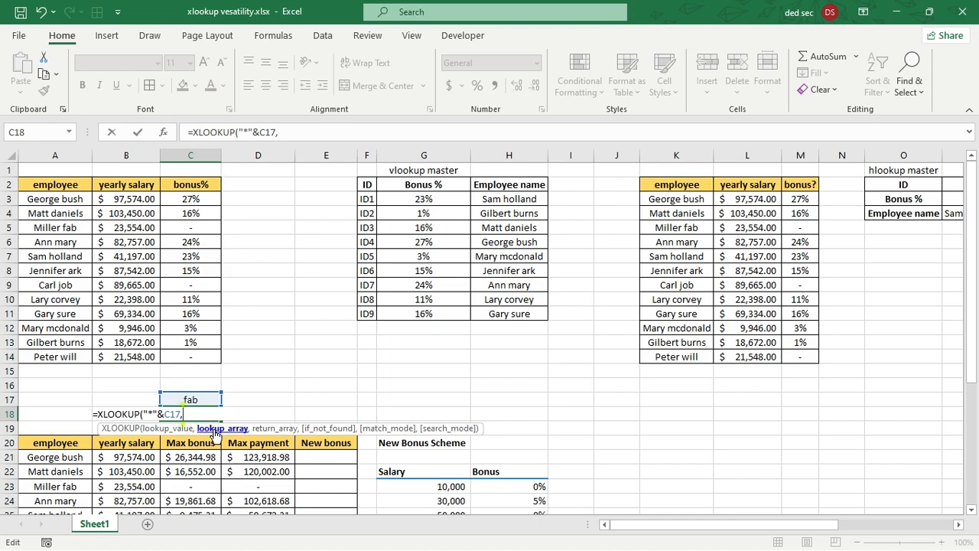
drag(63, 198, 62, 358)
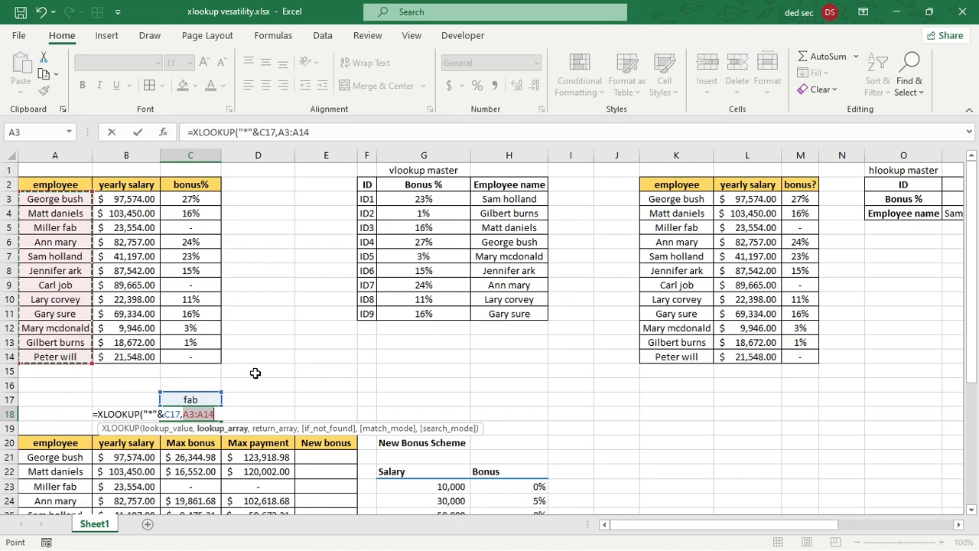
text(,)
drag(68, 199, 74, 356)
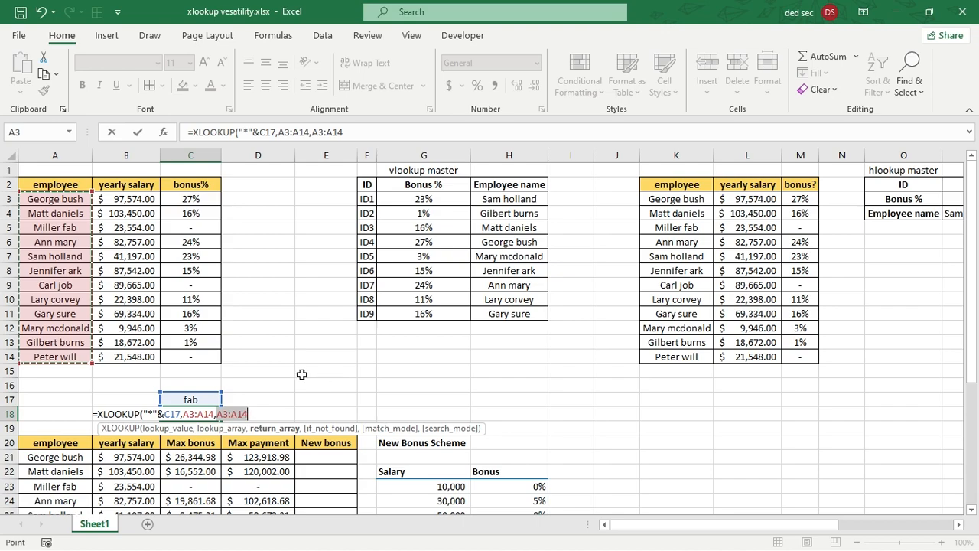
Leave if_not_found empty, set match_mode to 2 (wildcard character match) and enter the XLOOKUP formula in C18.
text(,)
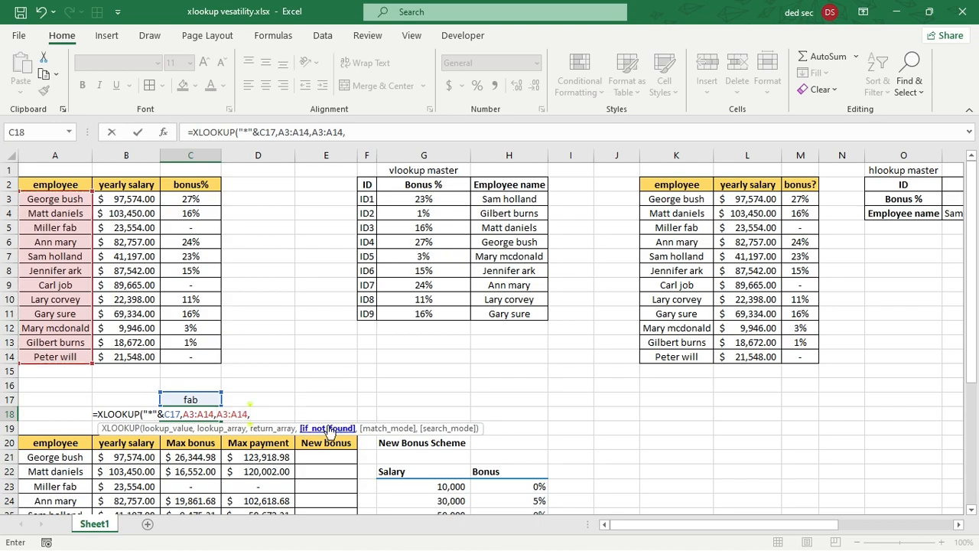
text(,)
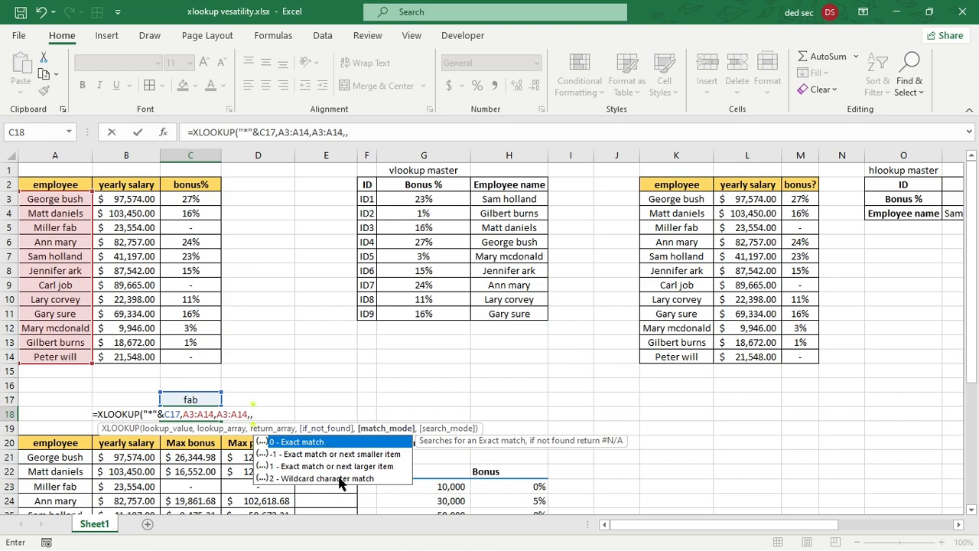
double_click(311, 478)
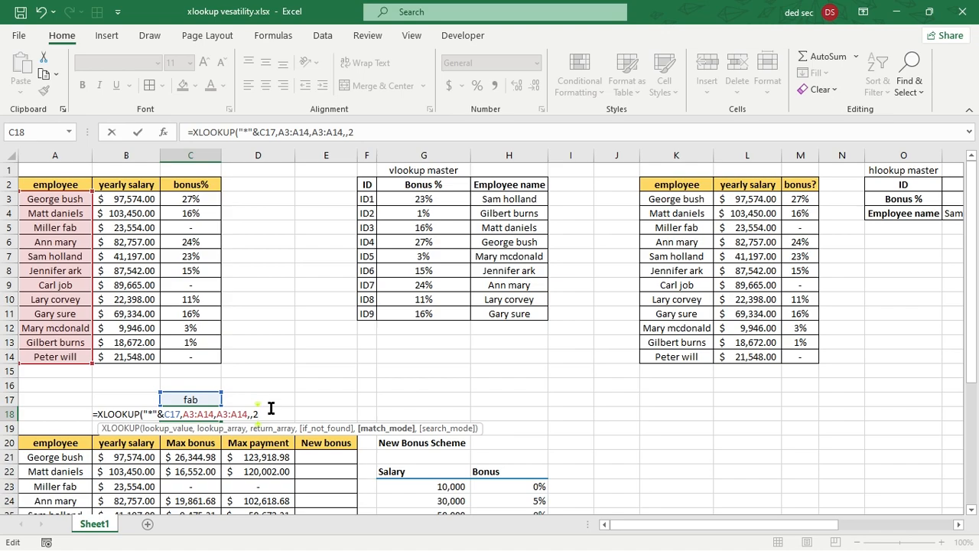
text())
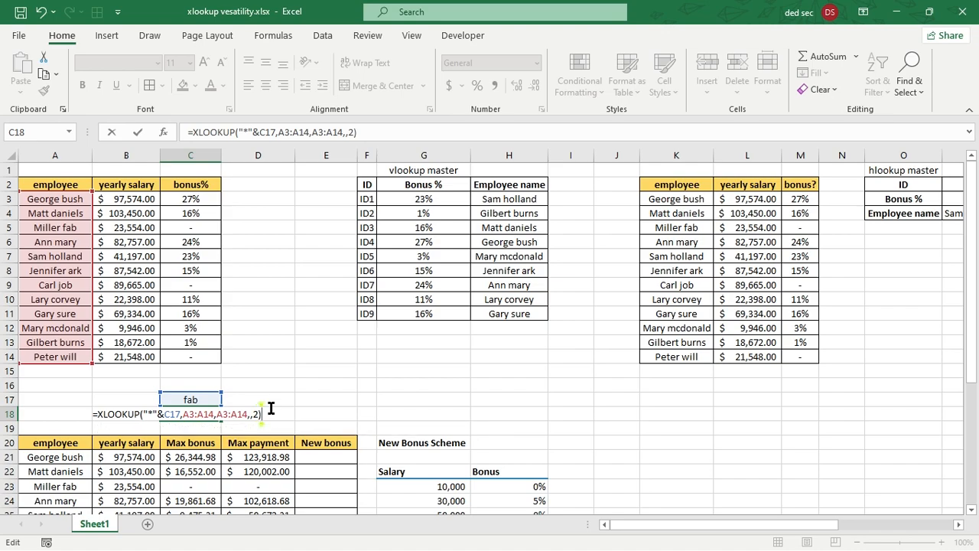
key(ctrl+Return)
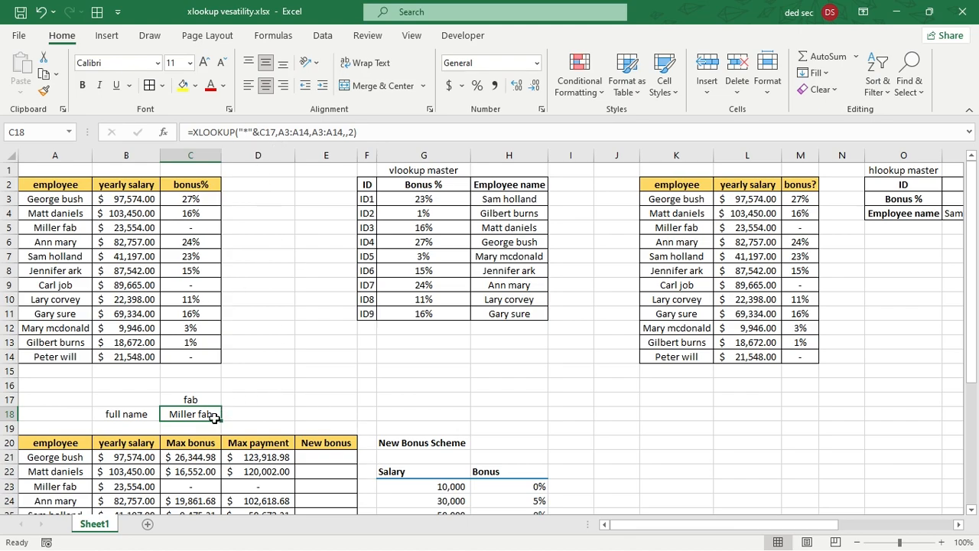
Check the full-name result against A5, and replace the partial name in C17 with the last name of the employee in A8.
click(59, 228)
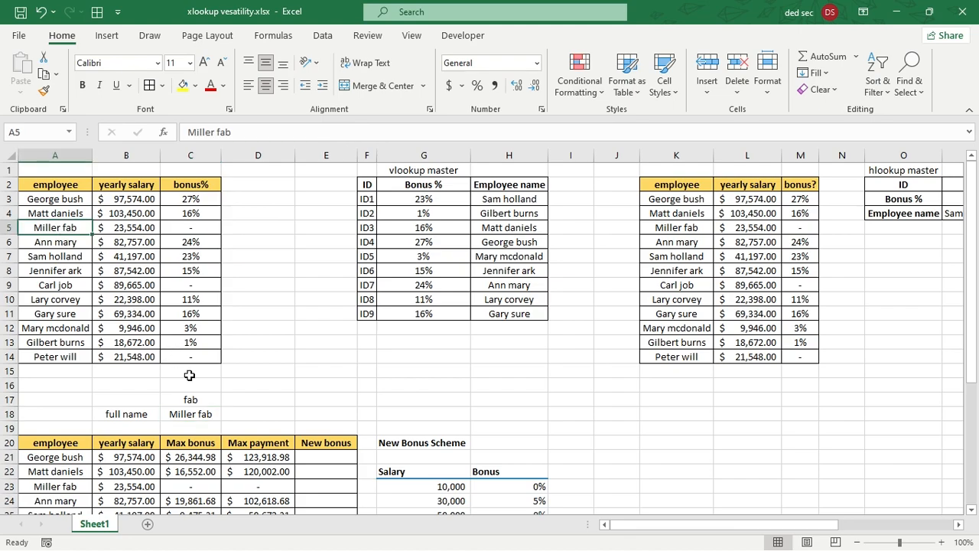
click(191, 413)
click(184, 399)
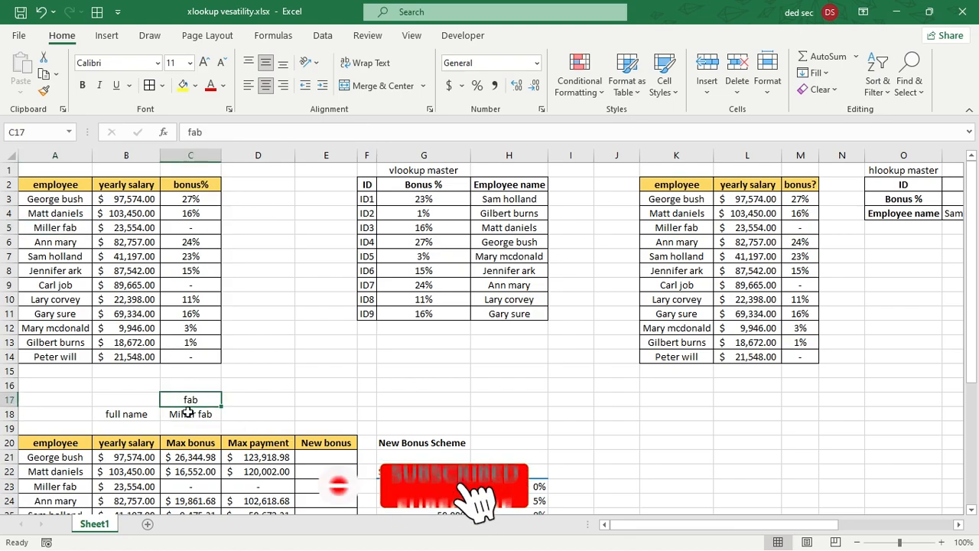
double_click(197, 400)
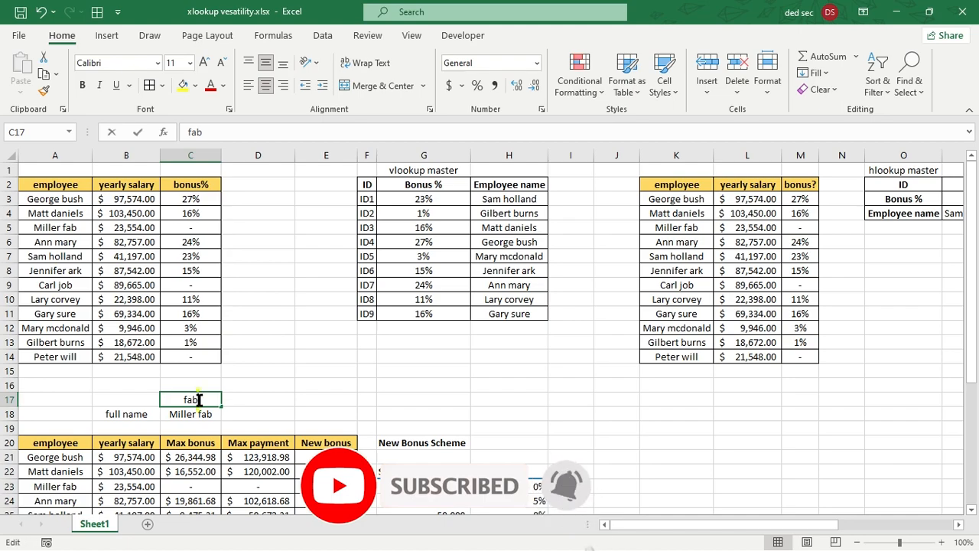
key(BackSpace)
key(BackSpace)
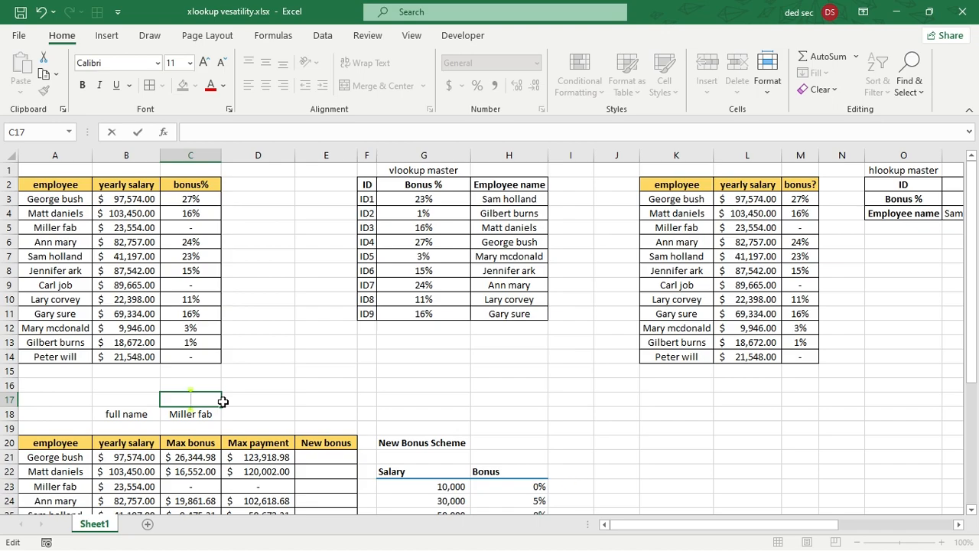
text(ark)
key(Return)
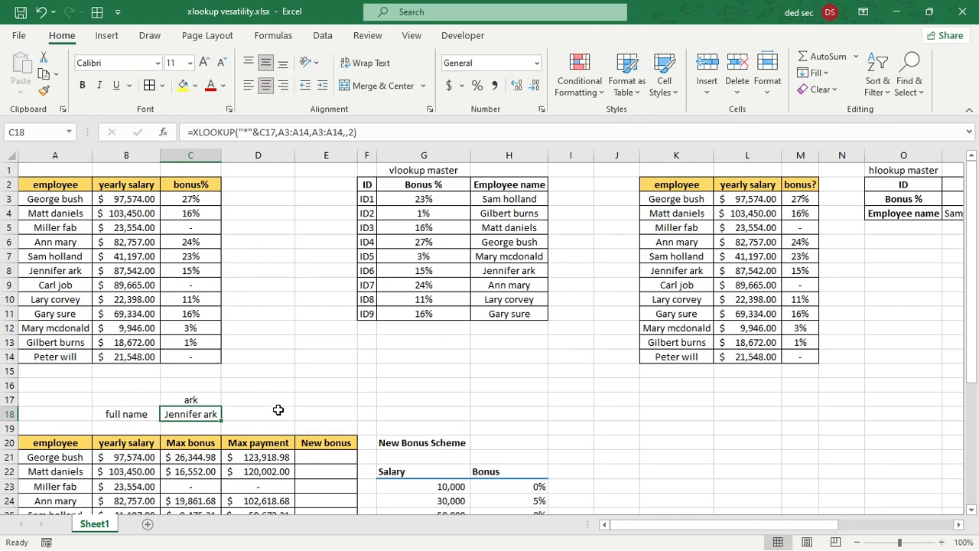
Examine the yearly salary, Max bonus, Max payment and New bonus columns of the employee table in A20:E32.
scroll(387, 361, down, 5)
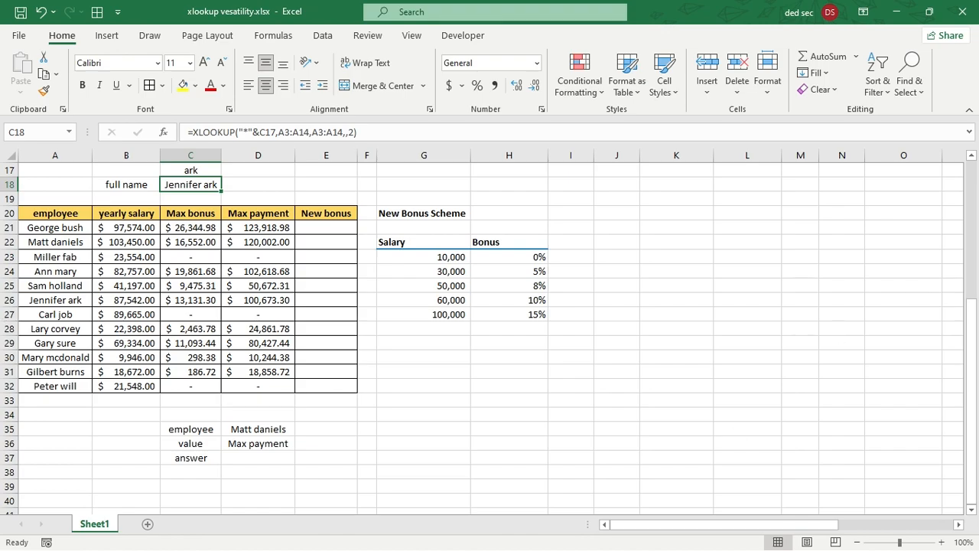
drag(259, 213, 264, 386)
drag(206, 214, 201, 300)
drag(201, 357, 197, 383)
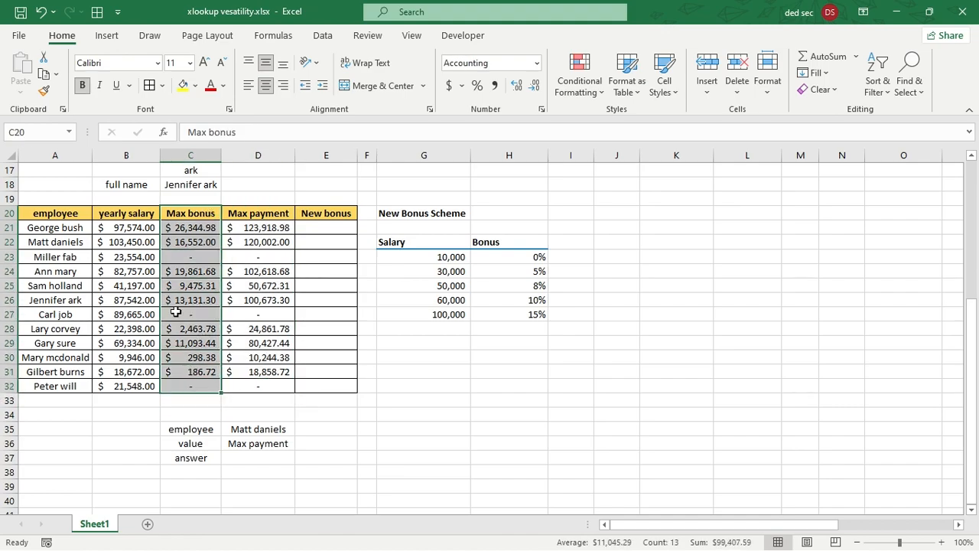
drag(136, 218, 145, 383)
drag(310, 227, 326, 343)
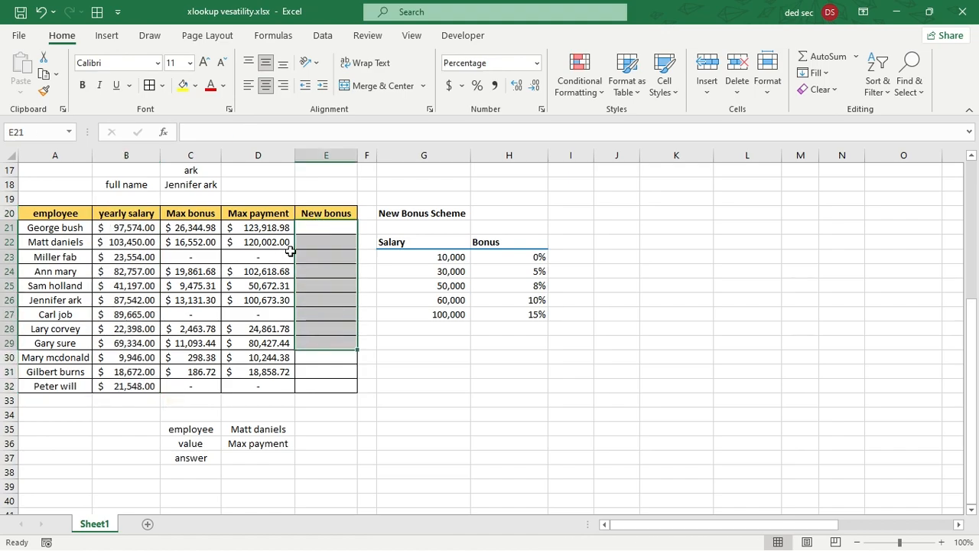
click(275, 227)
click(176, 231)
click(130, 228)
click(231, 214)
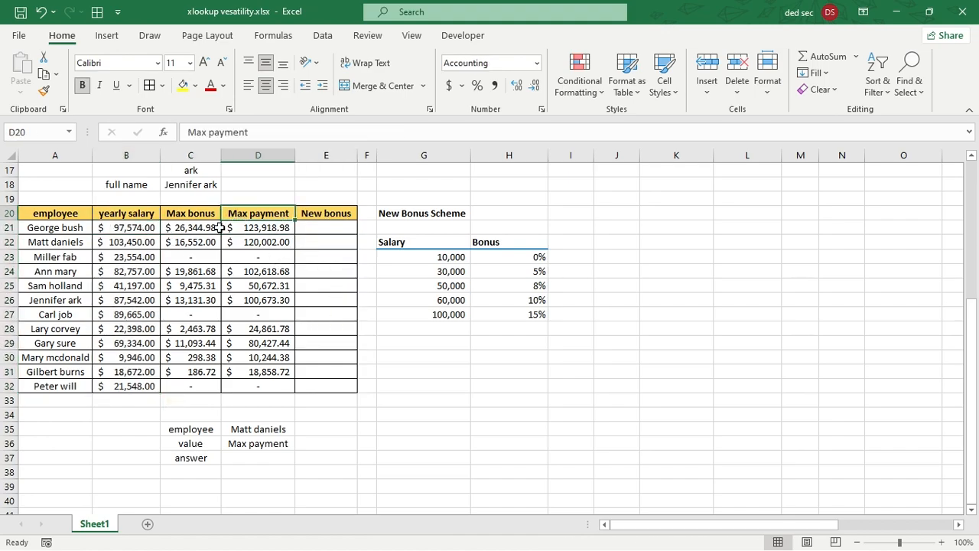
click(149, 216)
click(191, 214)
click(259, 200)
drag(259, 227, 258, 385)
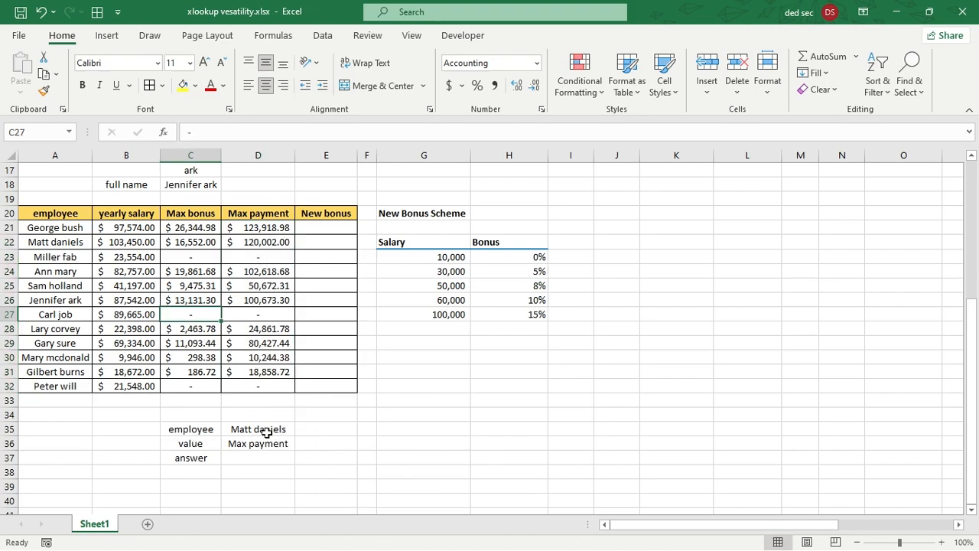
Review the employee, value and answer cells in D35:D37 against the Max payment and Max bonus columns above.
click(230, 429)
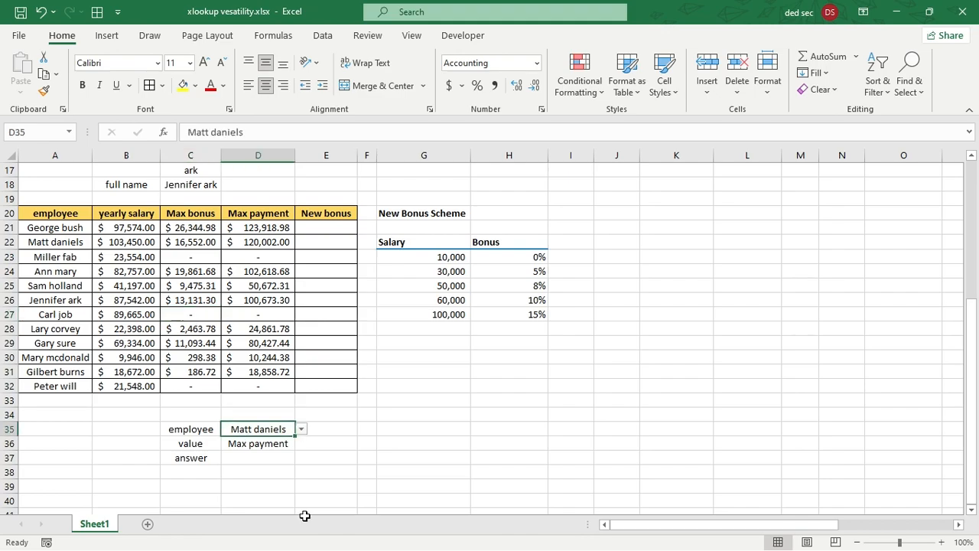
click(268, 446)
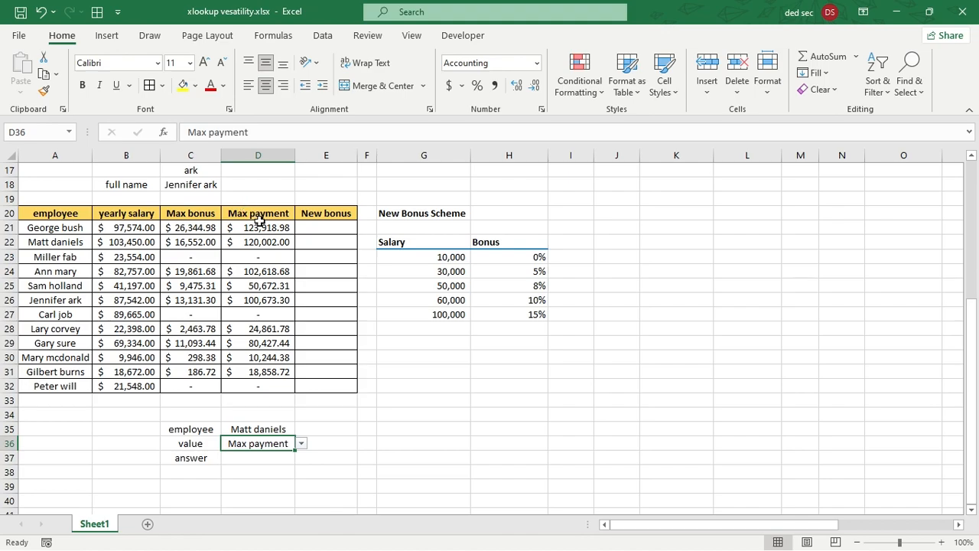
click(269, 460)
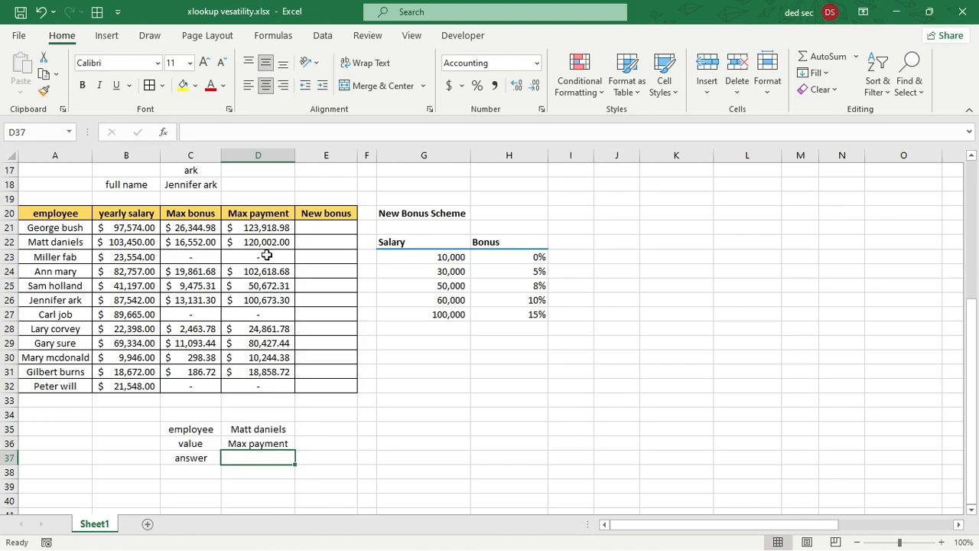
drag(260, 228, 260, 386)
drag(189, 241, 161, 338)
click(257, 427)
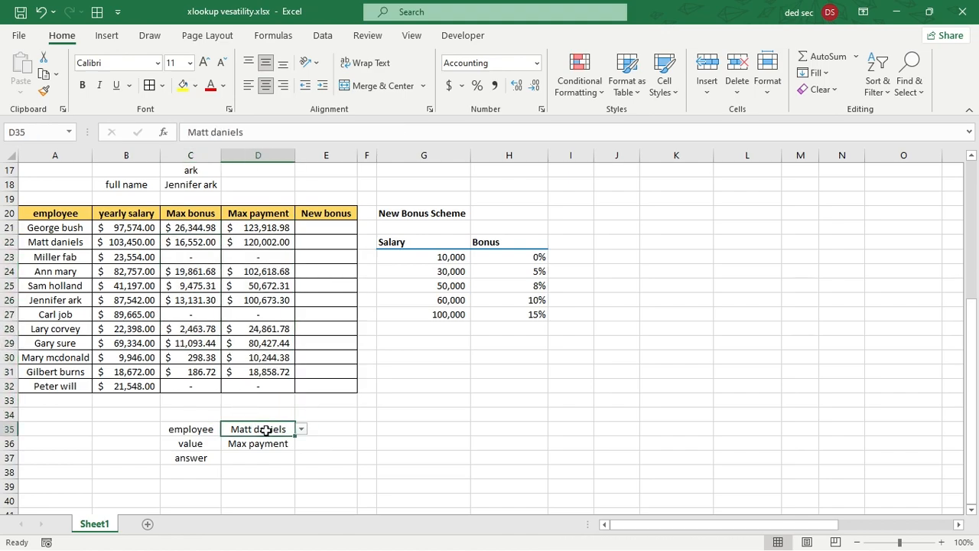
Try Max bonus and Max payment as the value in D36, and set it to yearly salary.
click(274, 444)
click(301, 445)
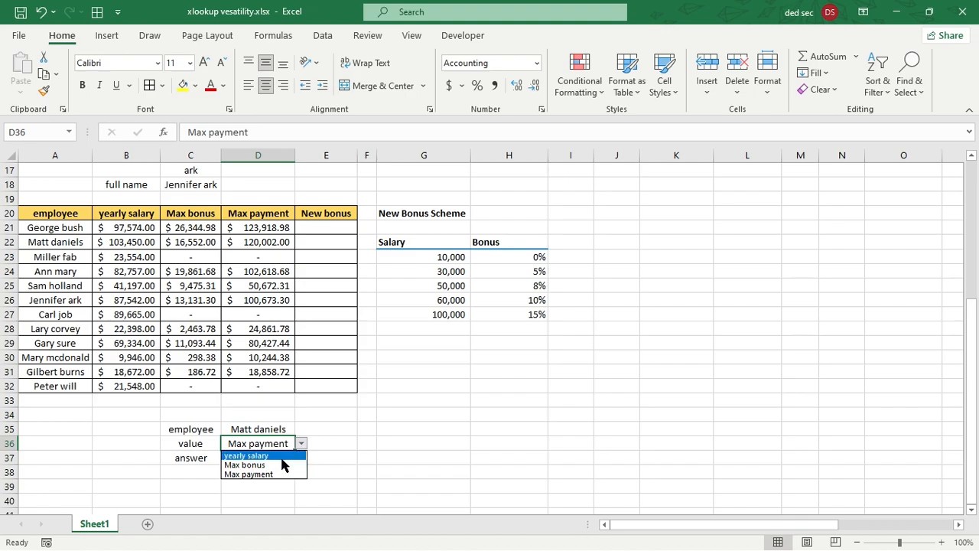
click(284, 464)
click(302, 444)
click(275, 475)
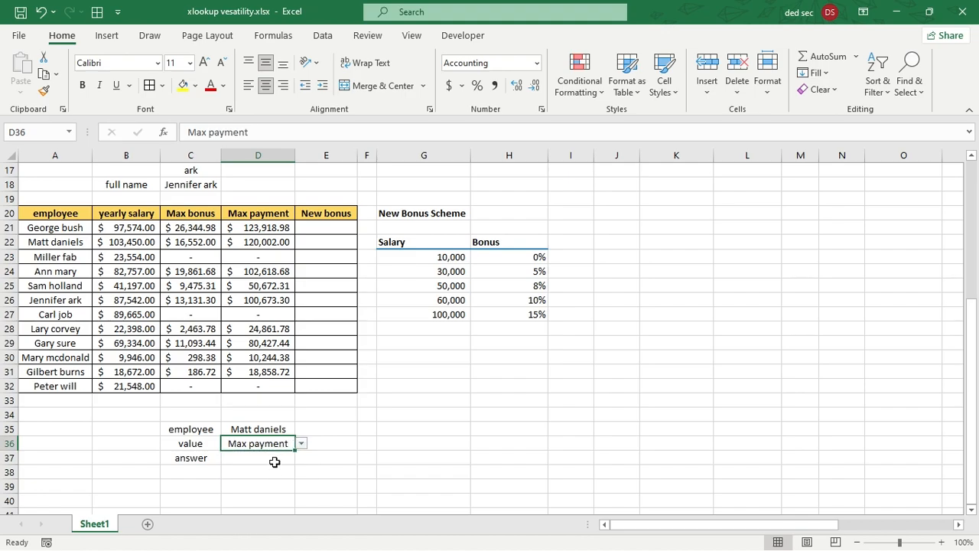
click(301, 444)
click(258, 457)
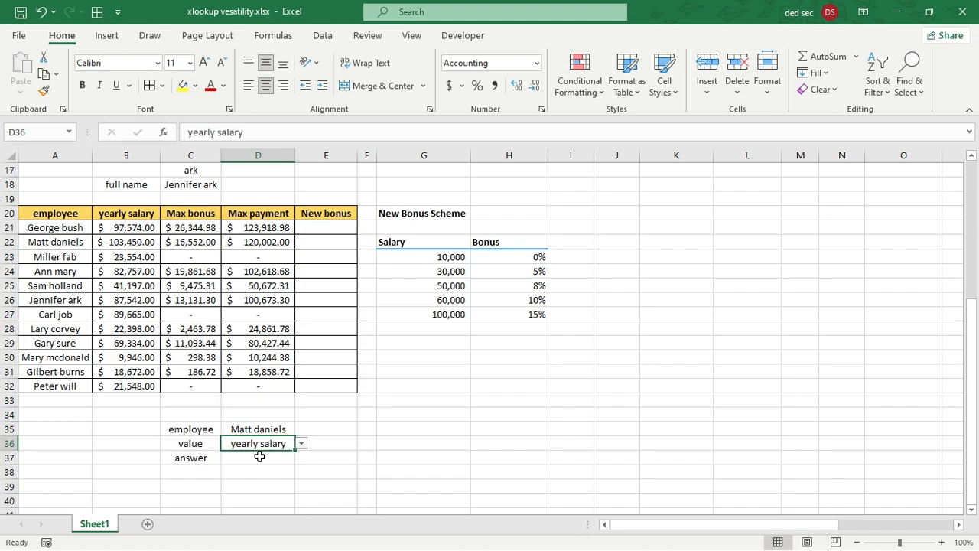
click(260, 457)
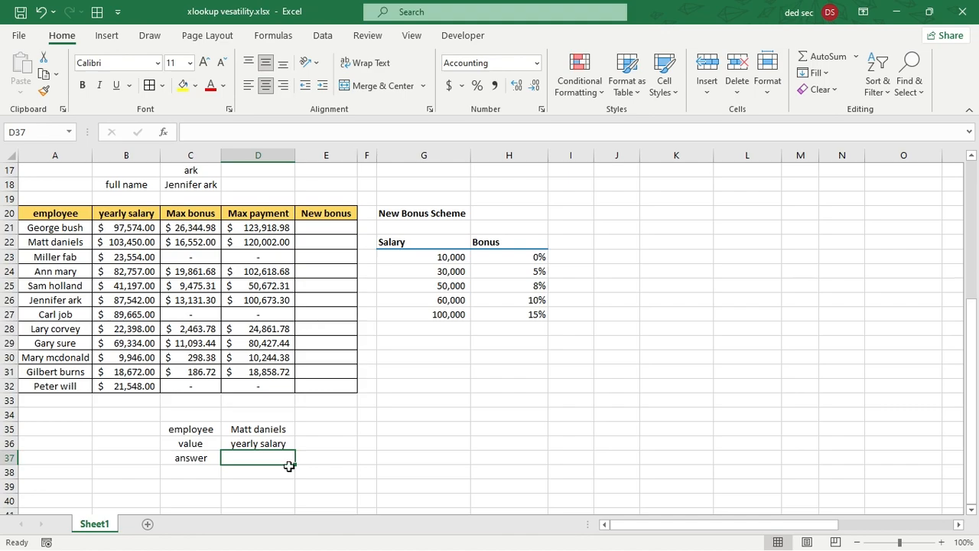
Clear the employee and value entries in D35:D36.
click(276, 429)
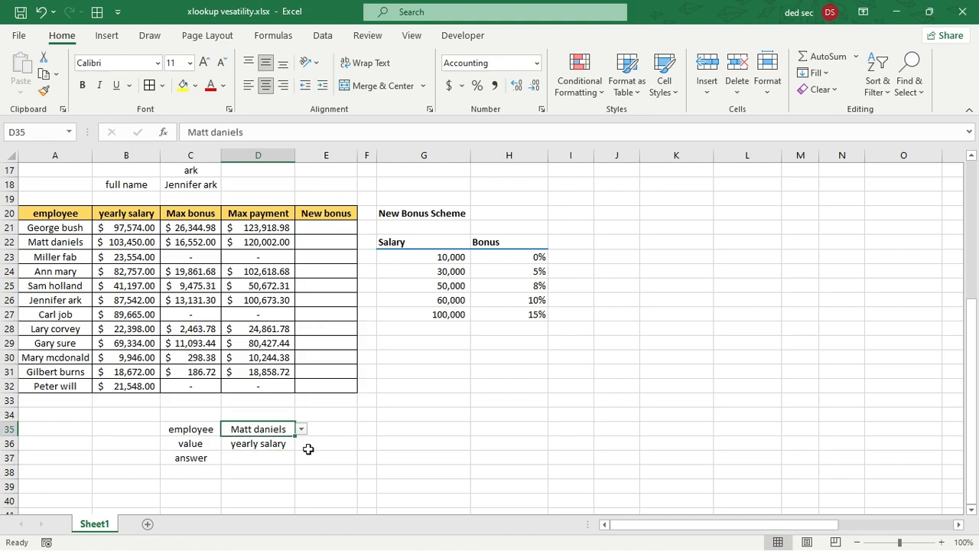
key(Delete)
click(270, 446)
key(Delete)
drag(281, 431, 278, 441)
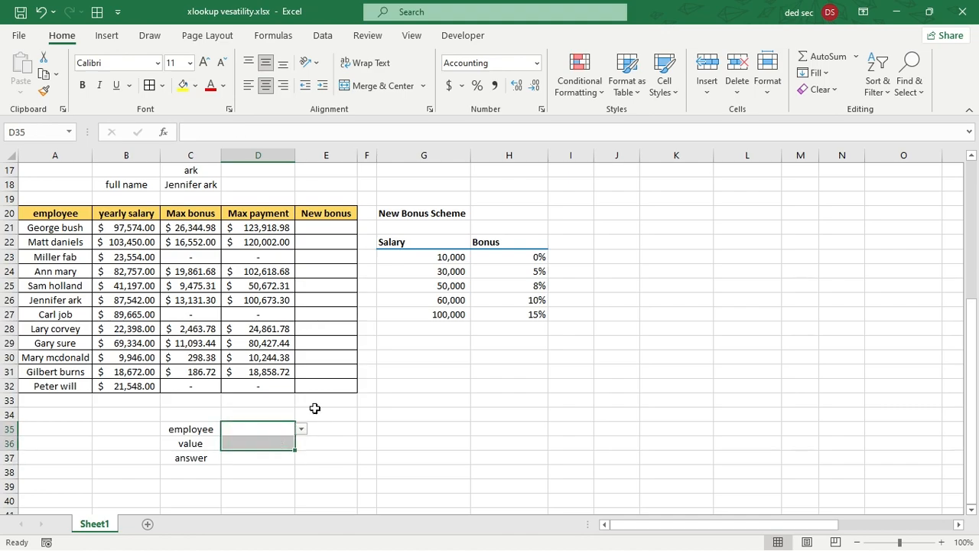
click(660, 92)
click(563, 174)
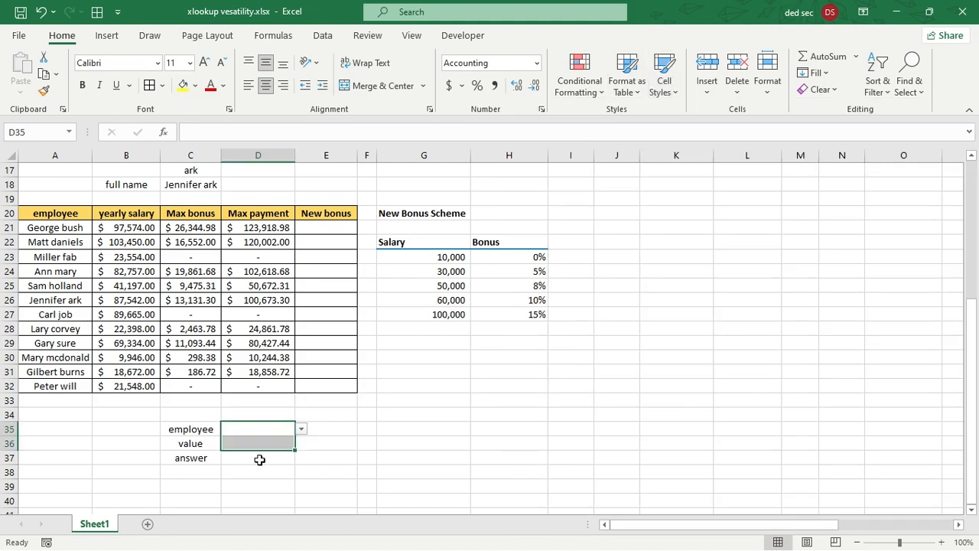
click(283, 434)
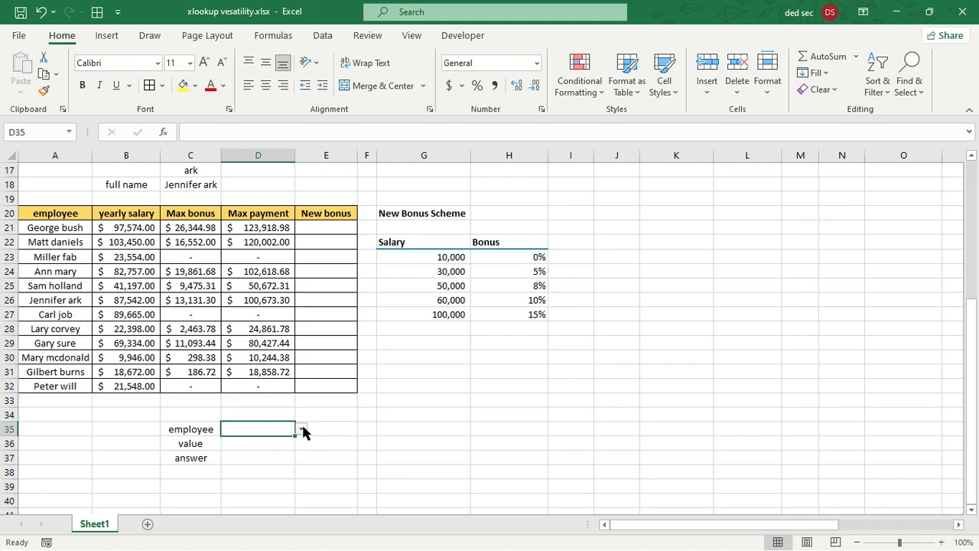
click(320, 430)
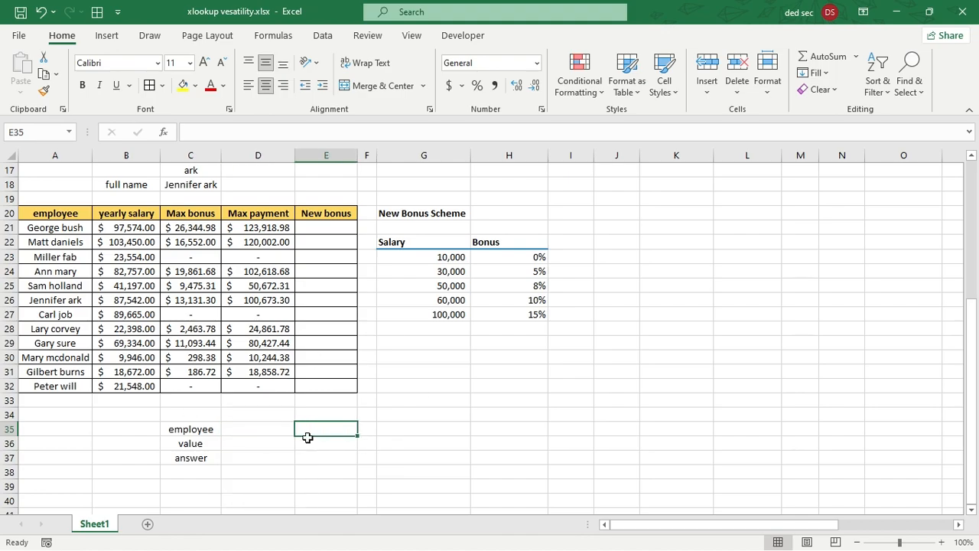
click(262, 427)
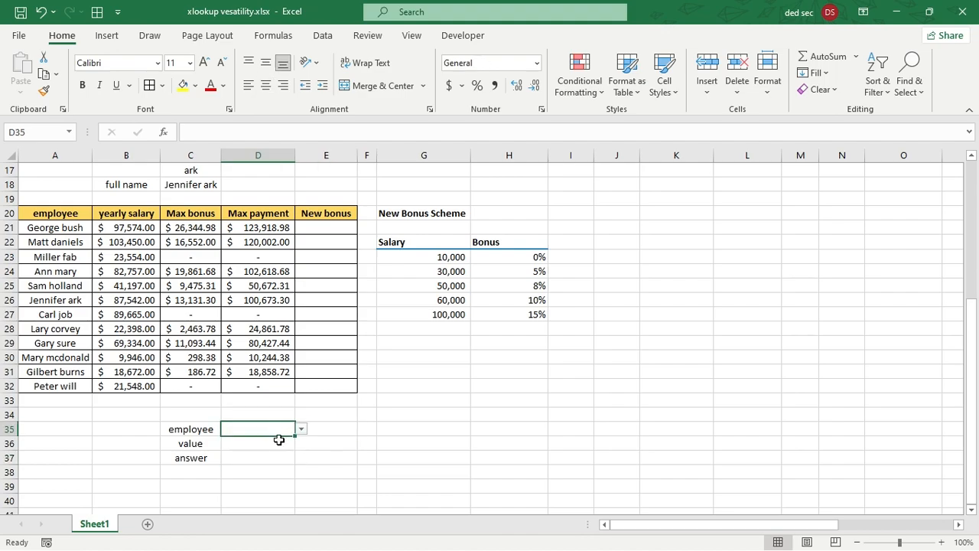
Add list data validation to E35 using the employee names in $A$21:$A$32 as the source.
click(345, 429)
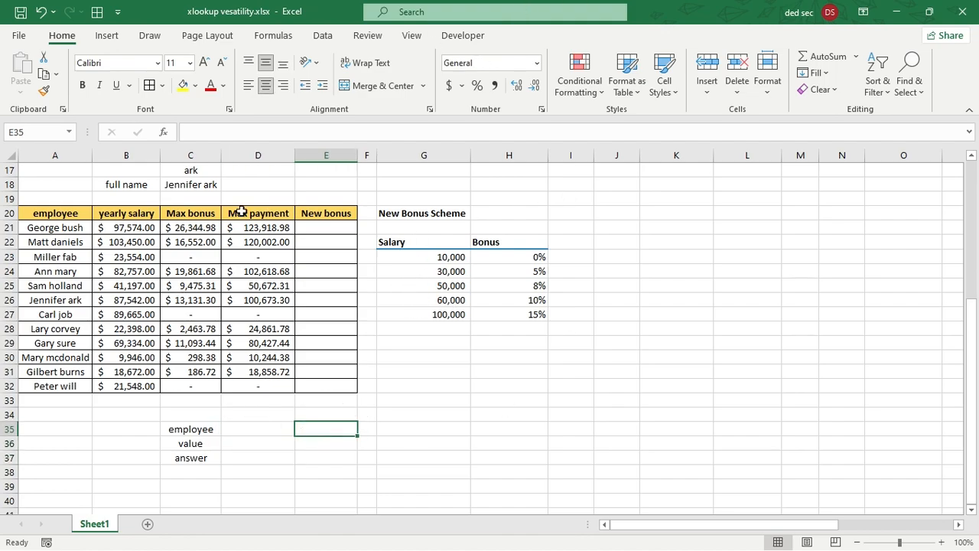
click(323, 36)
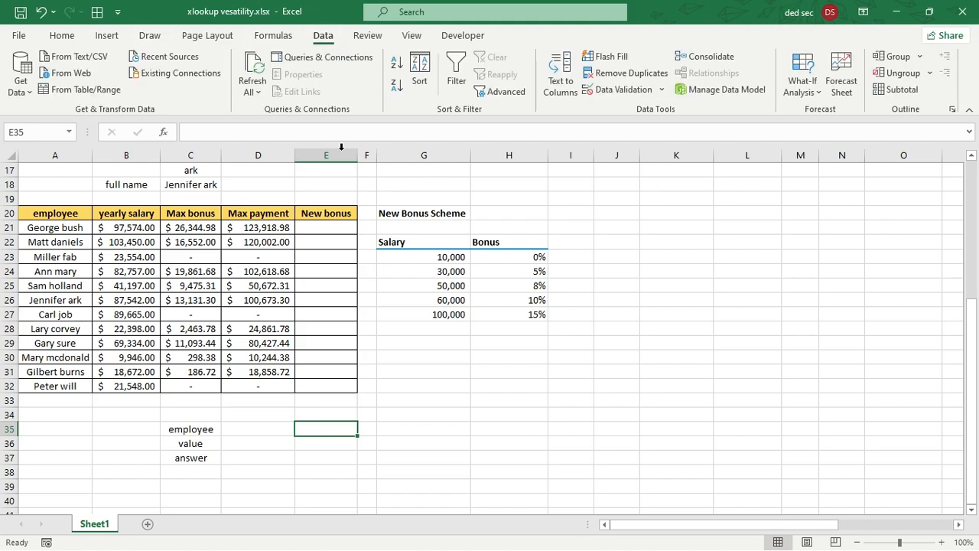
click(623, 90)
drag(255, 285, 587, 208)
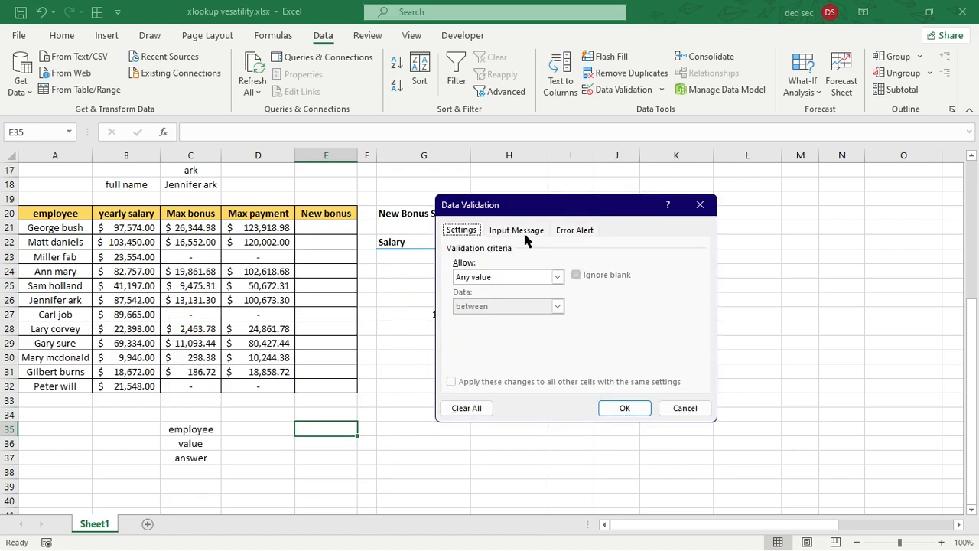
click(558, 277)
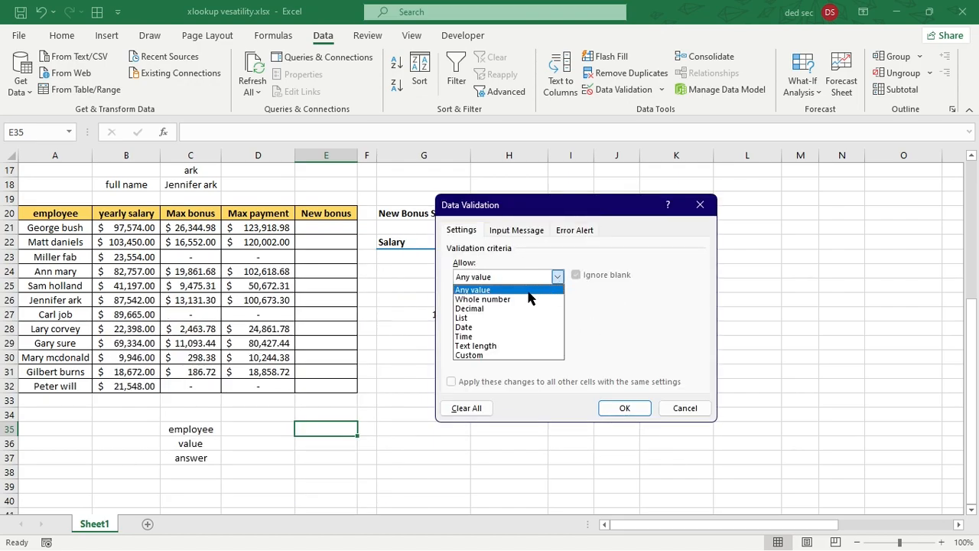
click(515, 317)
click(590, 331)
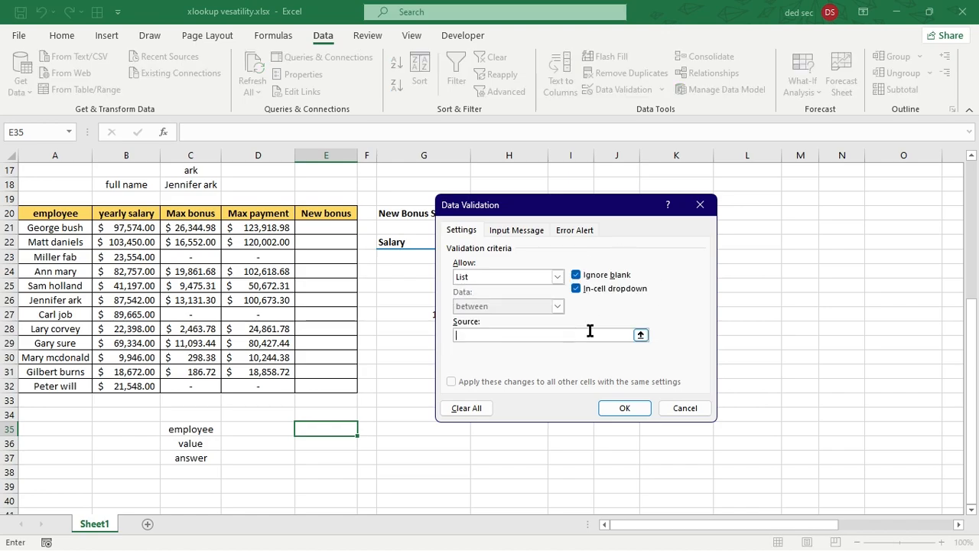
click(641, 336)
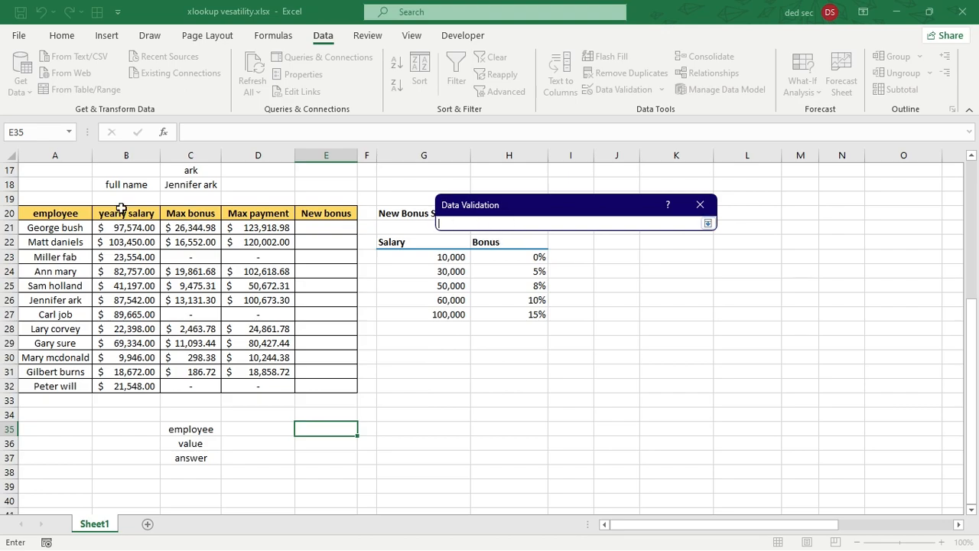
drag(44, 229, 51, 390)
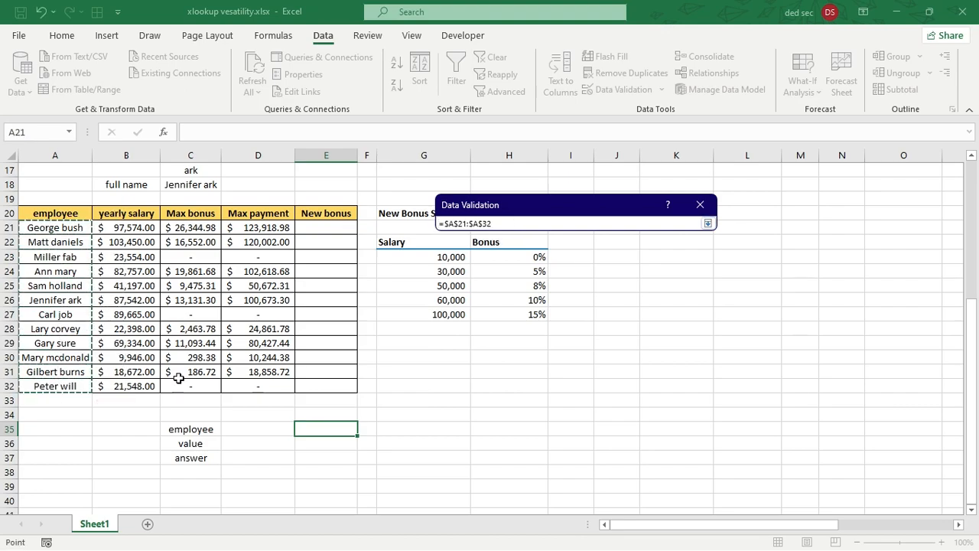
click(708, 224)
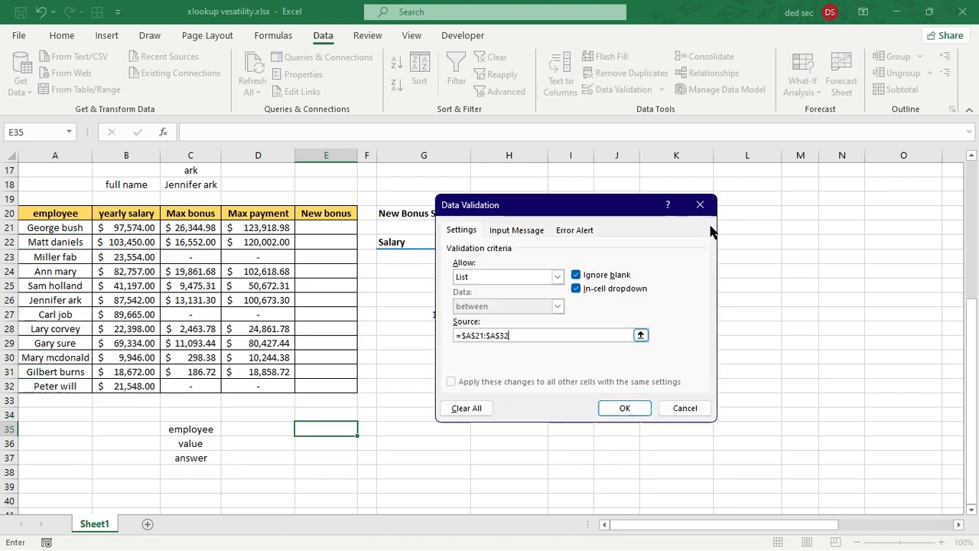
click(640, 413)
Check the drop-down list in E35 against the existing employee drop-down in D35.
click(365, 430)
click(365, 433)
click(261, 431)
click(302, 429)
click(302, 430)
Add list data validation to E36 using the column headings in $B$20:$D$20 as the source.
click(338, 443)
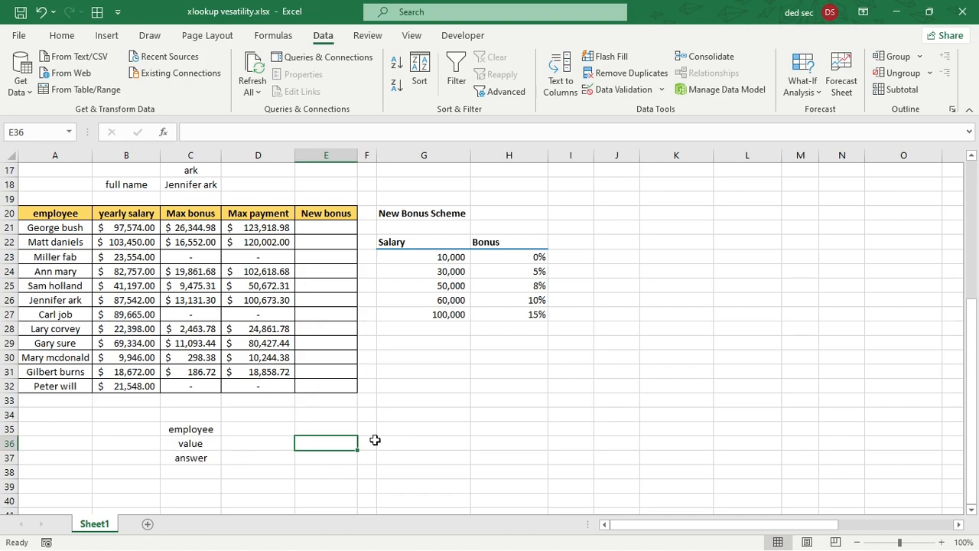
click(624, 90)
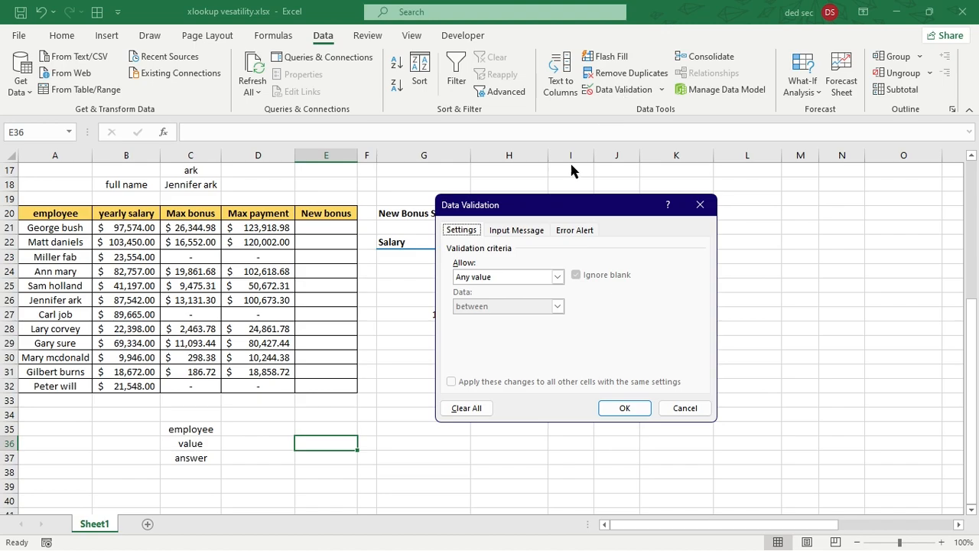
click(539, 281)
click(528, 317)
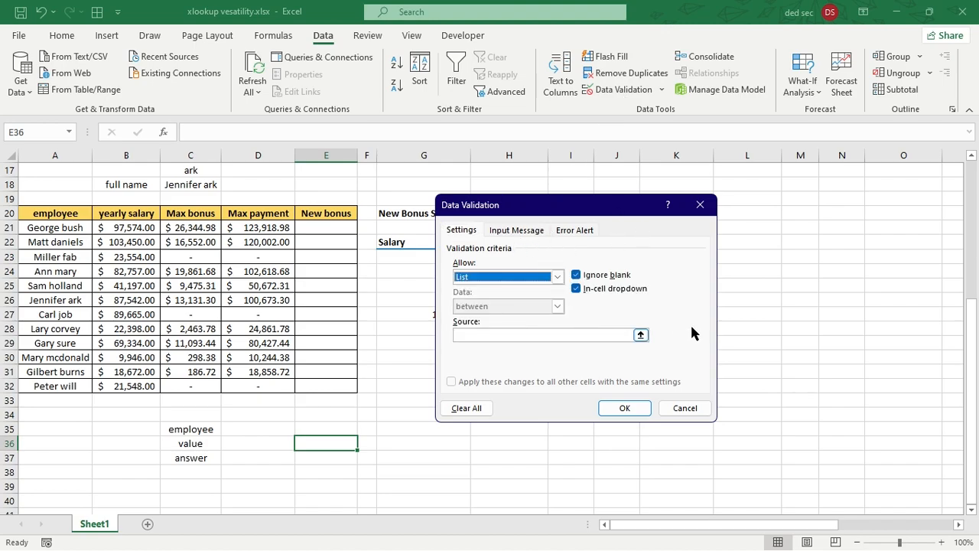
click(640, 334)
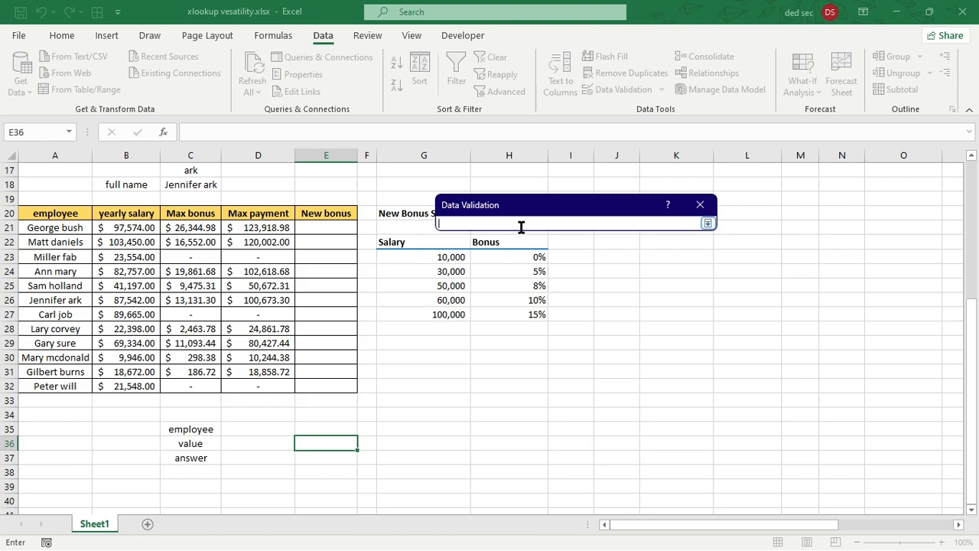
drag(128, 213, 237, 214)
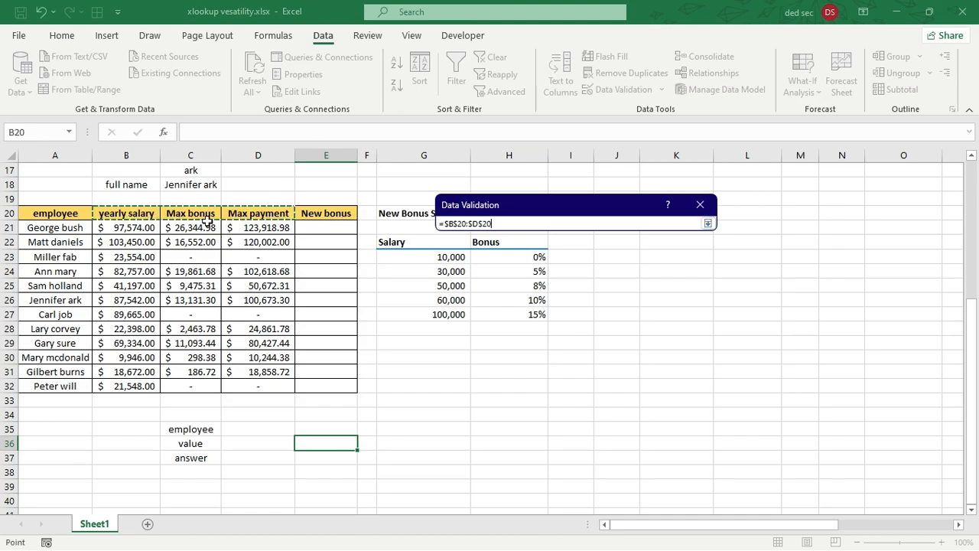
click(707, 223)
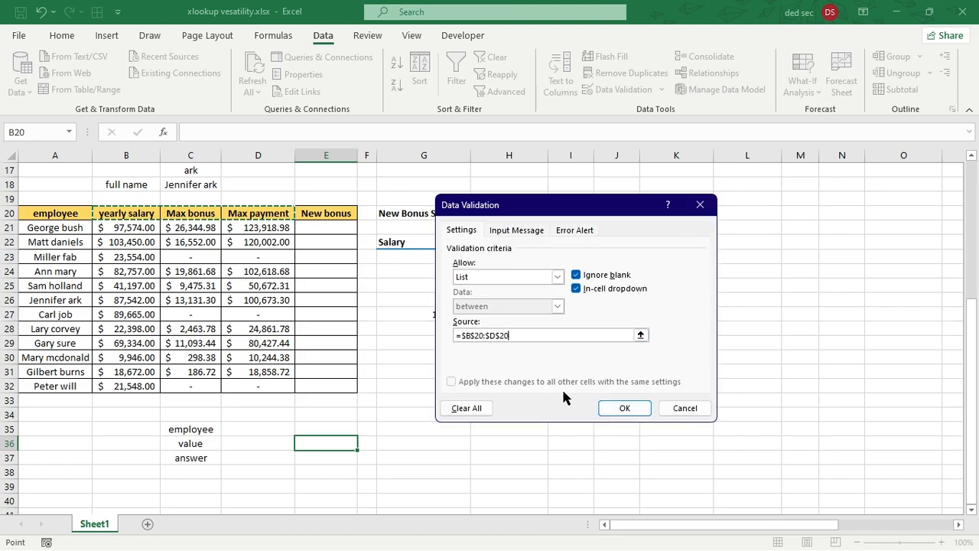
click(626, 408)
Examine the drop-down choices in E36 and E35 and compare them with the employee and value cells in D35:D36.
click(364, 444)
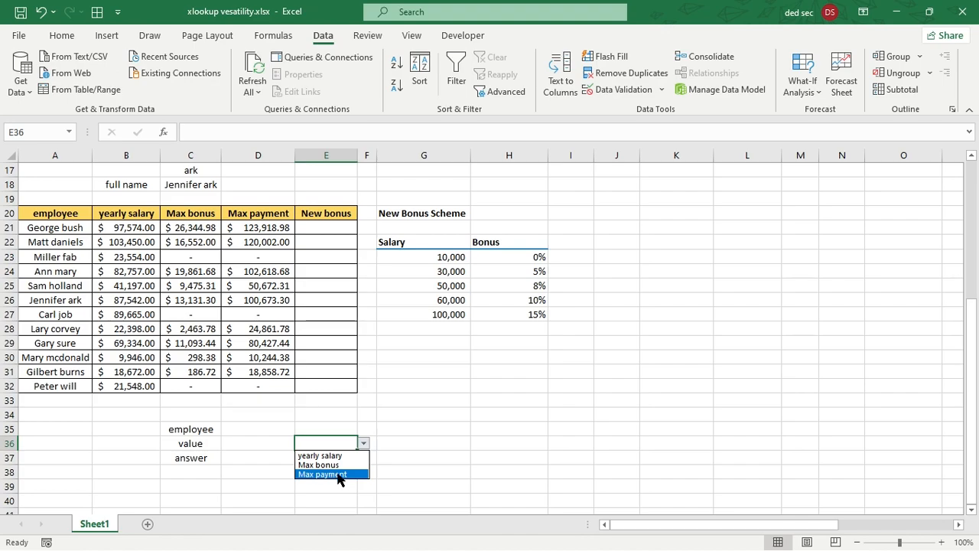
click(308, 433)
click(318, 428)
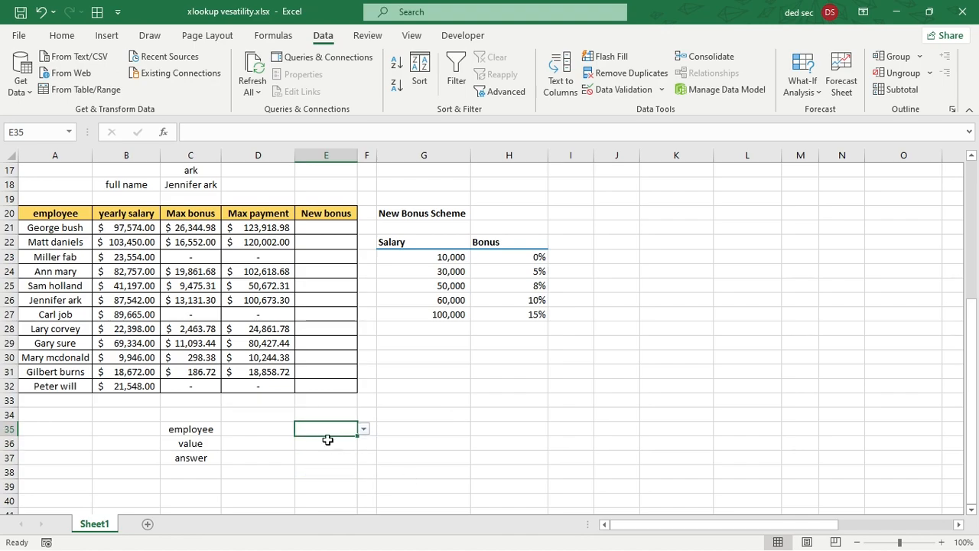
click(363, 433)
click(364, 433)
click(324, 446)
click(317, 433)
click(277, 427)
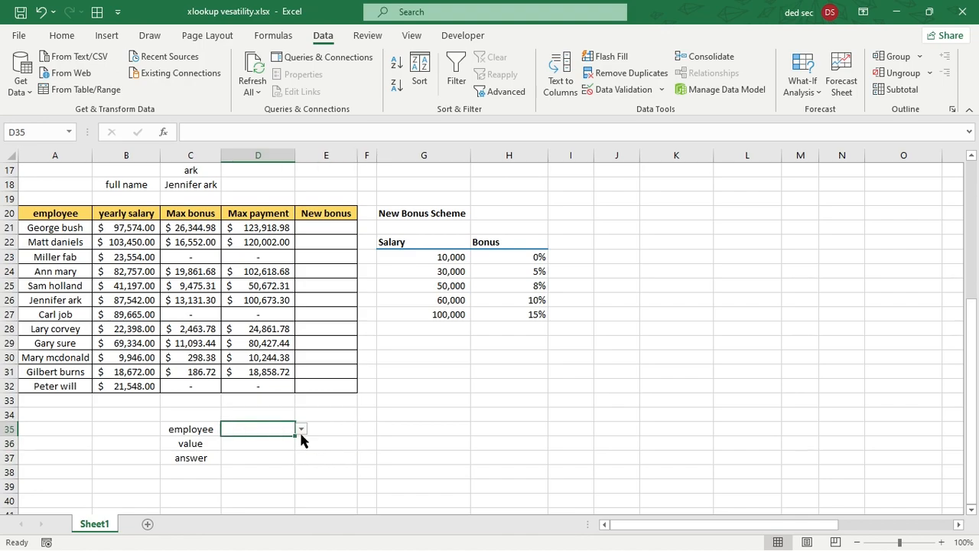
click(273, 441)
click(280, 429)
click(319, 431)
click(322, 438)
click(324, 432)
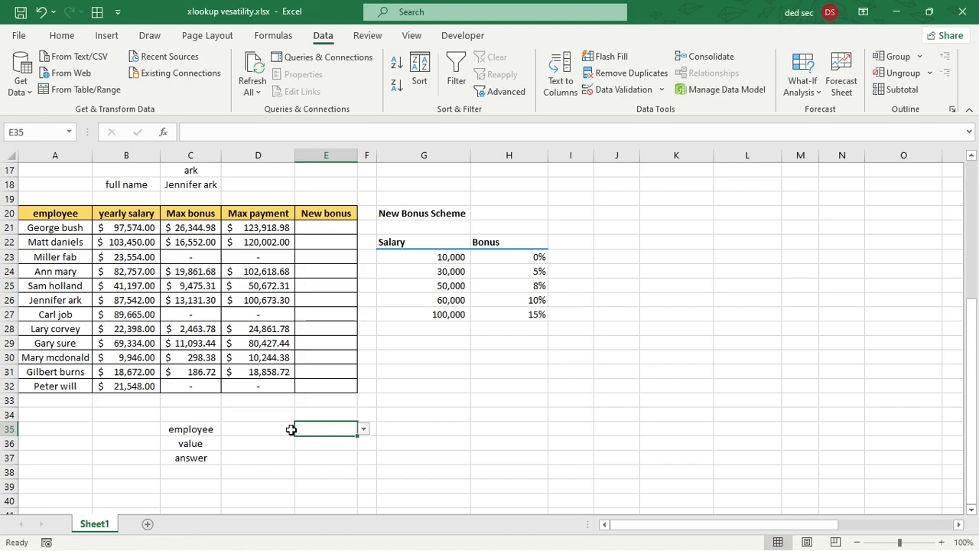
Undo the list validation added to E35 and E36, and check cells D35, D36 and E35.
key(ctrl+z)
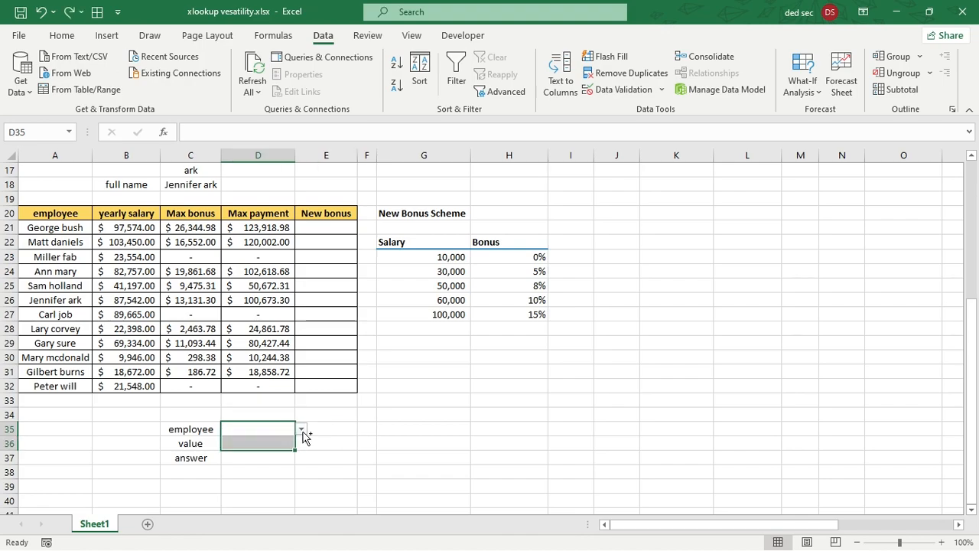
click(268, 447)
click(305, 442)
click(288, 440)
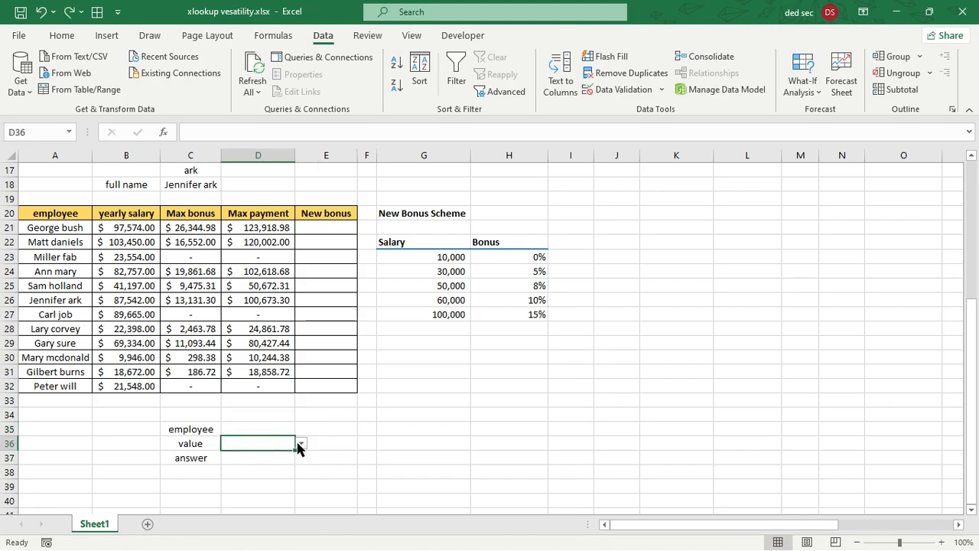
click(285, 429)
click(329, 430)
Choose the employee listed in A21 for D35 and yearly salary for D36 from their drop-down lists.
click(256, 431)
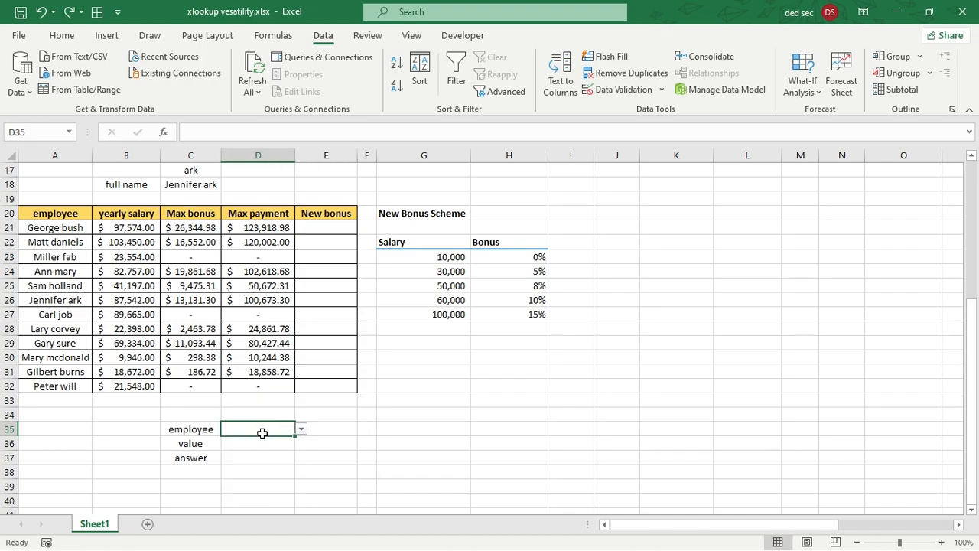
click(301, 429)
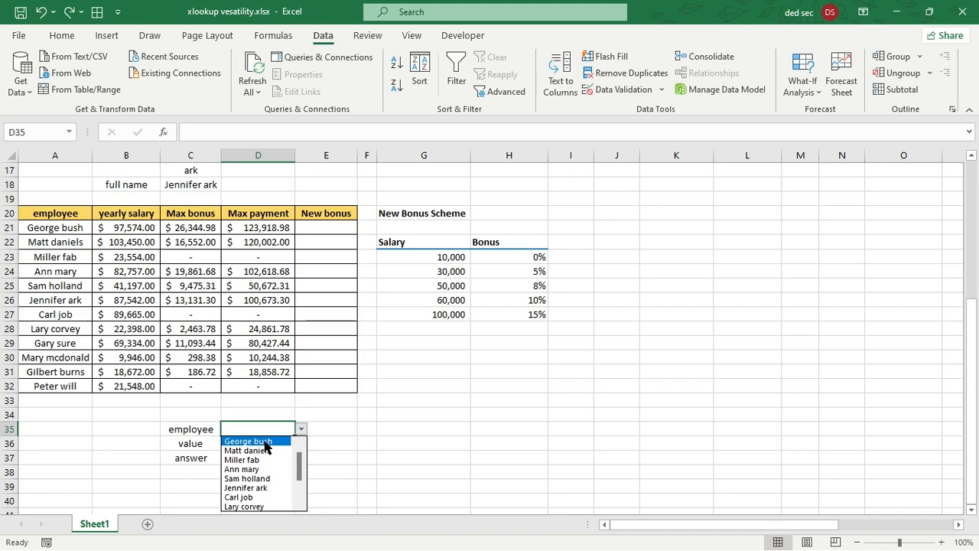
click(264, 442)
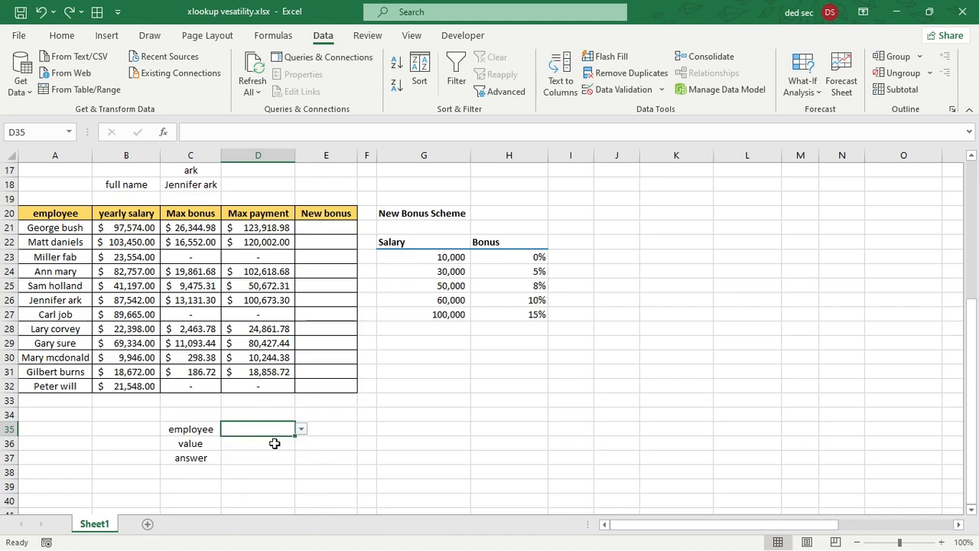
click(277, 444)
click(301, 444)
click(268, 458)
Start an XLOOKUP formula in D37 with D35 as the lookup value and the employee list A21:A32 as the lookup array.
click(273, 461)
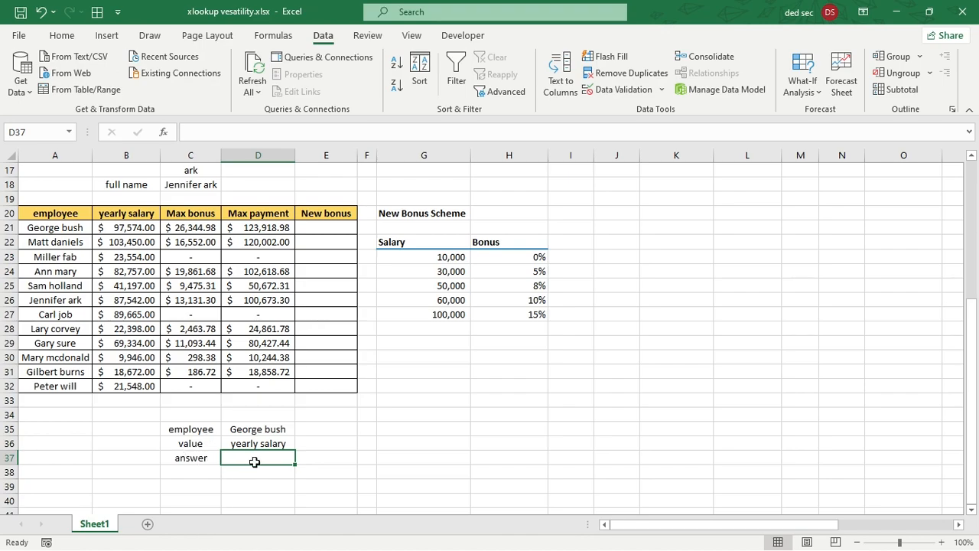
text(=xlo)
key(Tab)
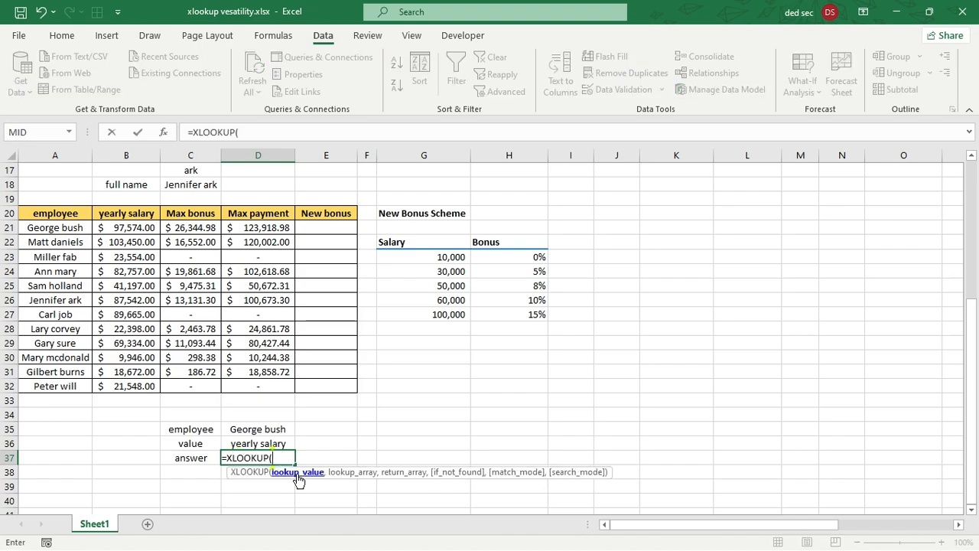
click(258, 431)
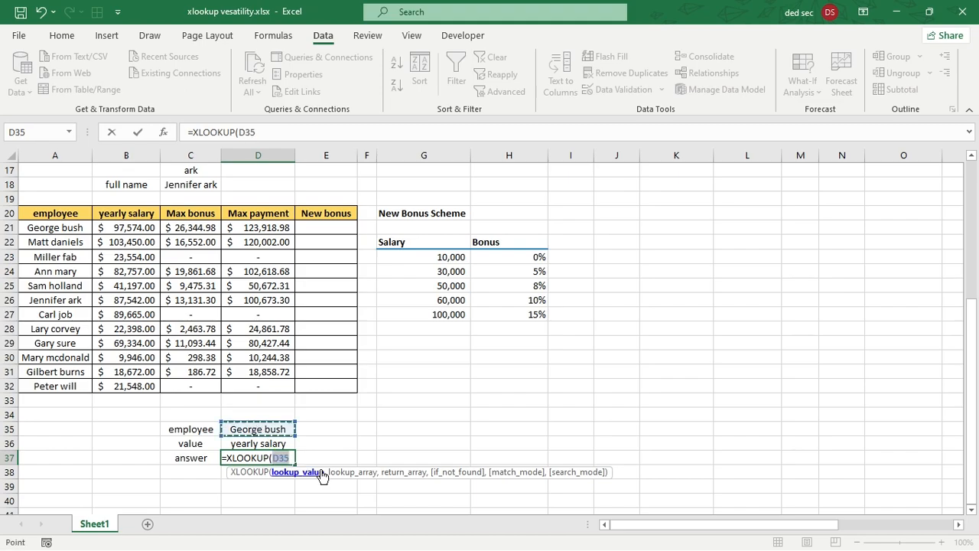
text(,)
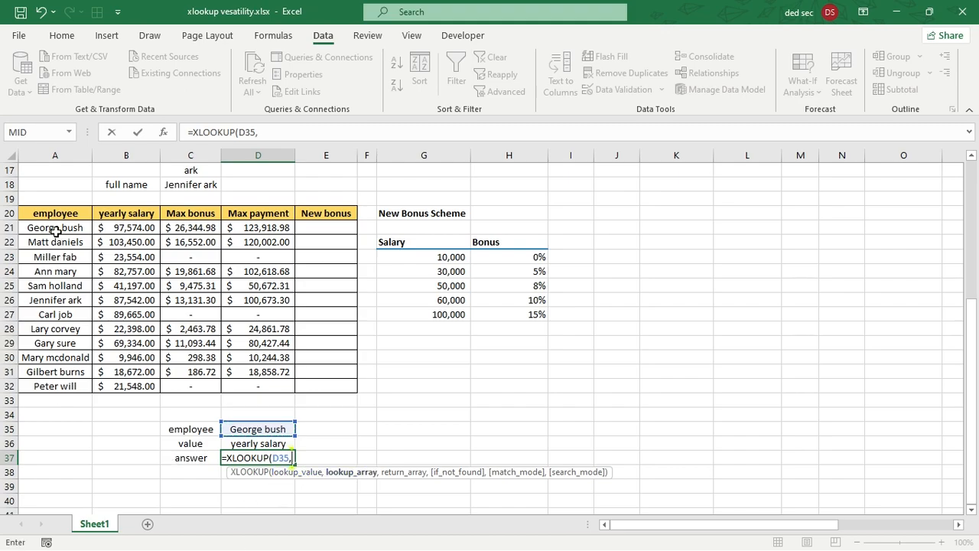
drag(71, 228, 57, 386)
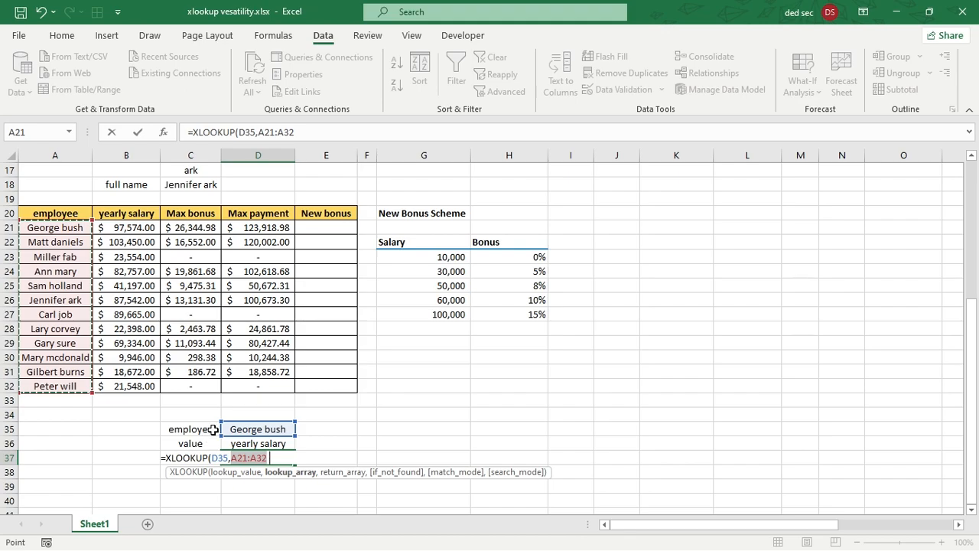
text(,)
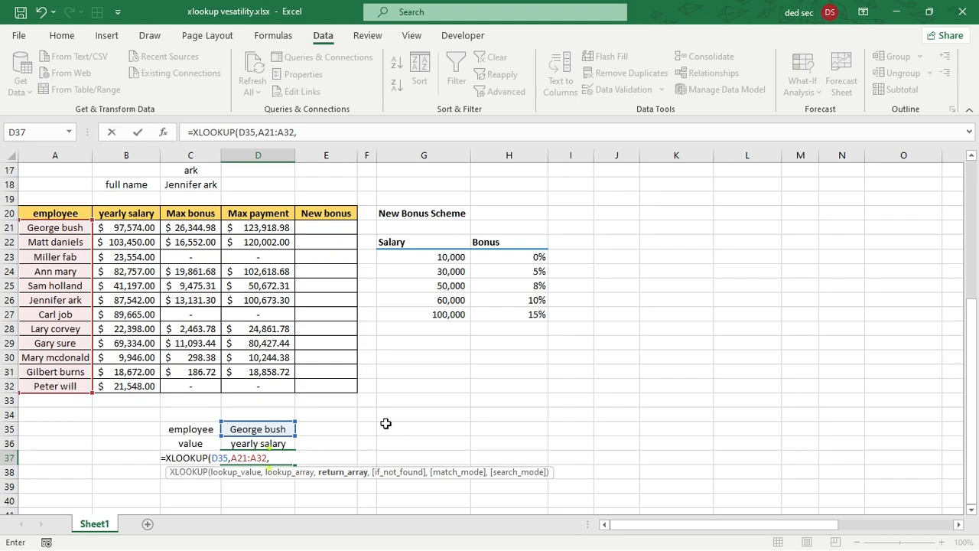
Complete the D37 formula with a nested XLOOKUP that looks up D36 in B20:D20 and returns from B21:D32.
text(xl)
key(Tab)
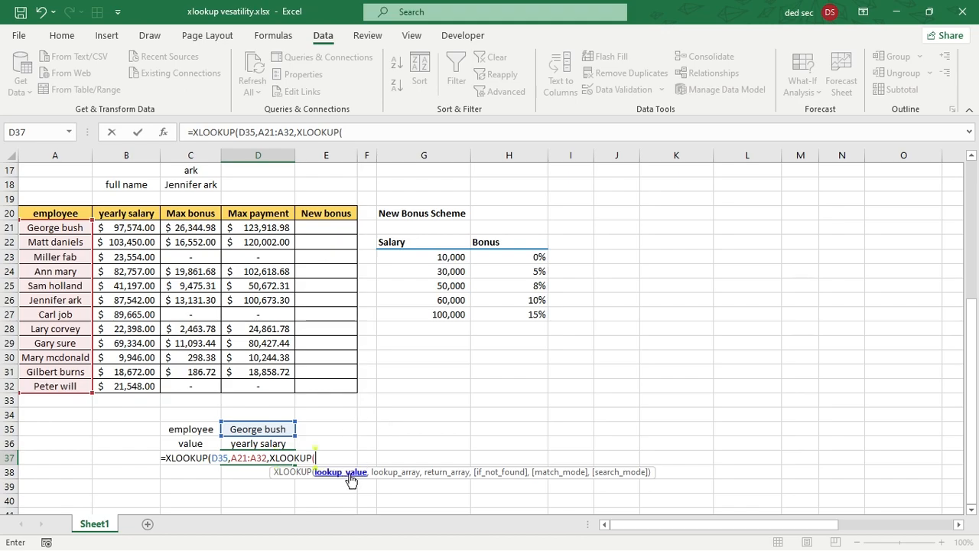
click(261, 446)
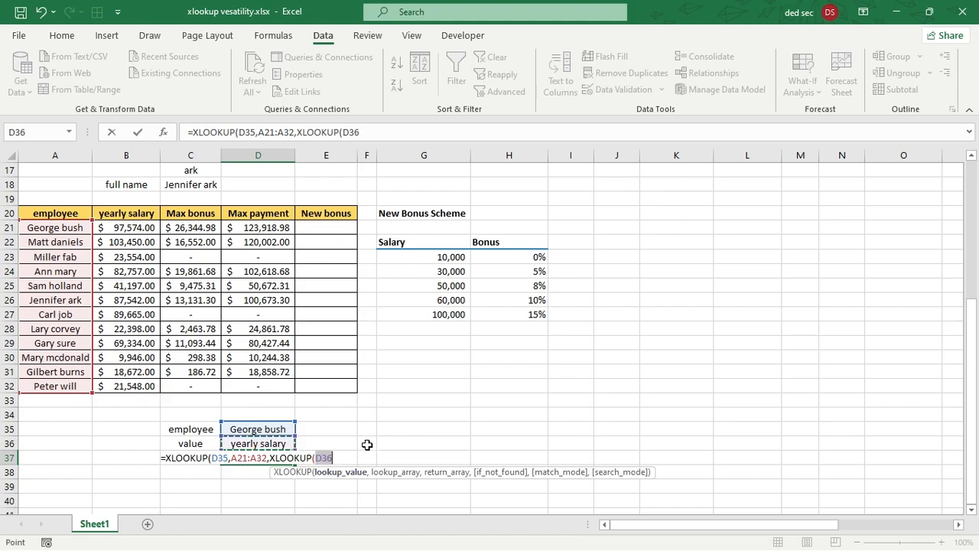
text(,)
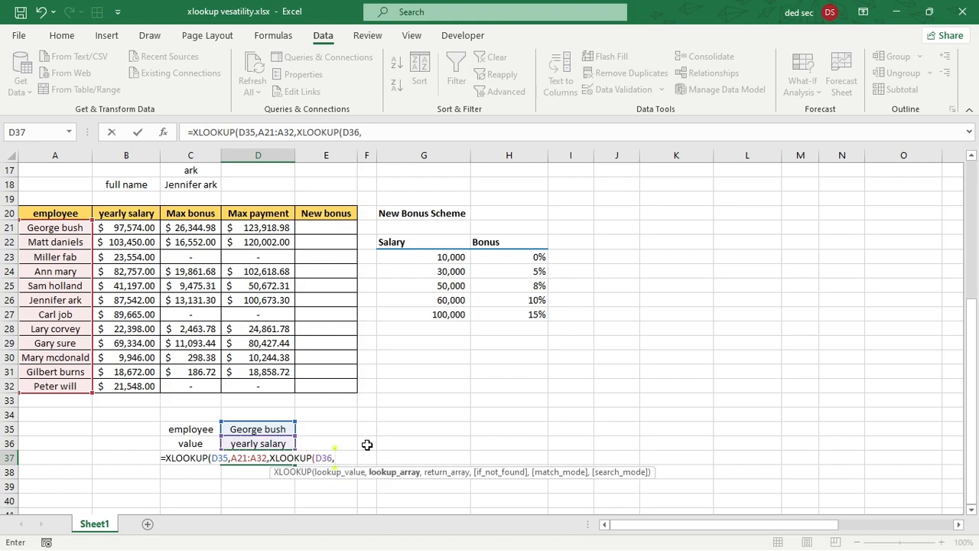
drag(124, 214, 263, 212)
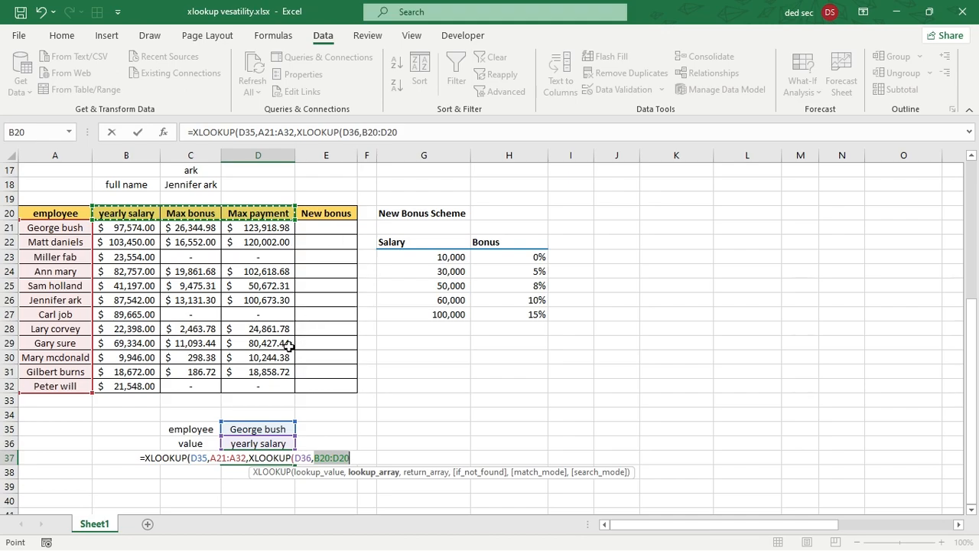
text(,)
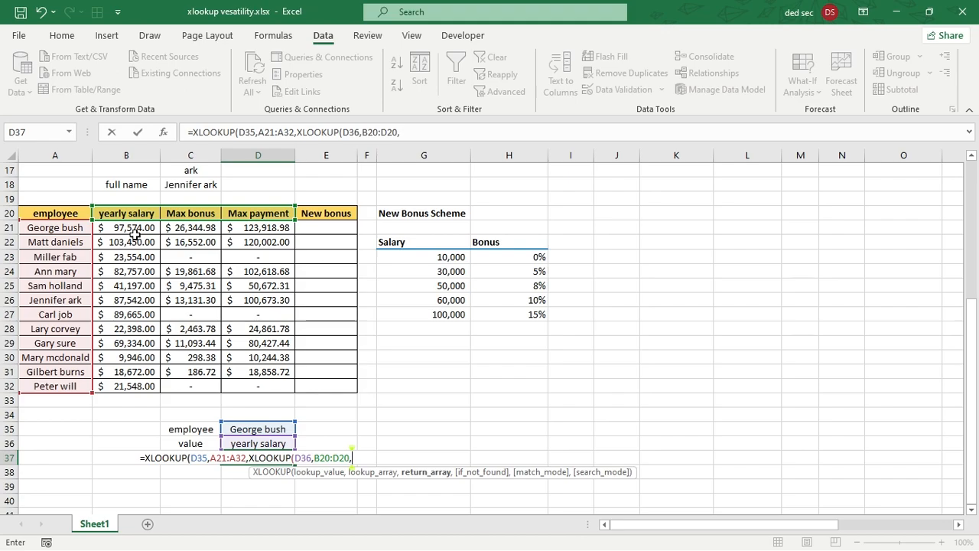
drag(130, 229, 270, 385)
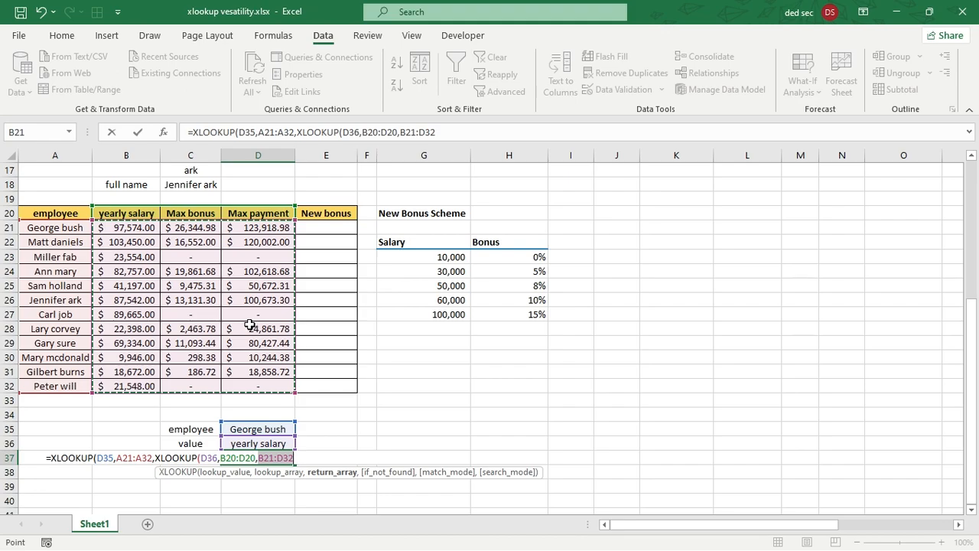
text()))
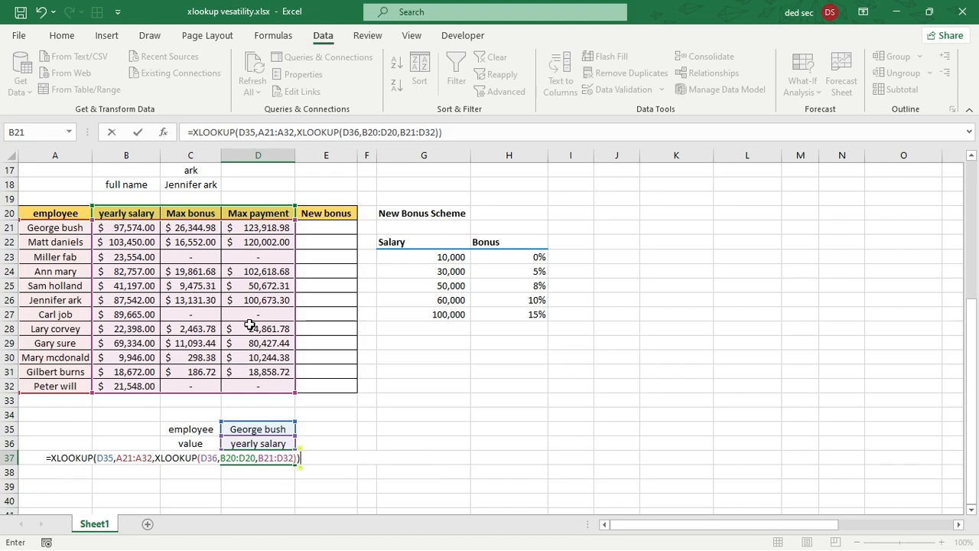
key(Return)
Set the value choice in D36 to Max bonus and compare the answer in D37 with cell C21.
click(258, 433)
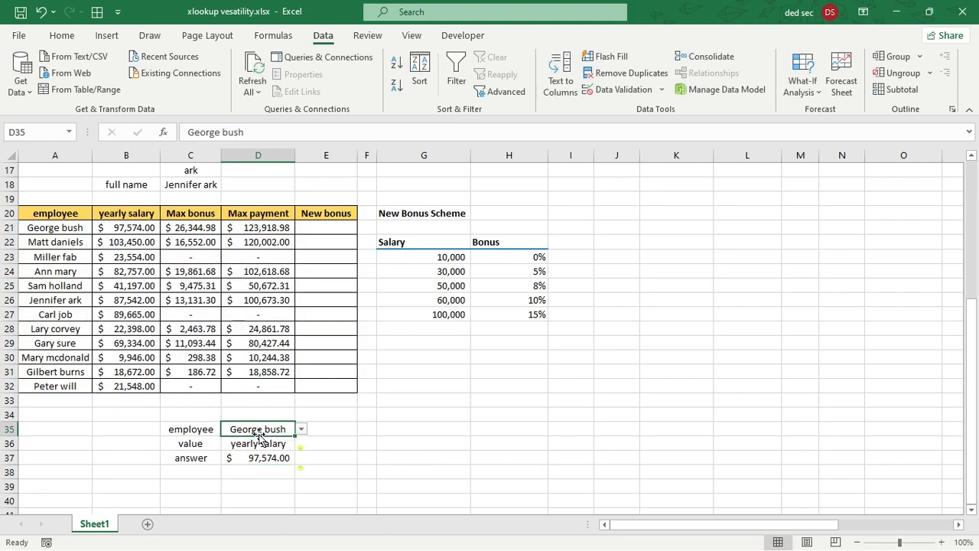
click(258, 443)
click(265, 457)
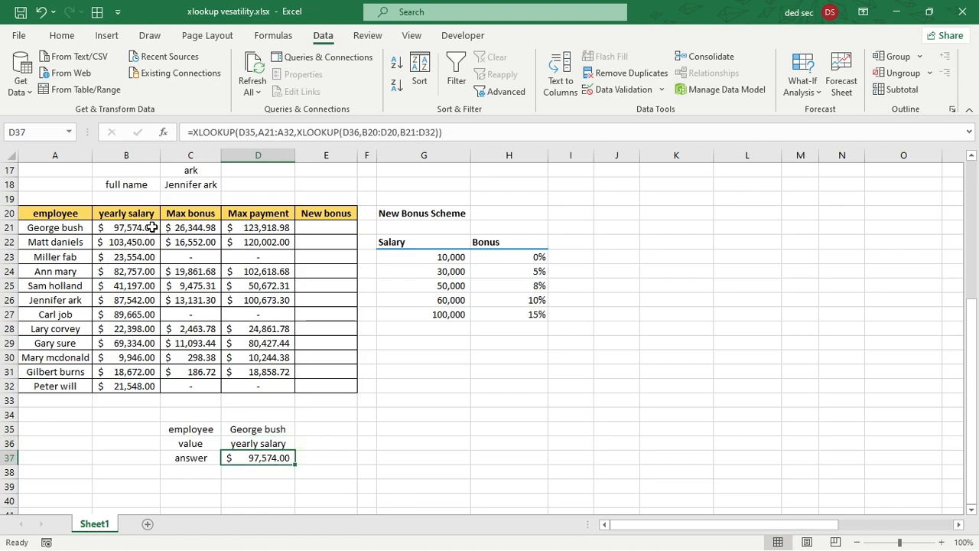
click(285, 444)
click(300, 444)
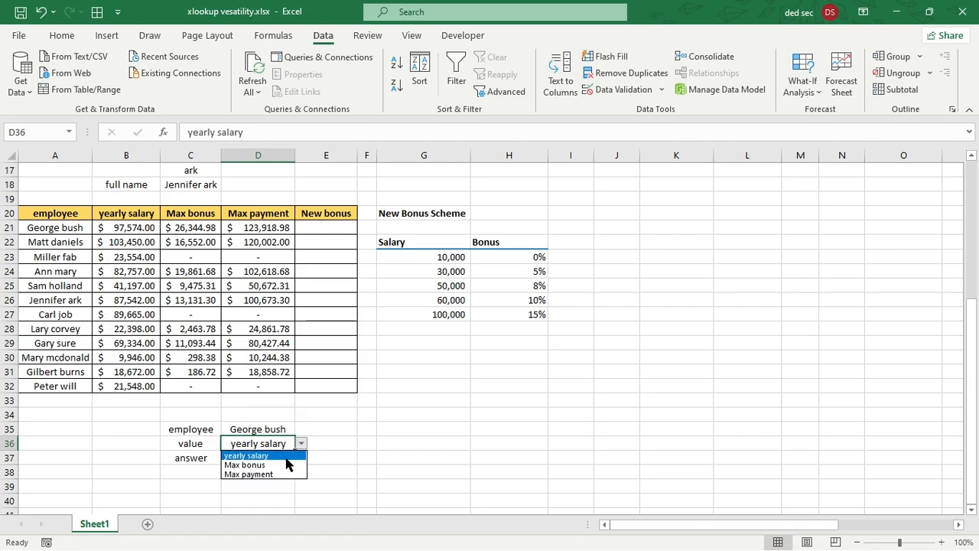
click(267, 465)
click(284, 456)
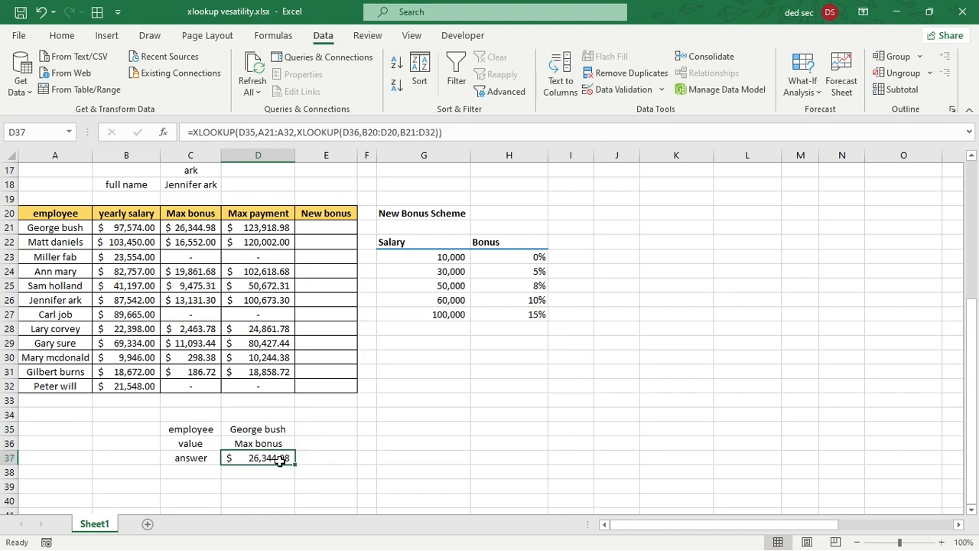
click(202, 228)
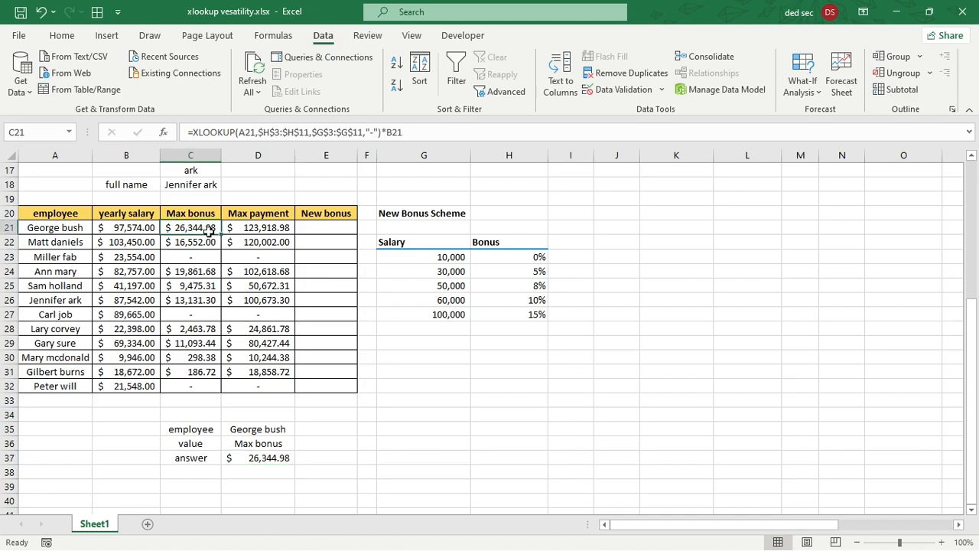
click(266, 458)
Choose the employee listed in A22 for D35 and compare the answer in D37 with cell C22.
click(284, 432)
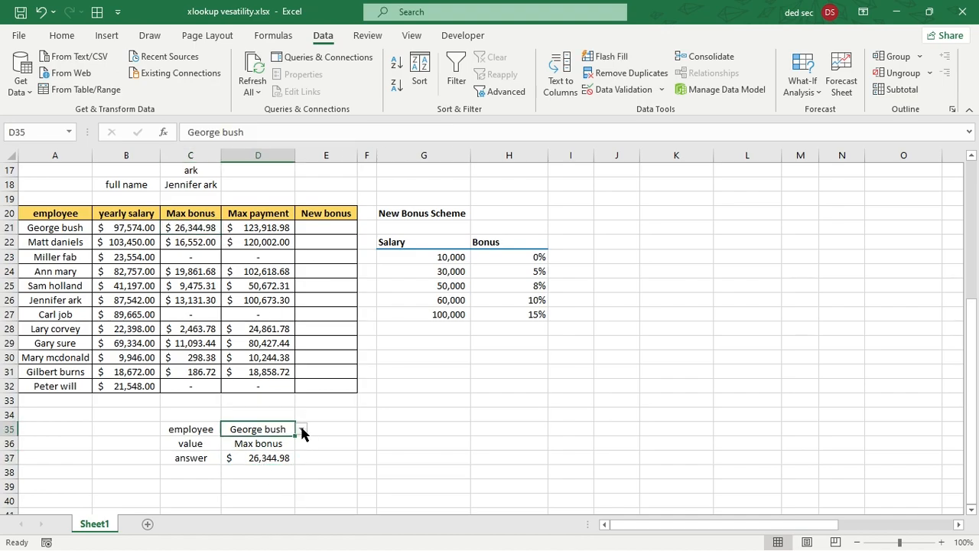
click(301, 430)
click(268, 451)
click(279, 456)
click(203, 242)
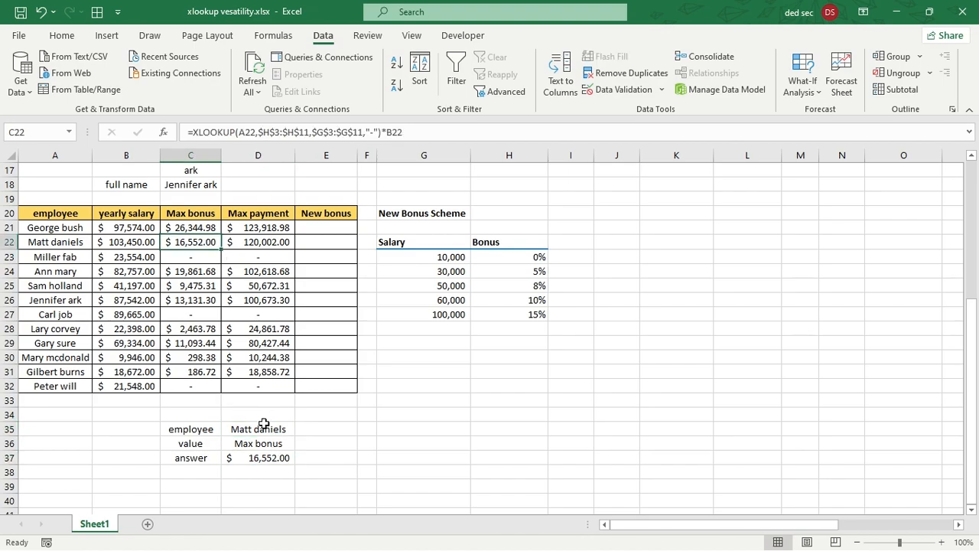
click(275, 457)
click(269, 448)
click(280, 456)
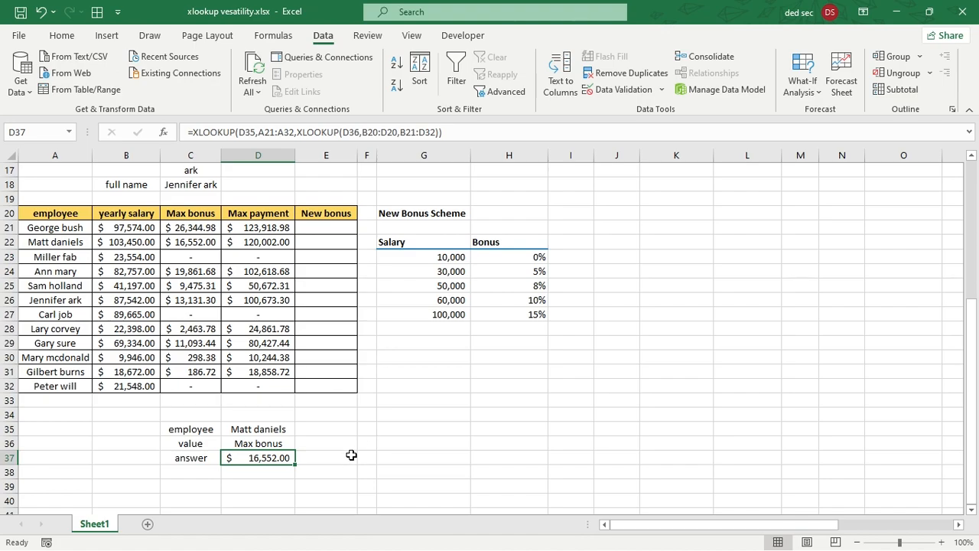
Start an XLOOKUP in E21 of the New bonus column with lookup value B21 and the absolute scheme salary range $G$23:$G$27 as lookup array.
drag(334, 228, 329, 386)
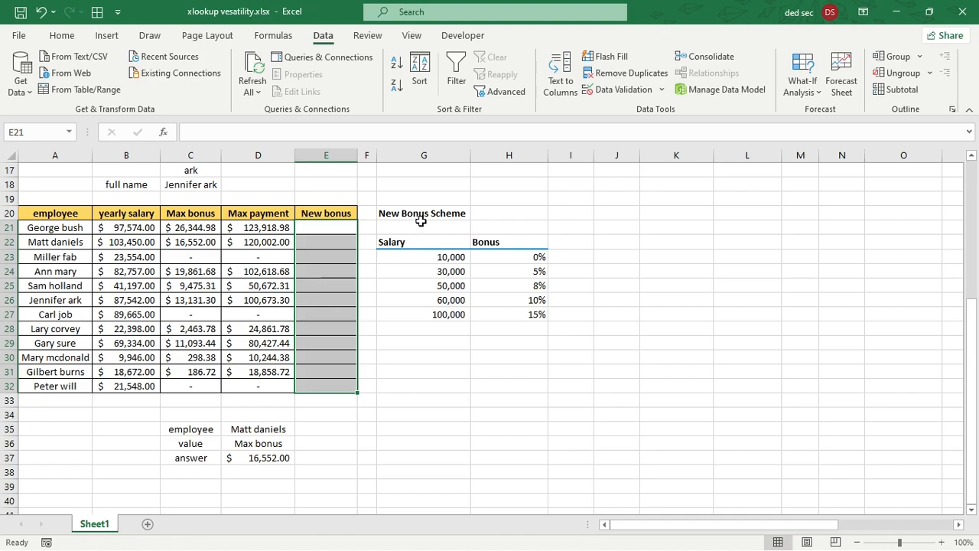
drag(435, 262, 509, 319)
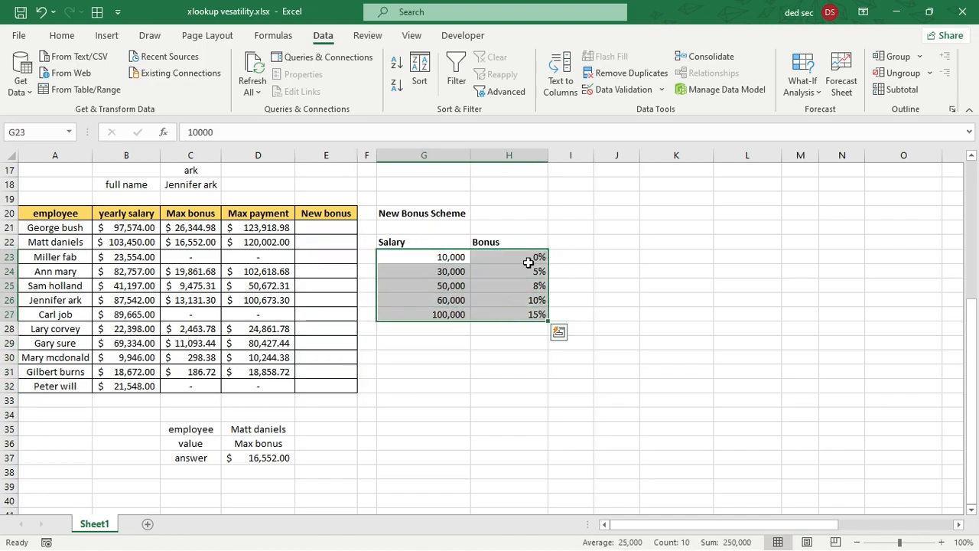
drag(535, 257, 533, 315)
drag(318, 227, 352, 389)
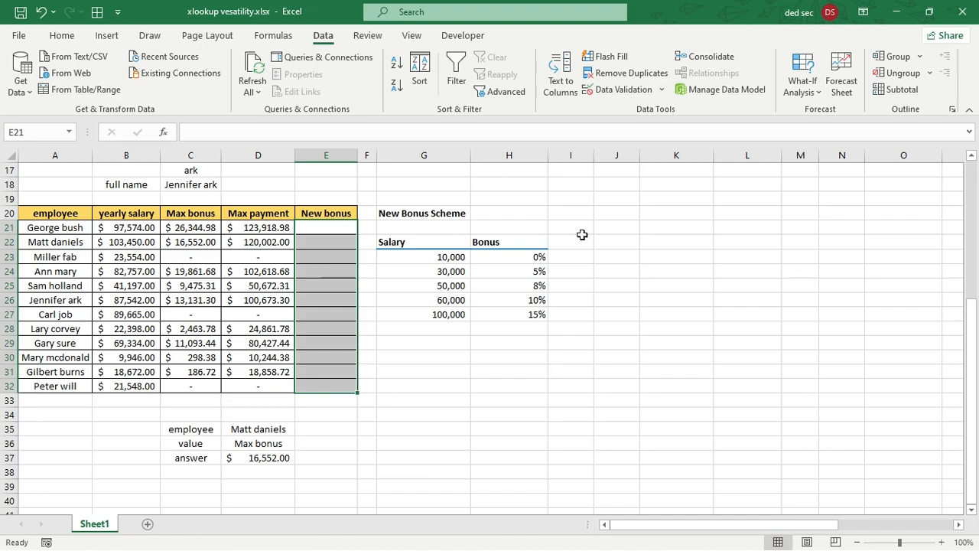
click(328, 228)
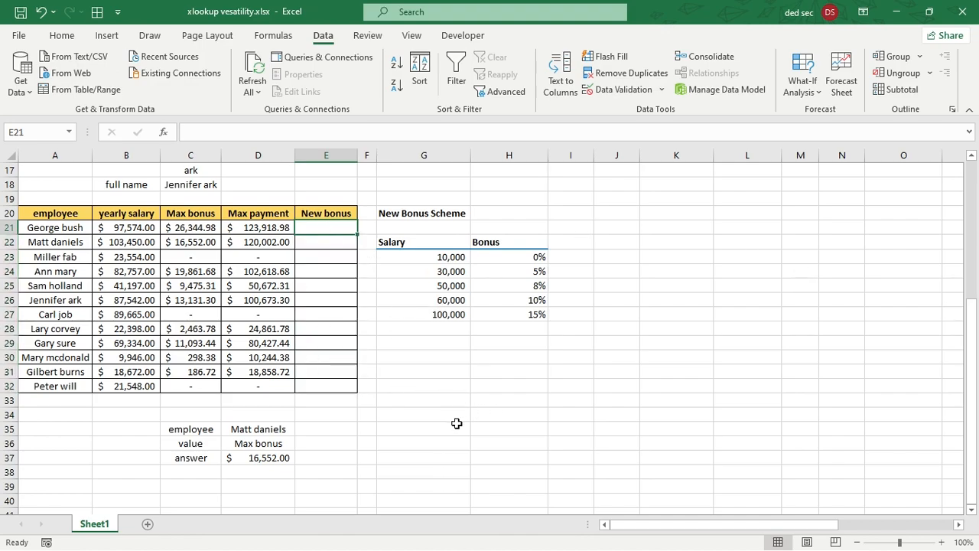
text(=xlo)
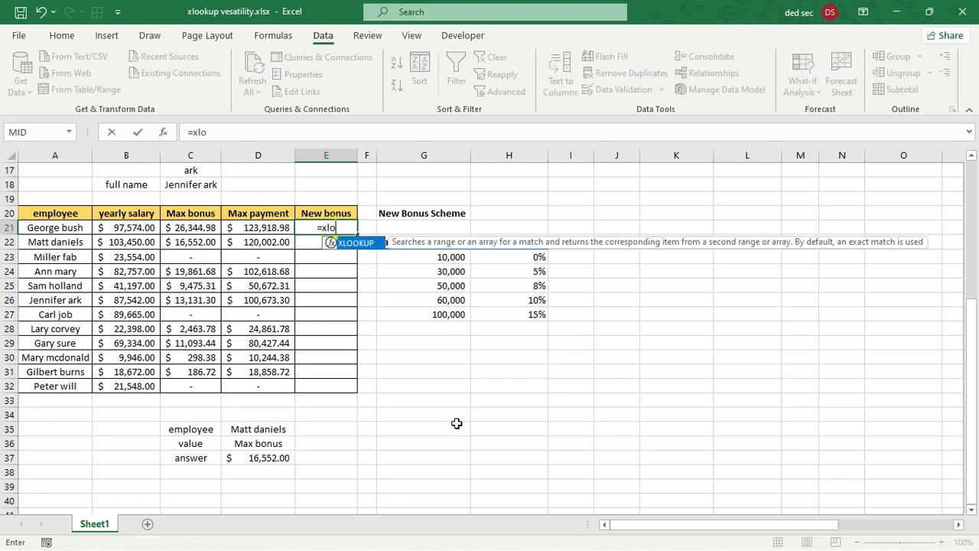
key(Tab)
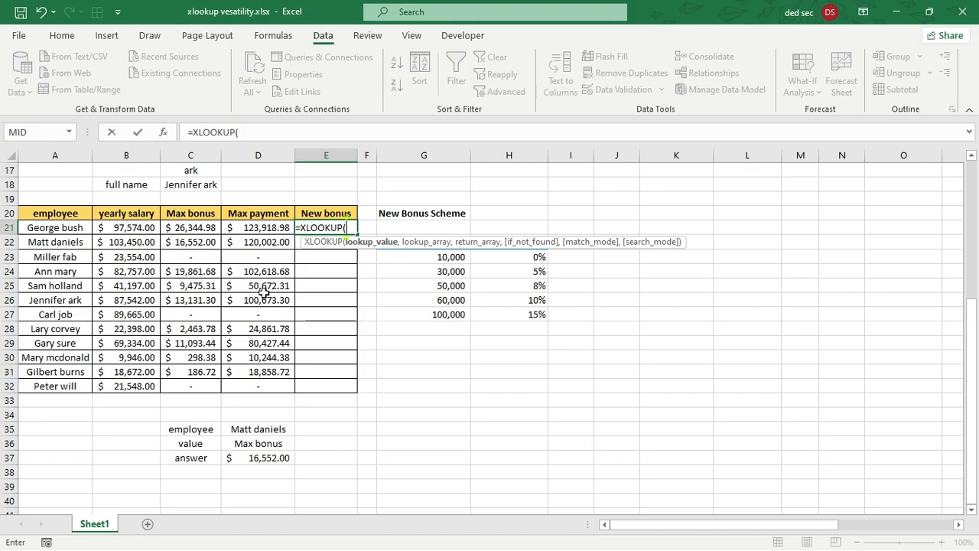
click(147, 227)
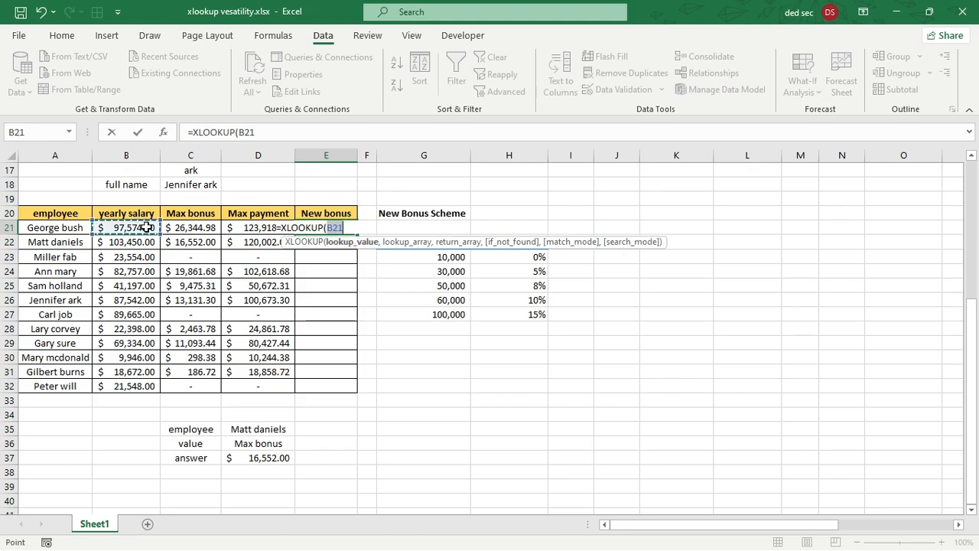
text(,)
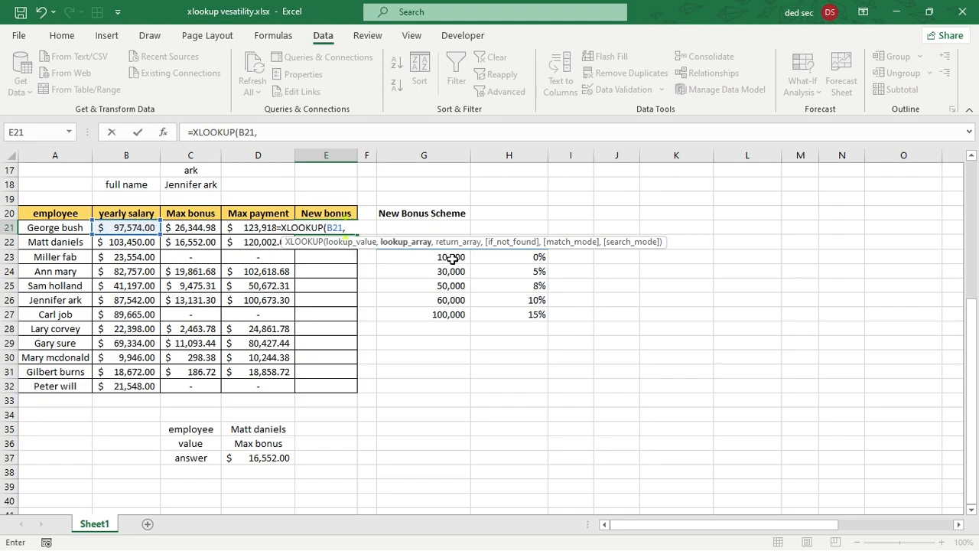
drag(447, 258, 436, 314)
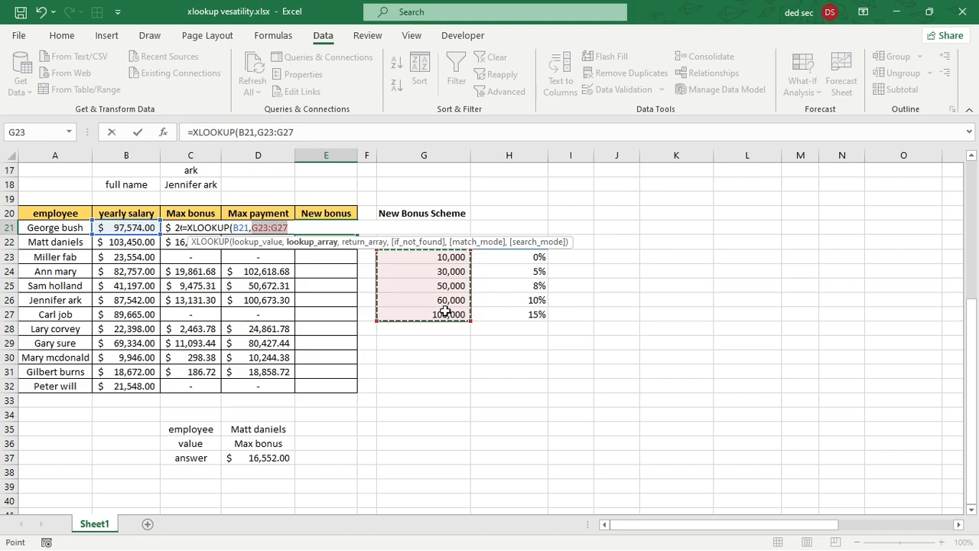
key(F4)
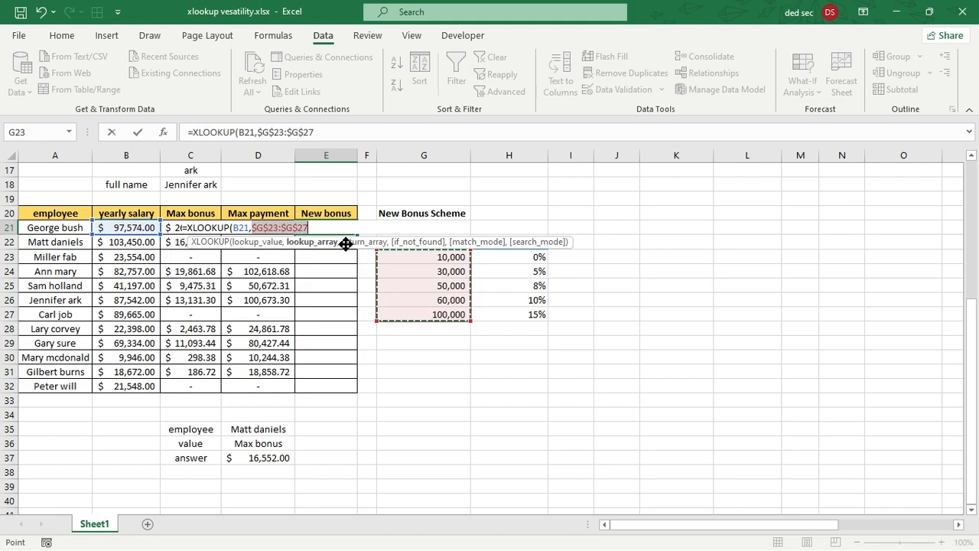
Add the scheme's bonus percentages $H$23:$H$27 as the absolute return array of the E21 formula.
text(,)
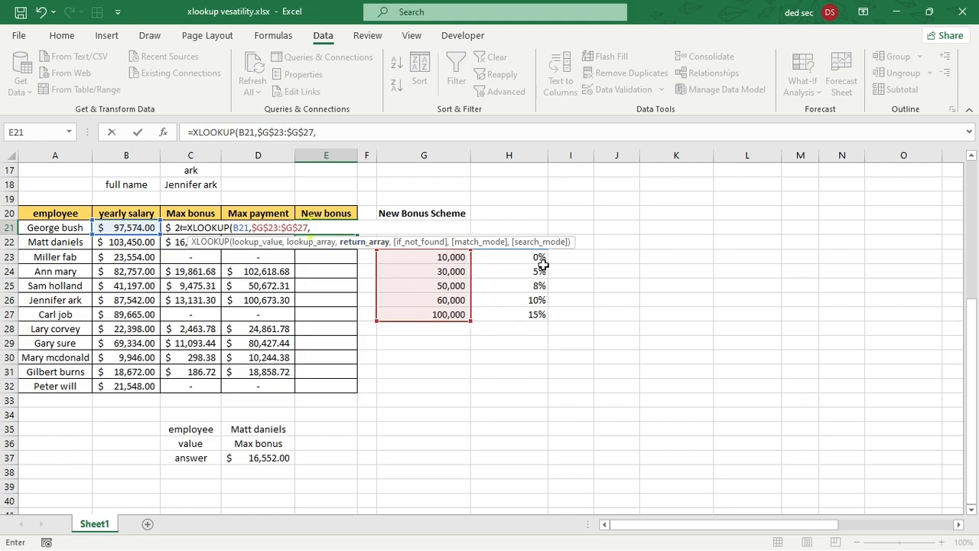
drag(528, 257, 516, 314)
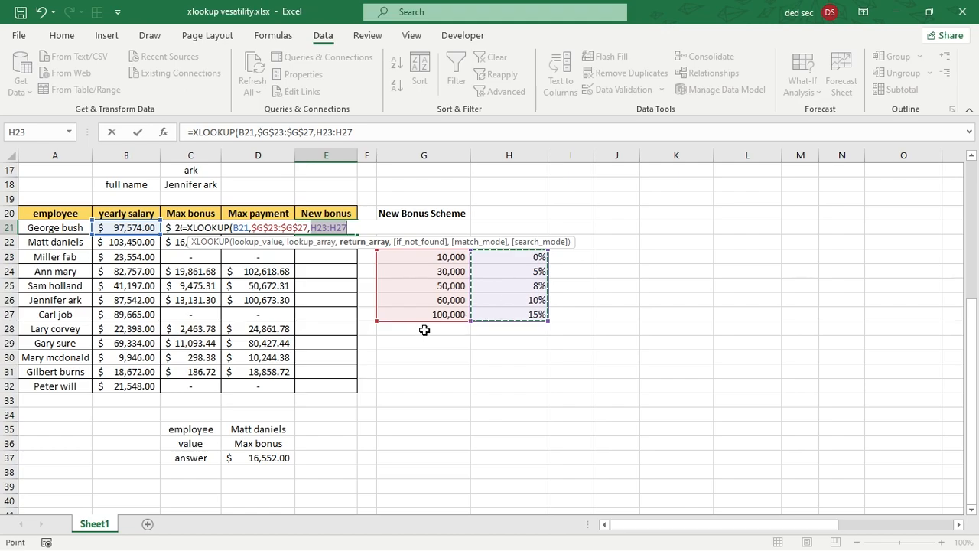
key(F4)
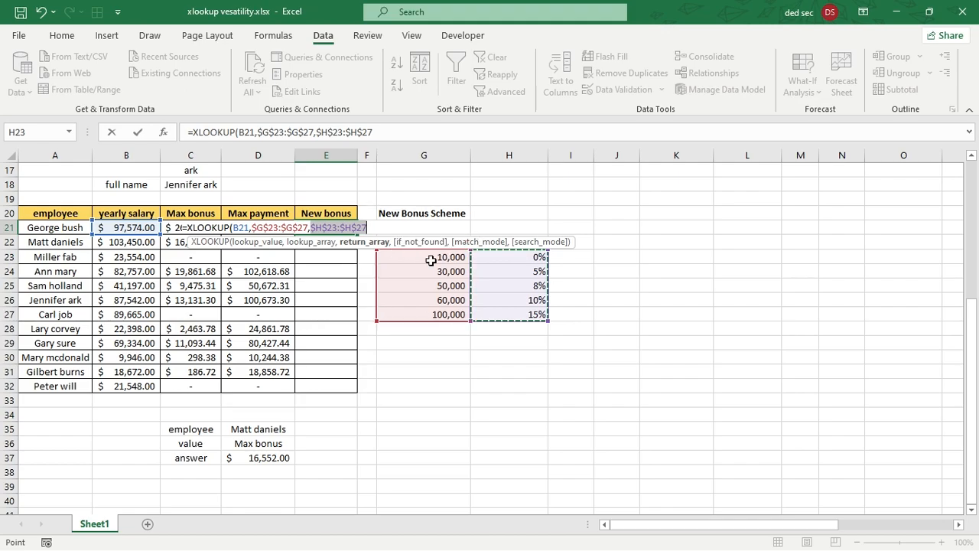
text(,)
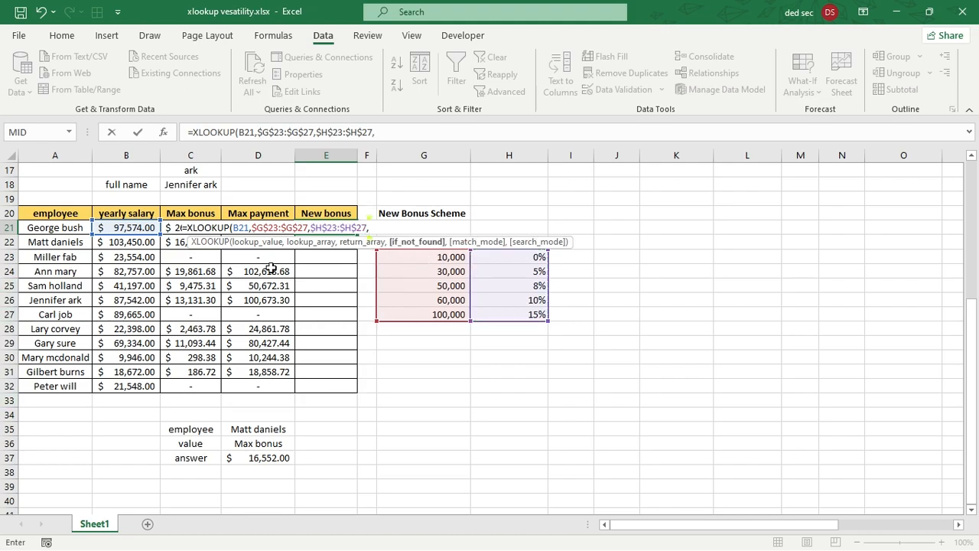
Leave the if_not_found argument empty in E21 and complete the XLOOKUP with match mode -1, exact match or next smaller item.
text(,)
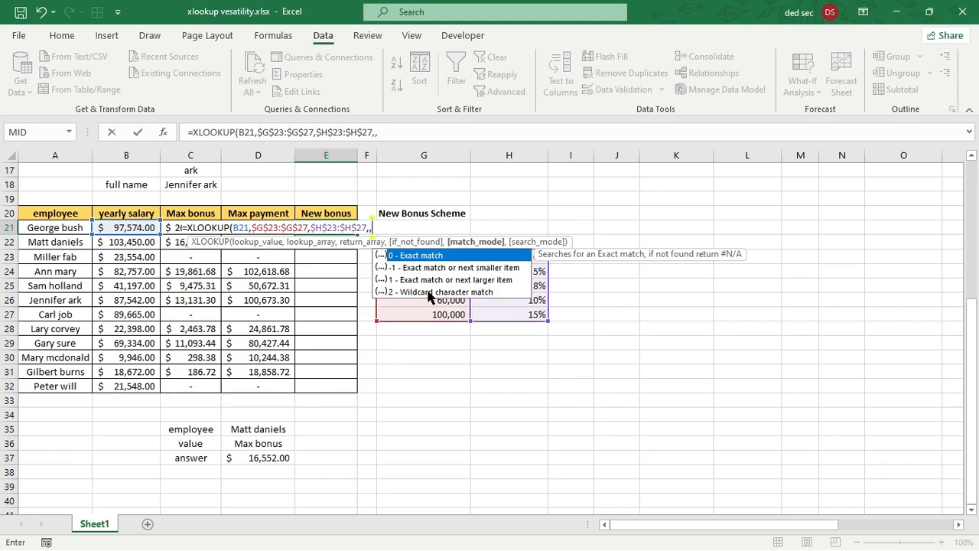
click(496, 273)
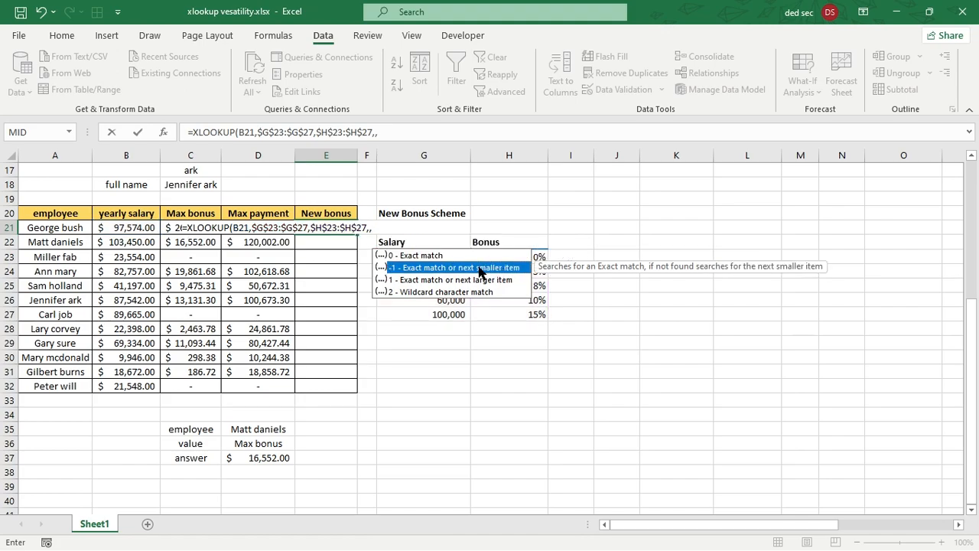
double_click(481, 268)
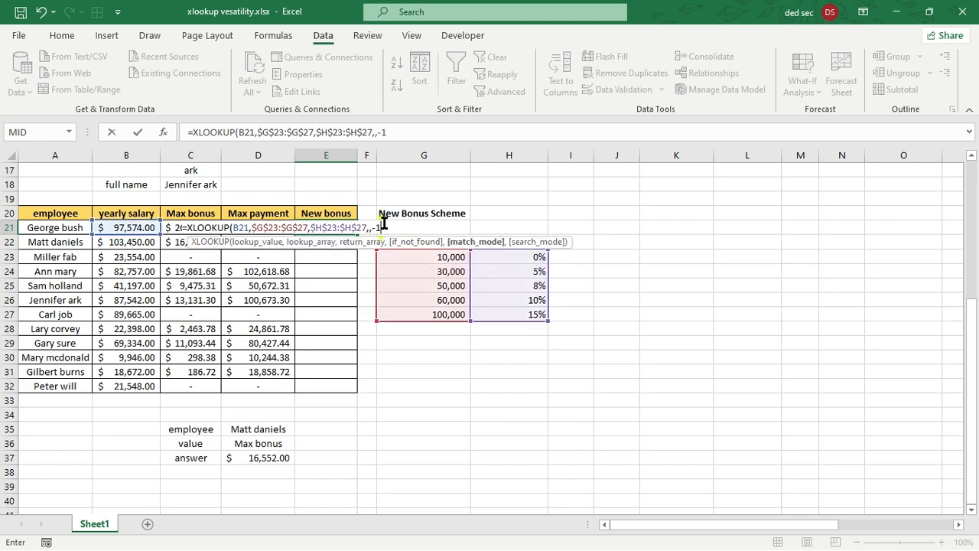
text())
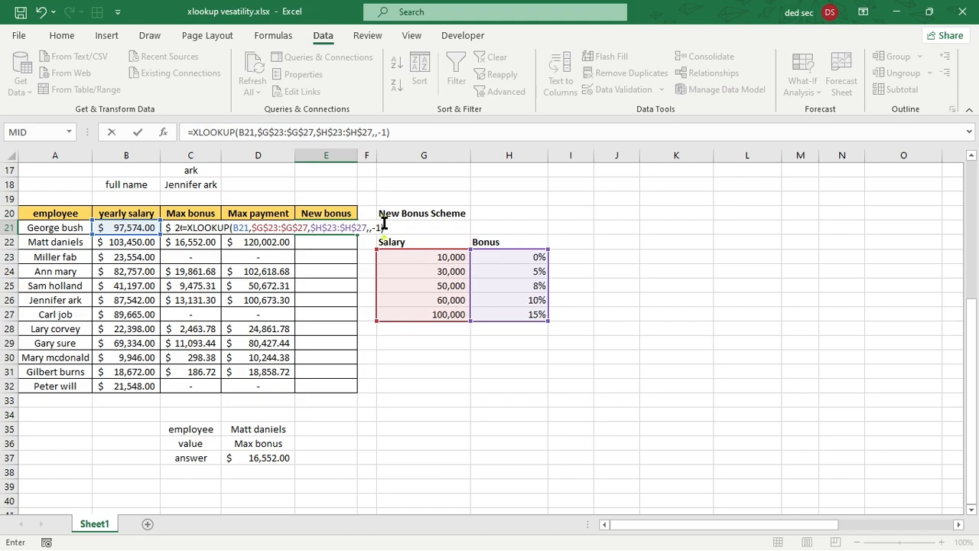
key(Return)
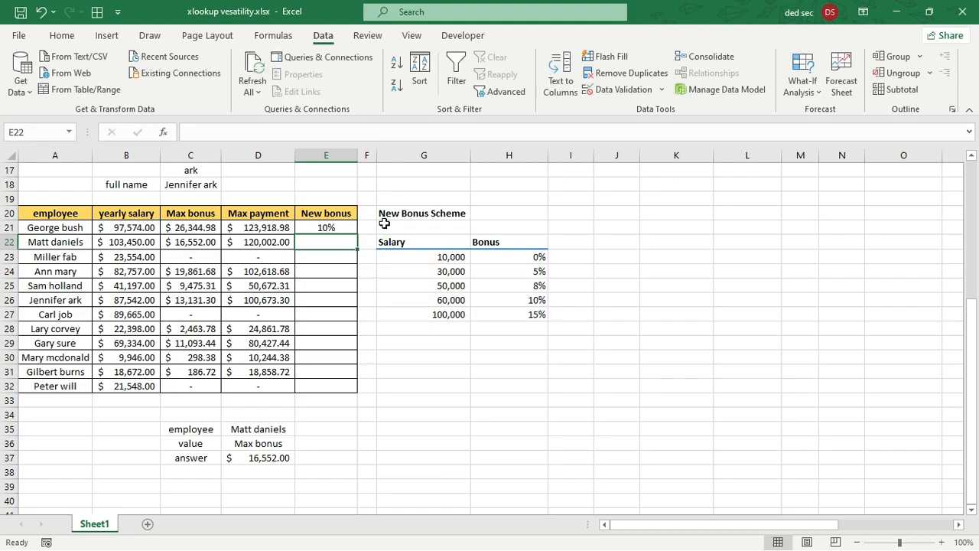
Fill the New bonus formula from E21 down to E32.
click(327, 229)
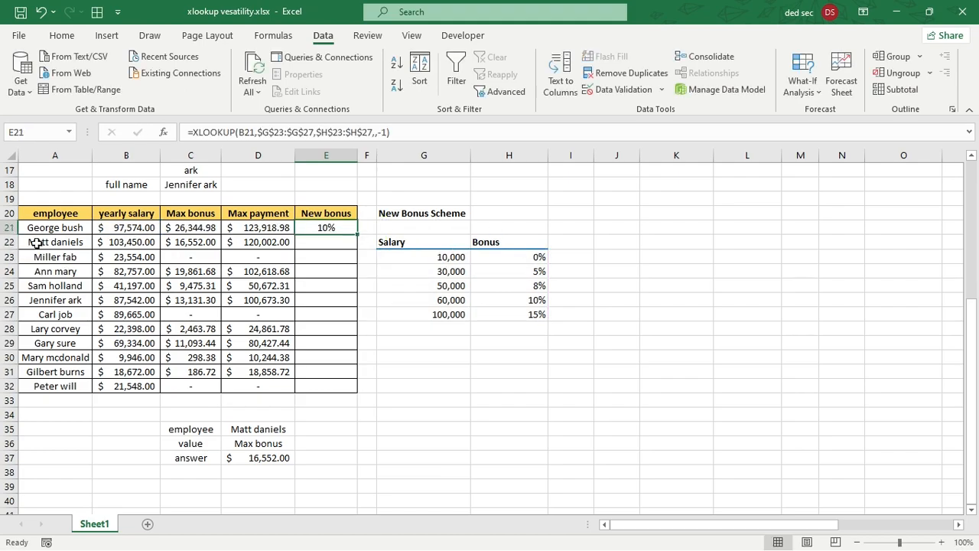
drag(356, 232, 356, 391)
drag(403, 341, 350, 359)
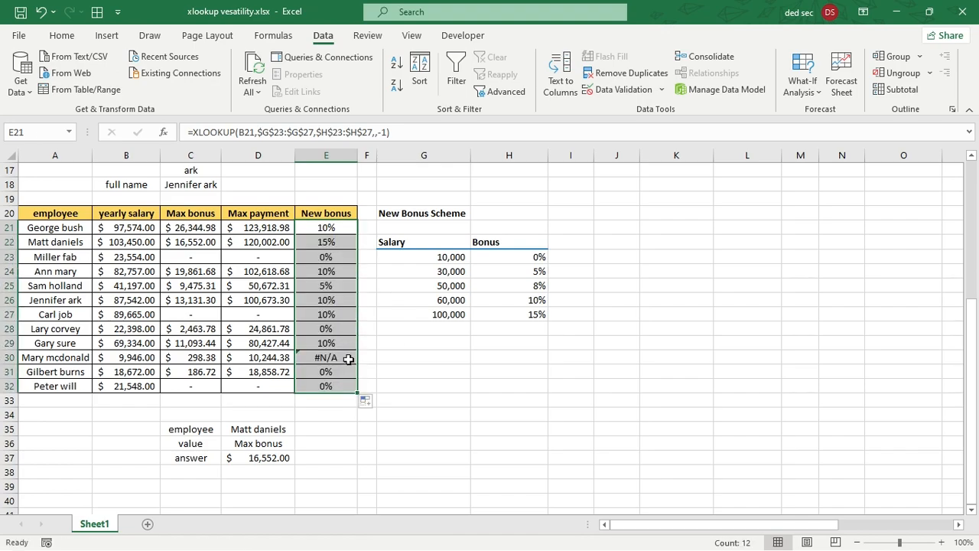
Examine the filled New bonus cells E24:E32 against the salaries and the New Bonus Scheme tiers.
click(346, 357)
click(342, 302)
click(342, 270)
click(326, 283)
click(346, 301)
click(343, 331)
click(325, 345)
click(318, 386)
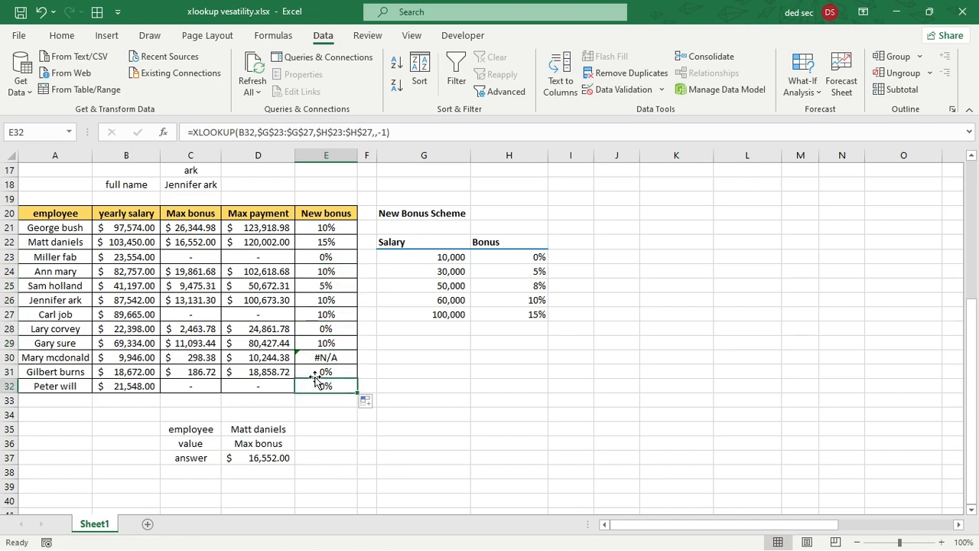
click(324, 371)
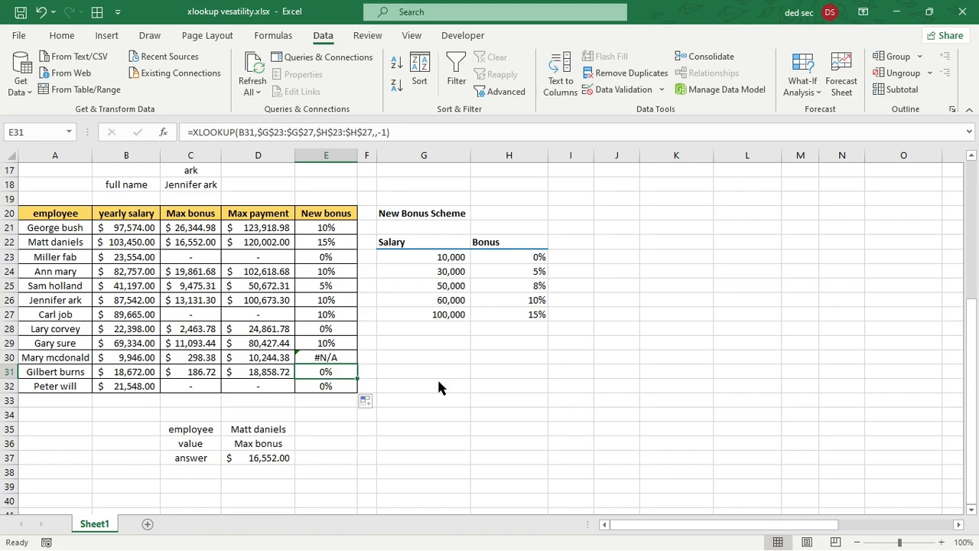
Add "0" as the if_not_found argument of the E21 XLOOKUP and refill the New bonus formula down to E32.
click(325, 228)
click(372, 133)
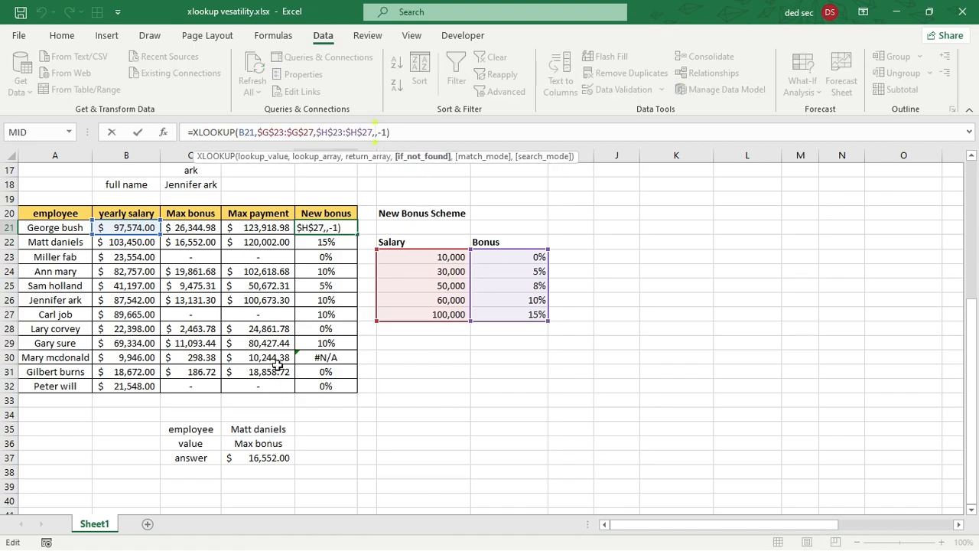
text("0")
key(ctrl+Return)
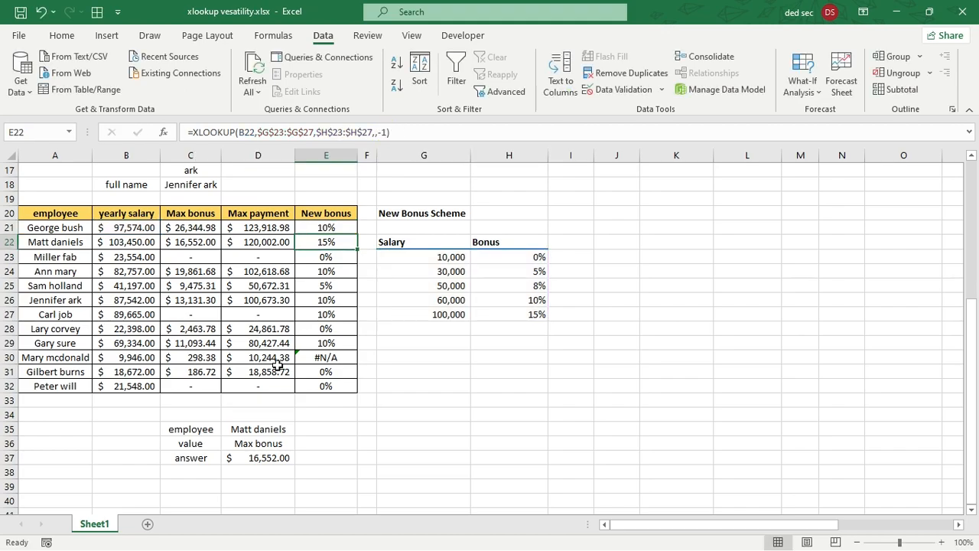
double_click(357, 232)
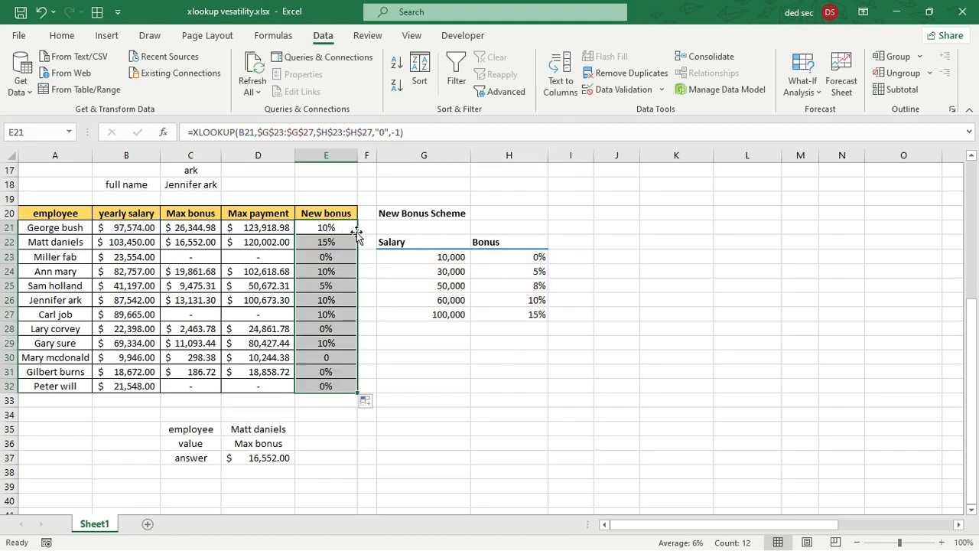
click(324, 360)
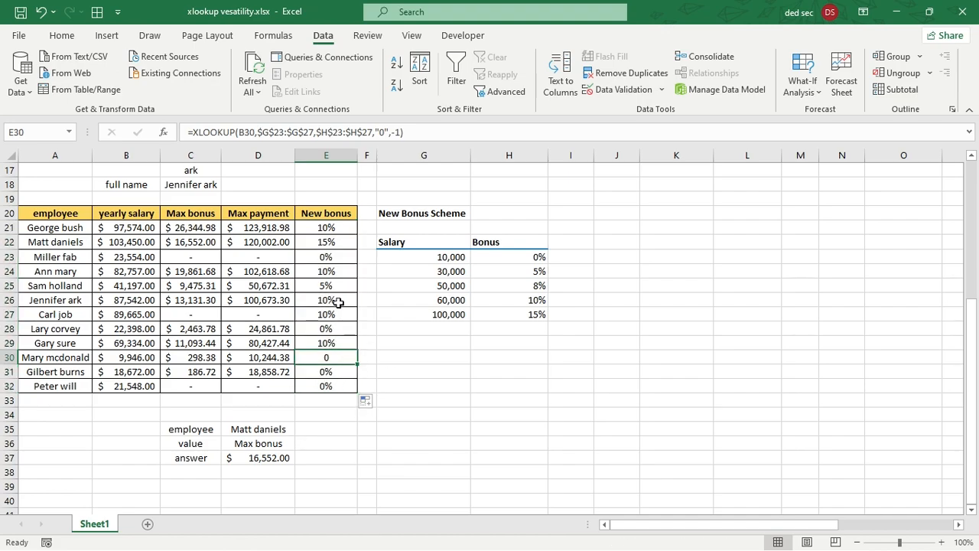
click(337, 255)
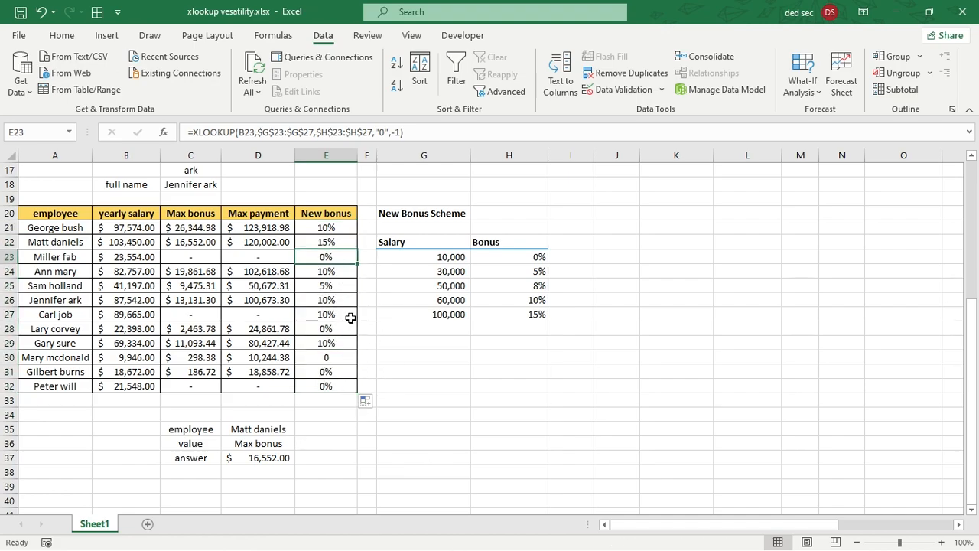
click(346, 315)
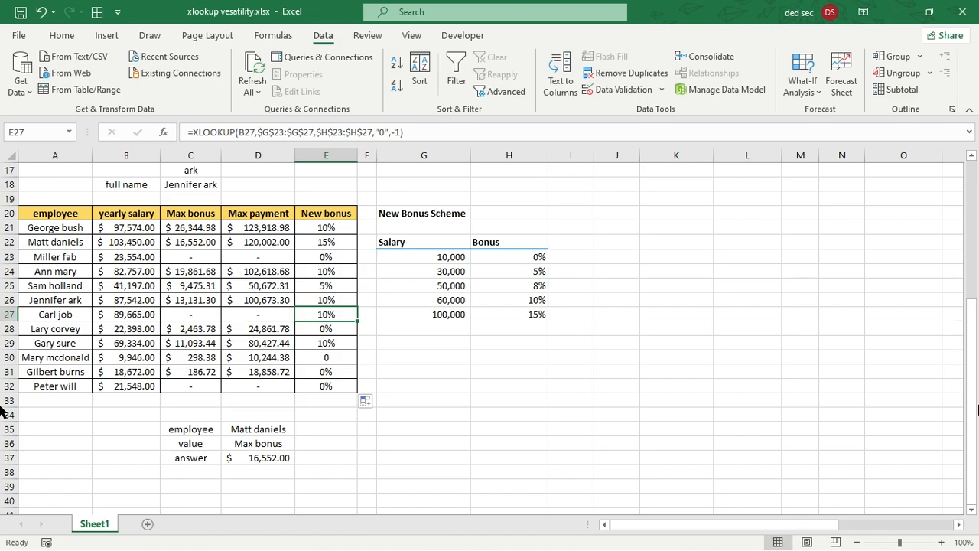
scroll(457, 366, up, 5)
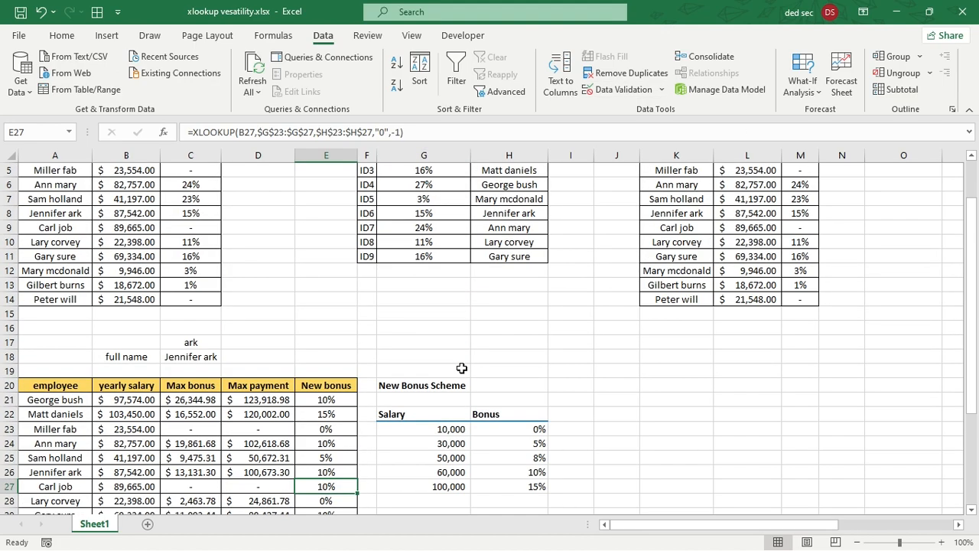